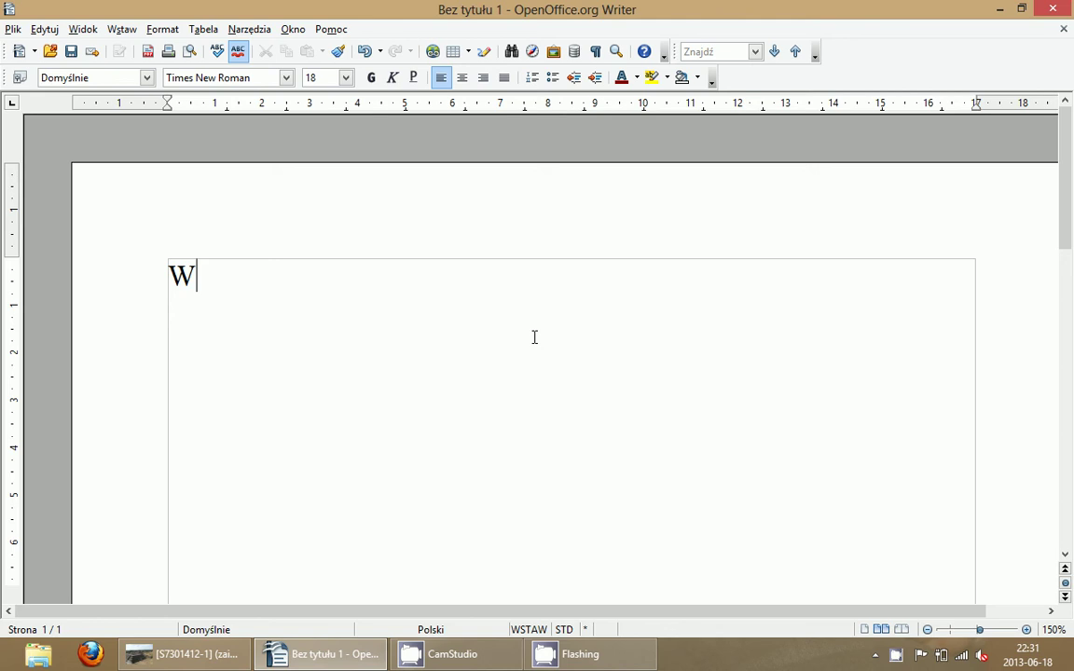
- Type 'Witam' and the intro about improving the photo's colours, then 'Otwórzmy zdjęcie do edycji ...'
{"action": "type", "text": "itam "}
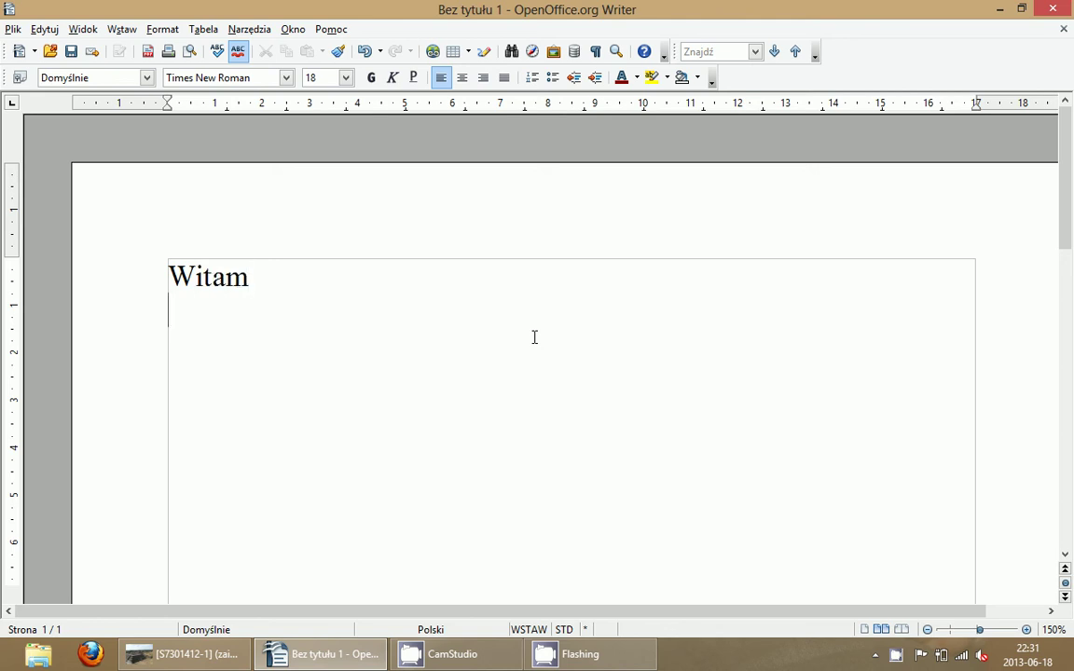
{"action": "type", "text": "Przedstawi"}
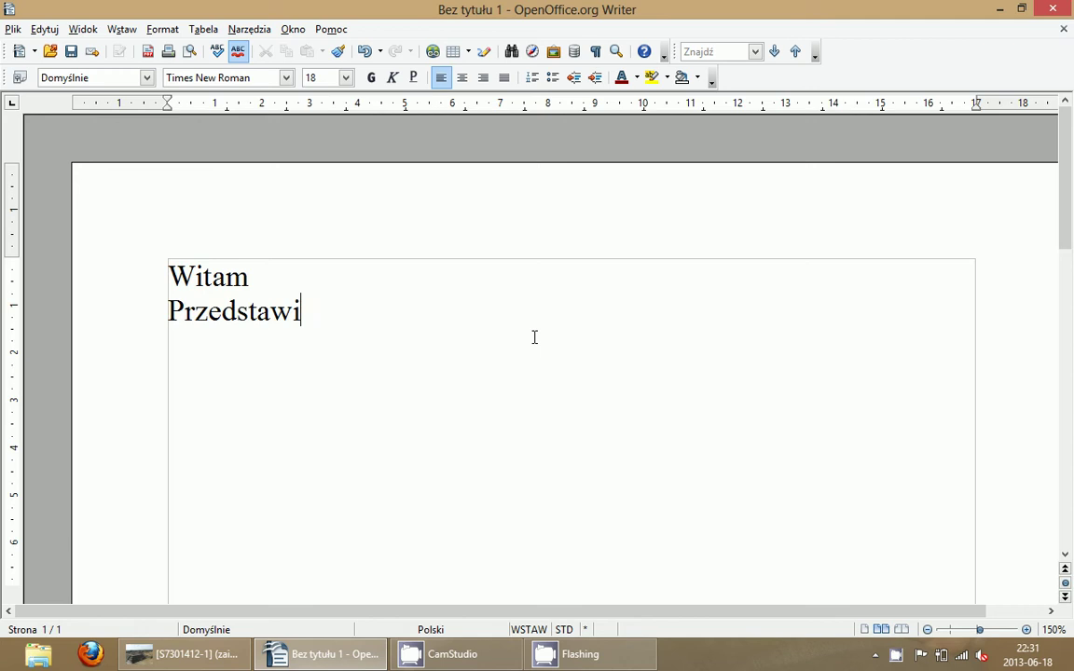
{"action": "type", "text": "ę kolejny s"}
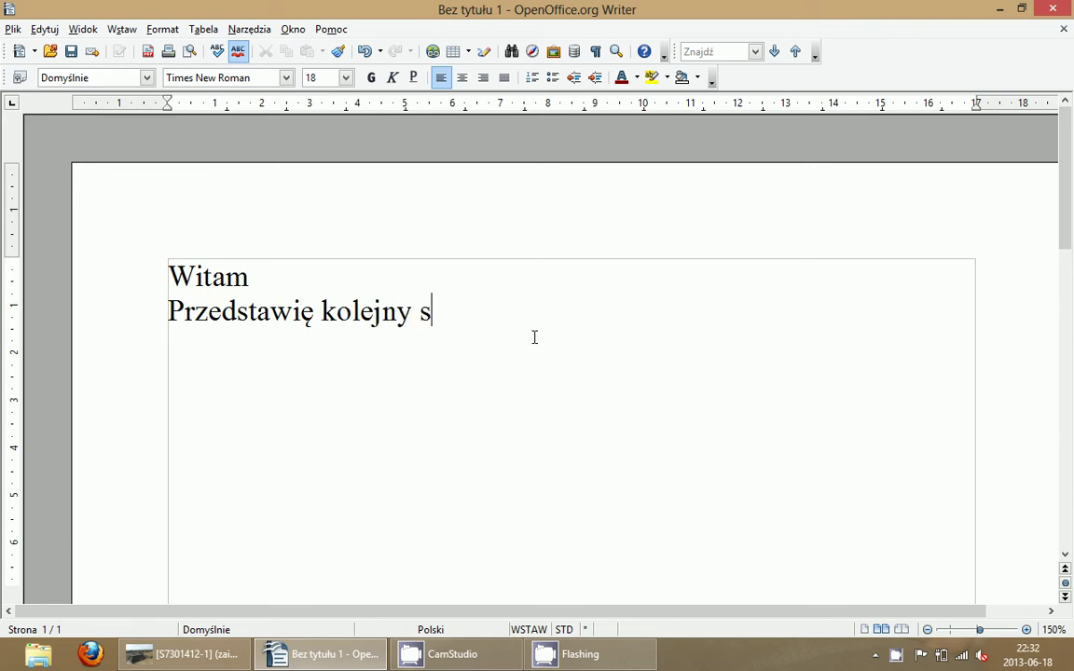
{"action": "type", "text": "posób na "}
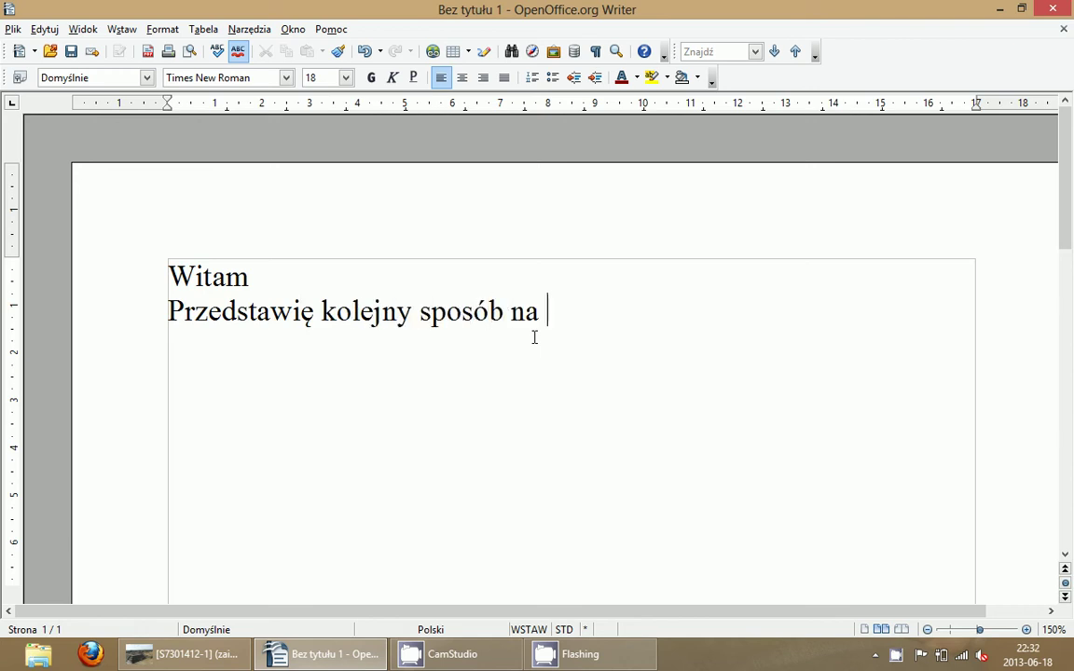
{"action": "type", "text": "popraw"}
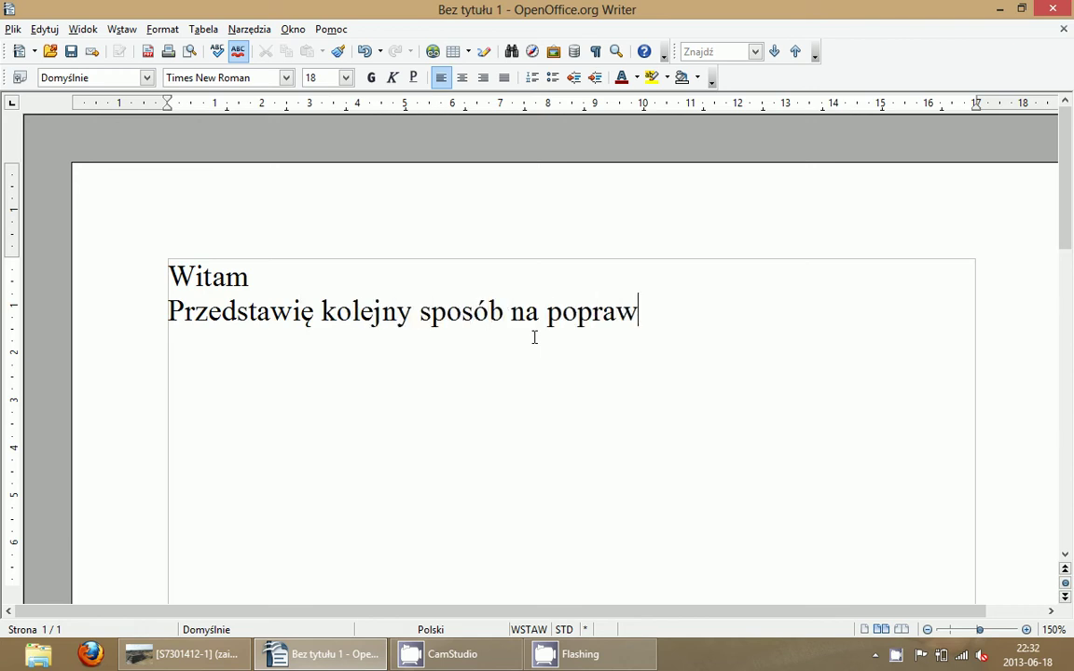
{"action": "type", "text": "e"}
{"action": "key", "text": "BackSpace"}
{"action": "type", "text": "ę "}
{"action": "type", "text": "kolorysty"}
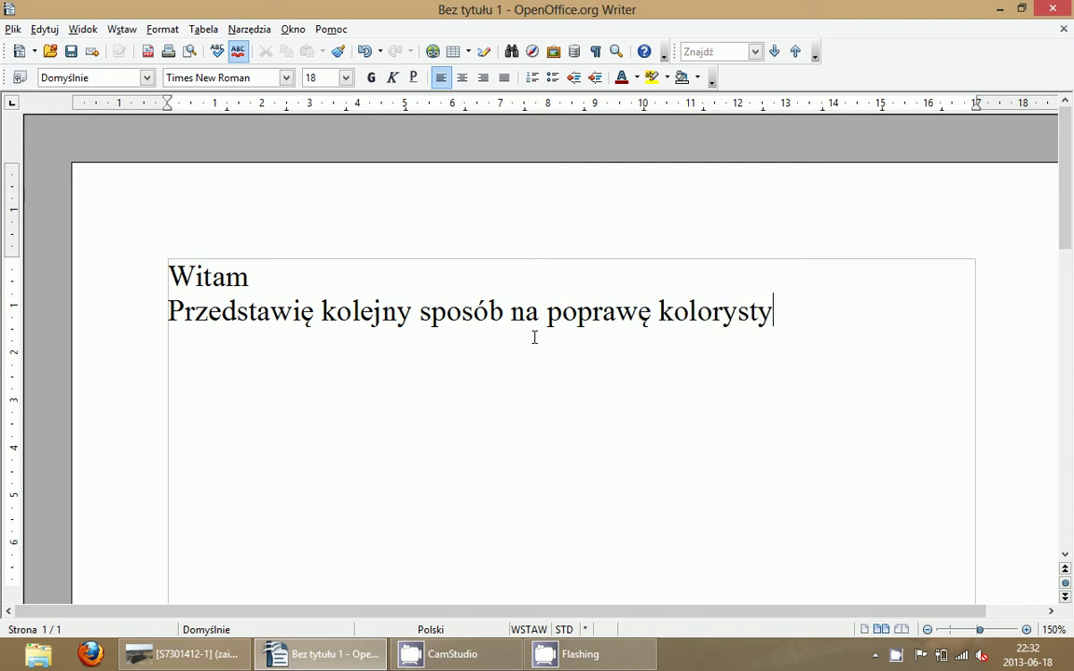
{"action": "type", "text": "ki zdję"}
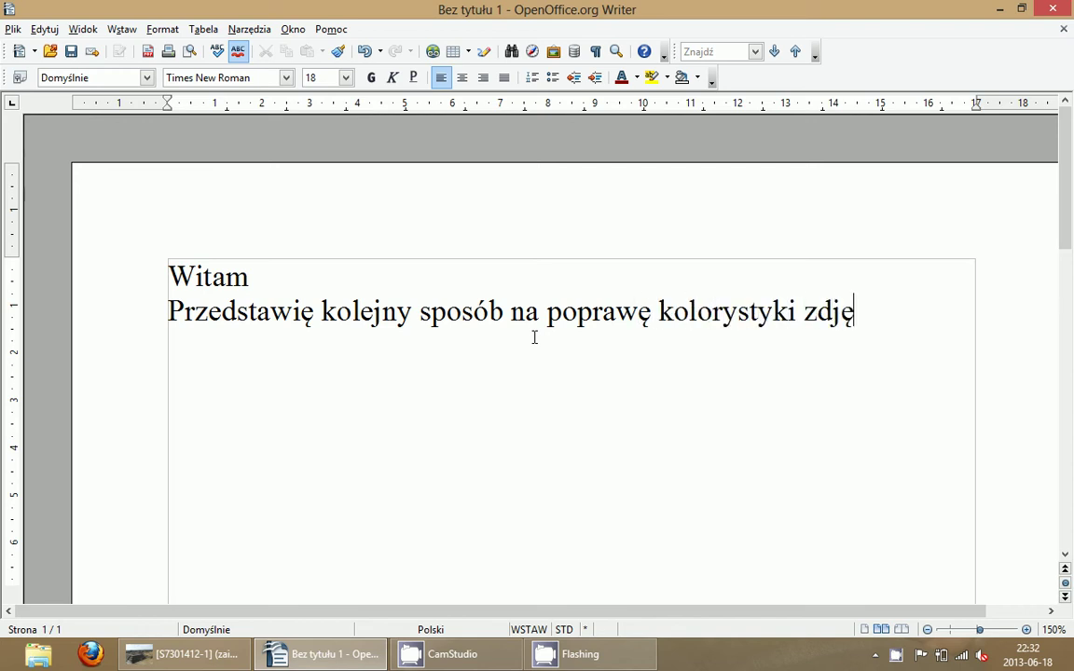
{"action": "type", "text": "cia, a "}
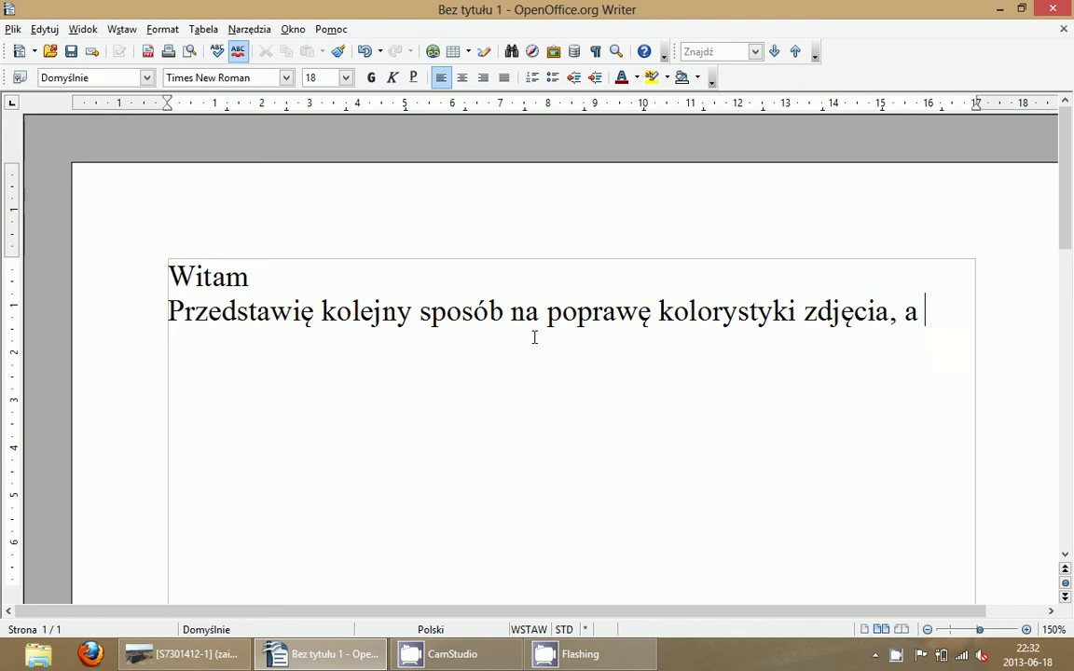
{"action": "type", "text": "przynajmniej "}
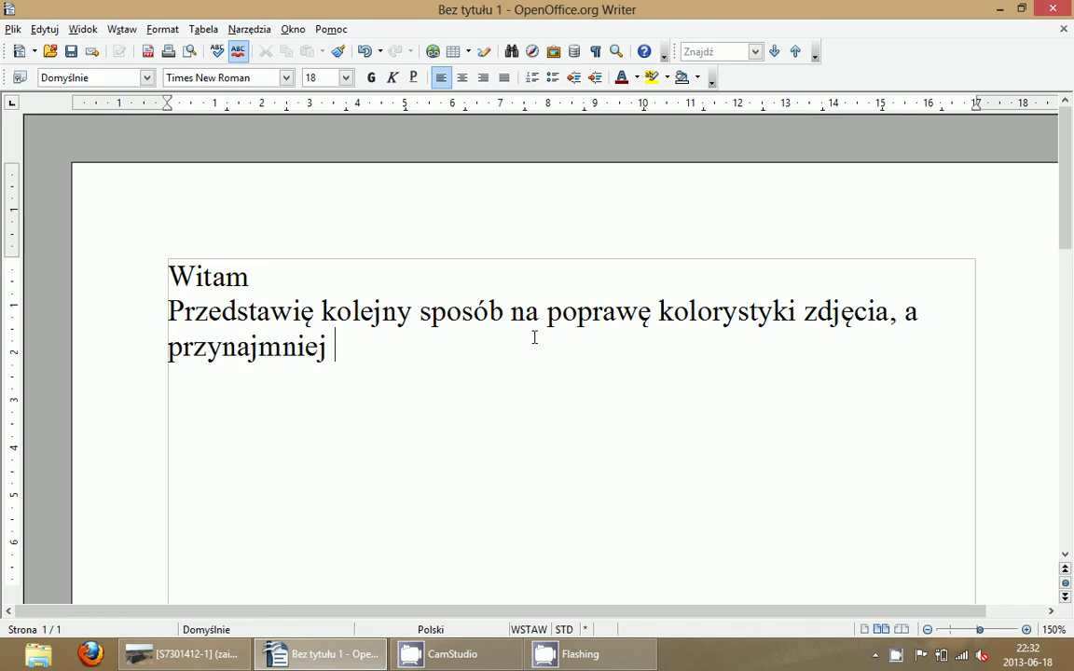
{"action": "type", "text": "b"}
{"action": "key", "text": "BackSpace"}
{"action": "type", "text": "najbardziej in"}
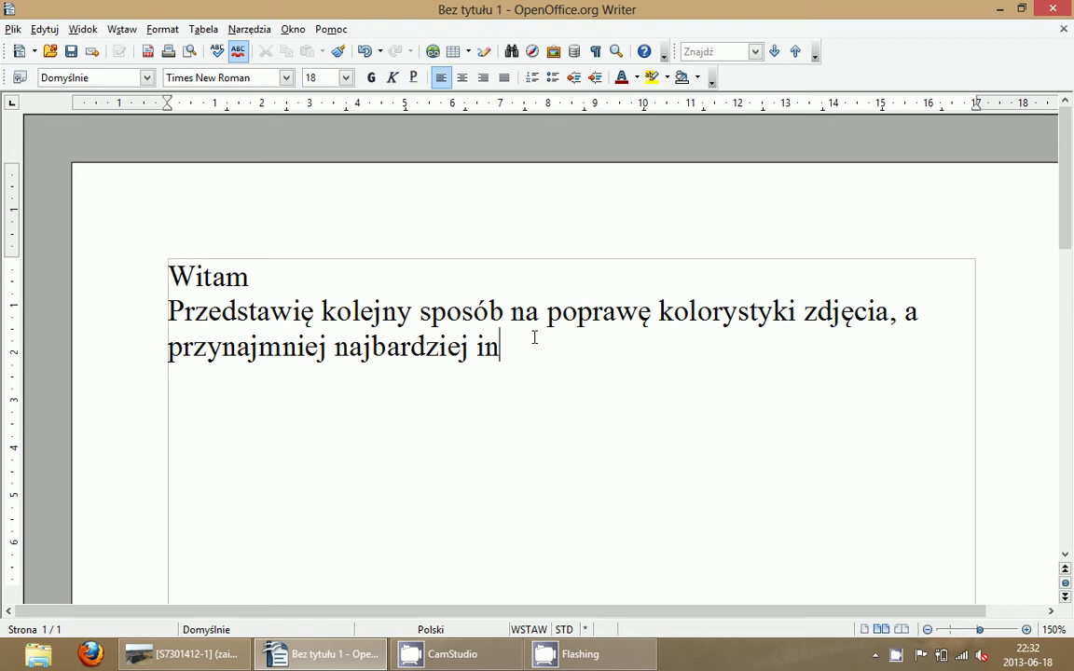
{"action": "type", "text": "teresującej "}
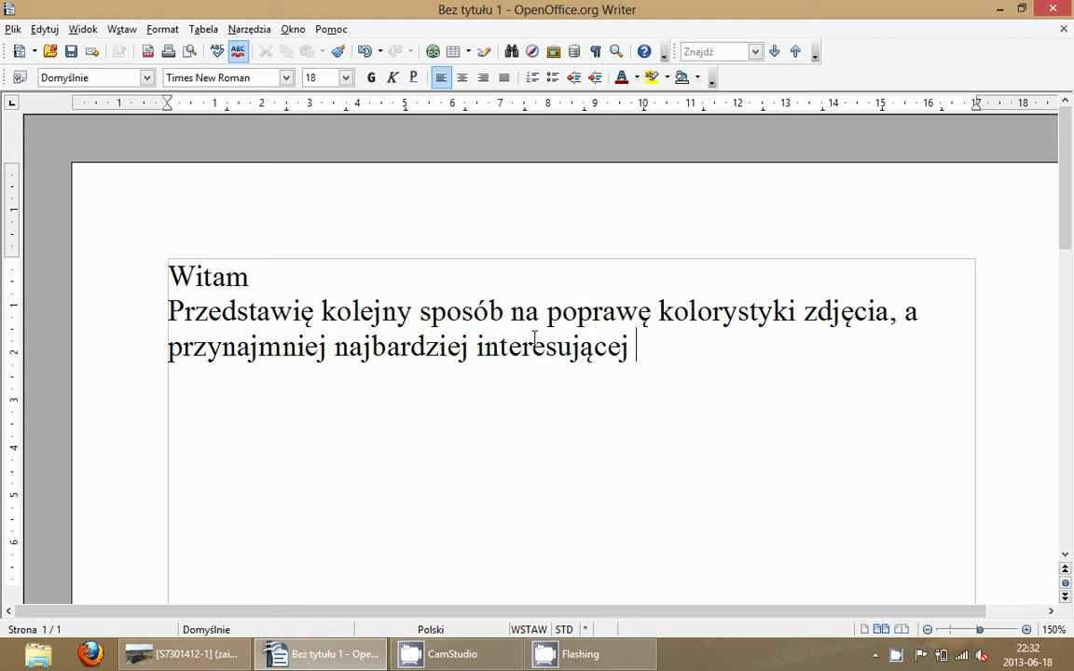
{"action": "type", "text": "nas częś"}
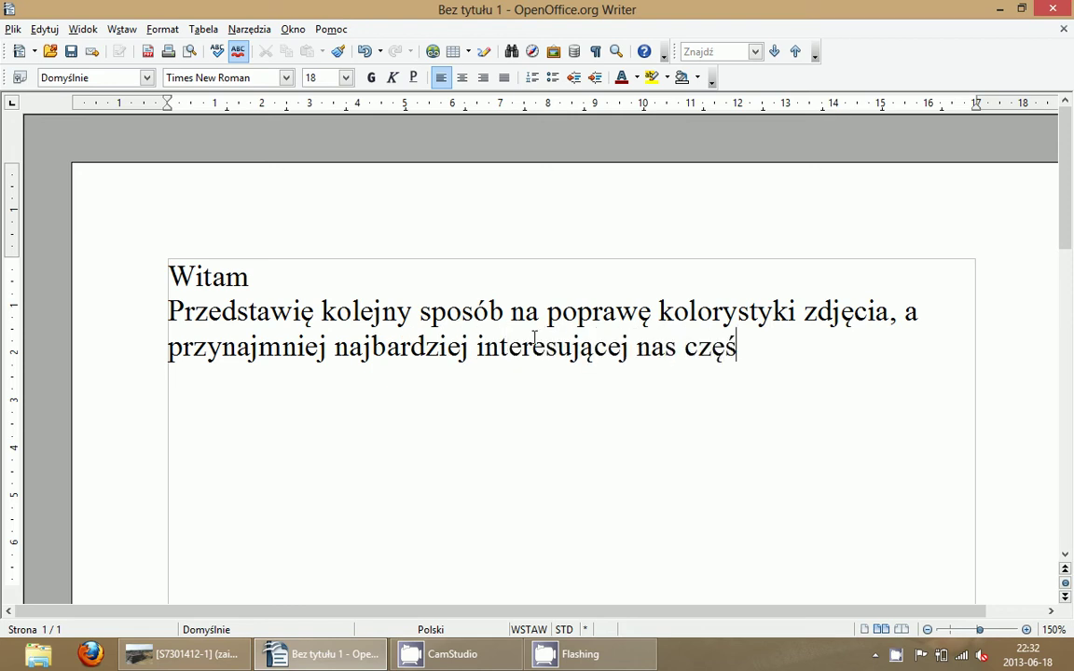
{"action": "type", "text": "ci zdjęcia "}
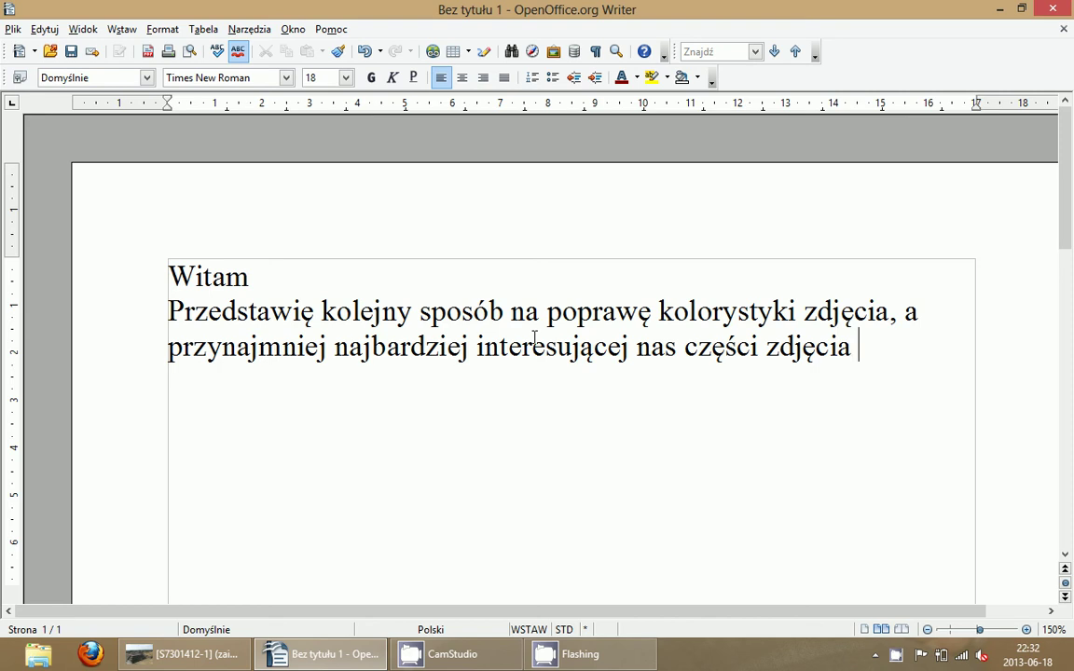
{"action": "type", "text": ":)"}
{"action": "key", "text": "Return"}
{"action": "type", "text": "Ot"}
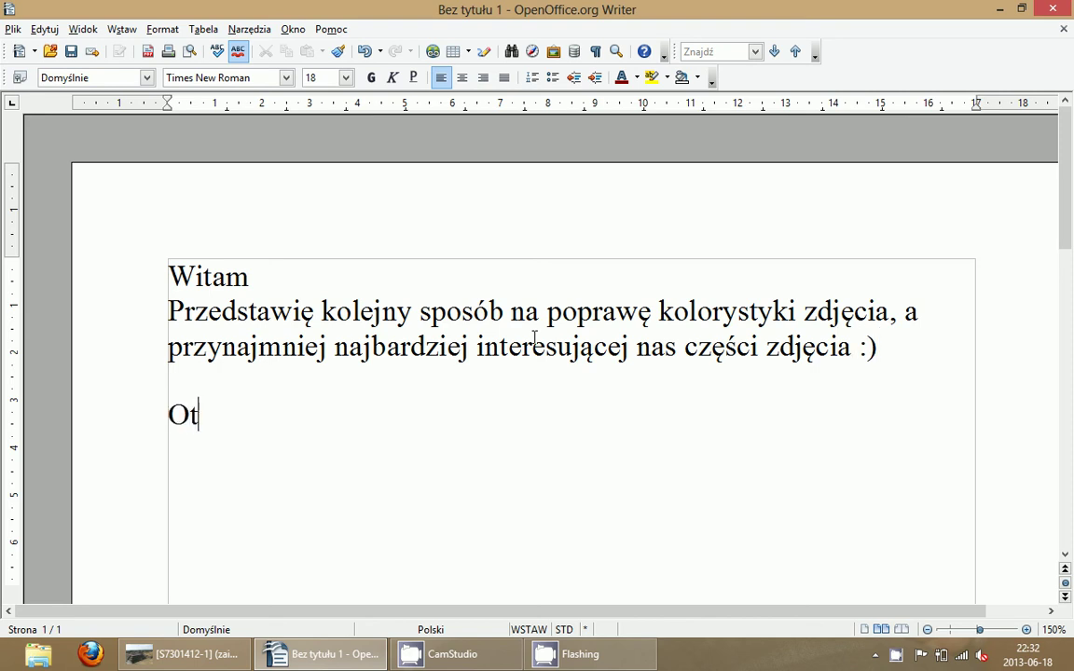
{"action": "type", "text": "wórzmy z"}
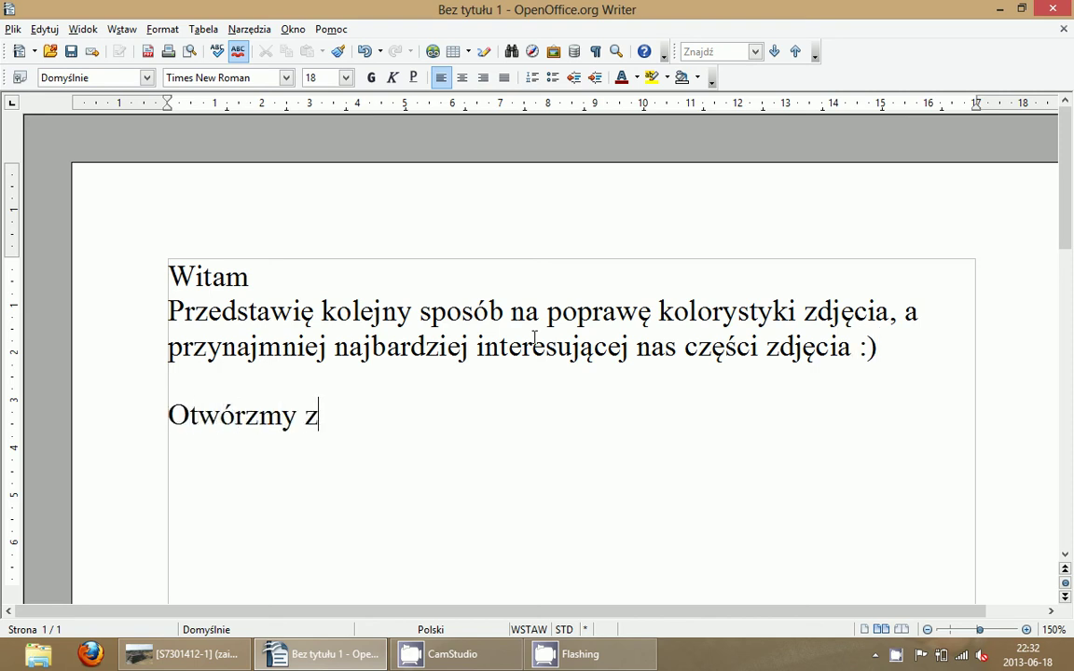
{"action": "type", "text": "djęcie do e"}
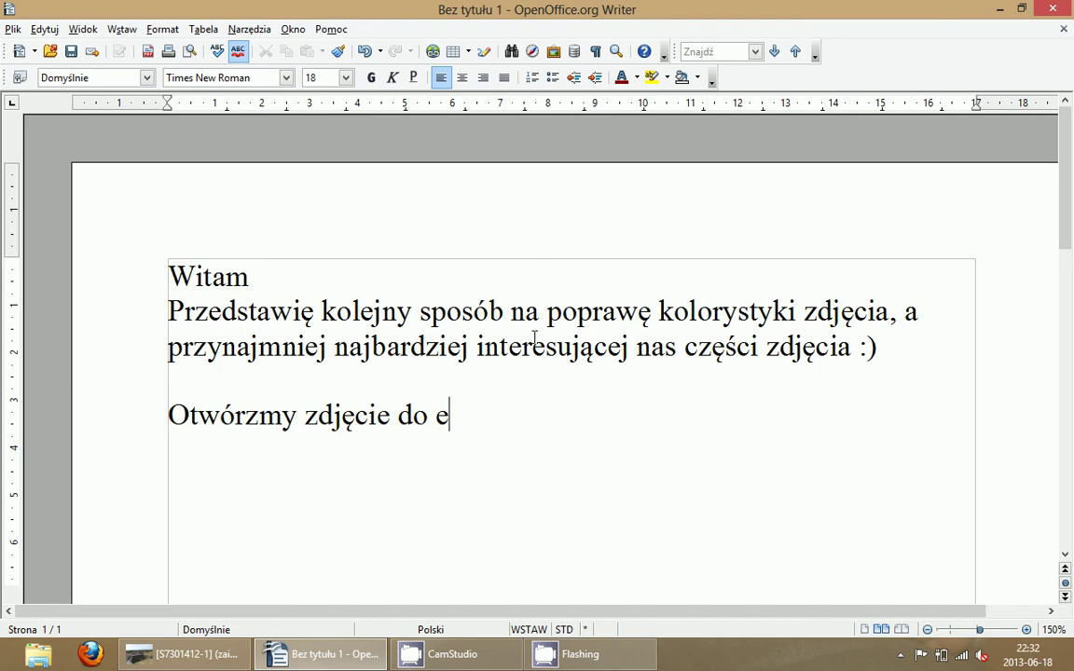
{"action": "type", "text": "dycji ..."}
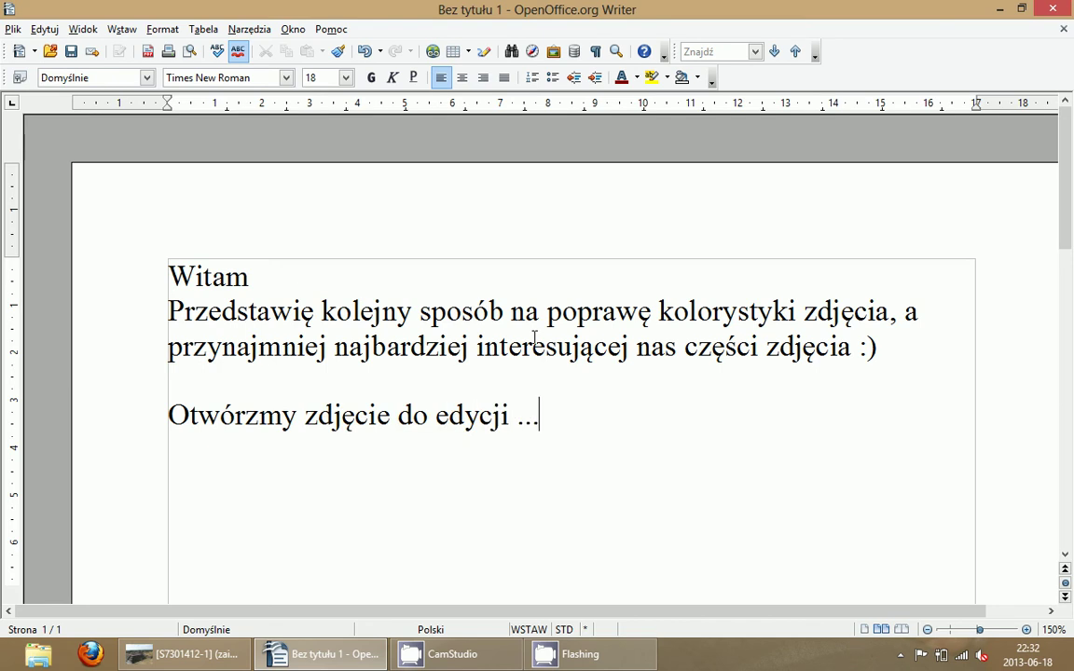
{"action": "left_click", "coordinate": [231, 656]}
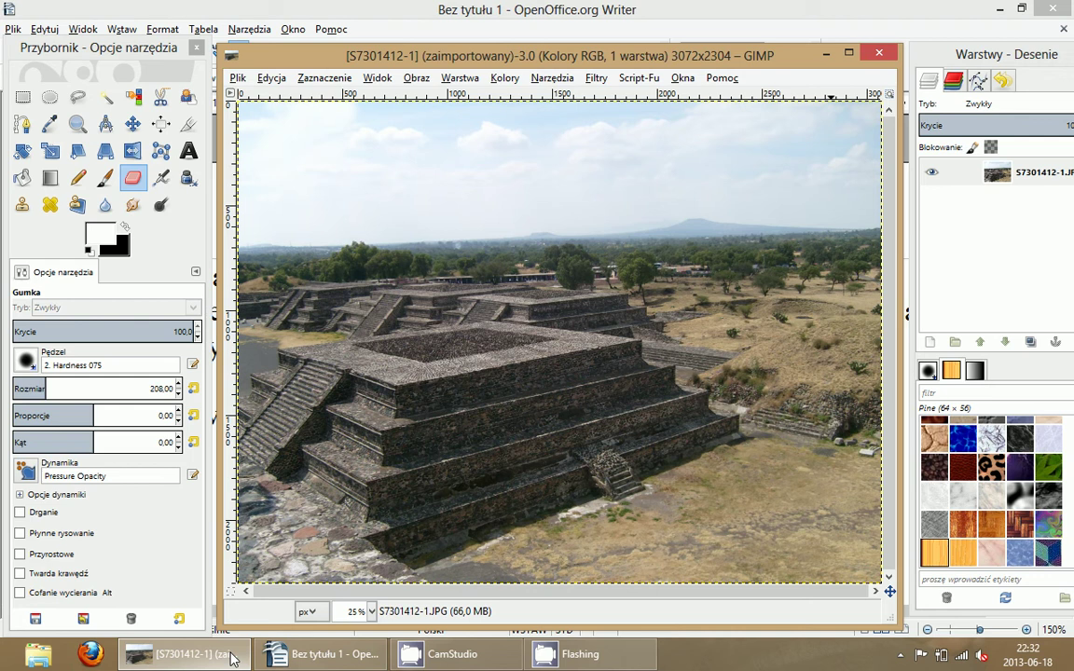
{"action": "left_click", "coordinate": [307, 660]}
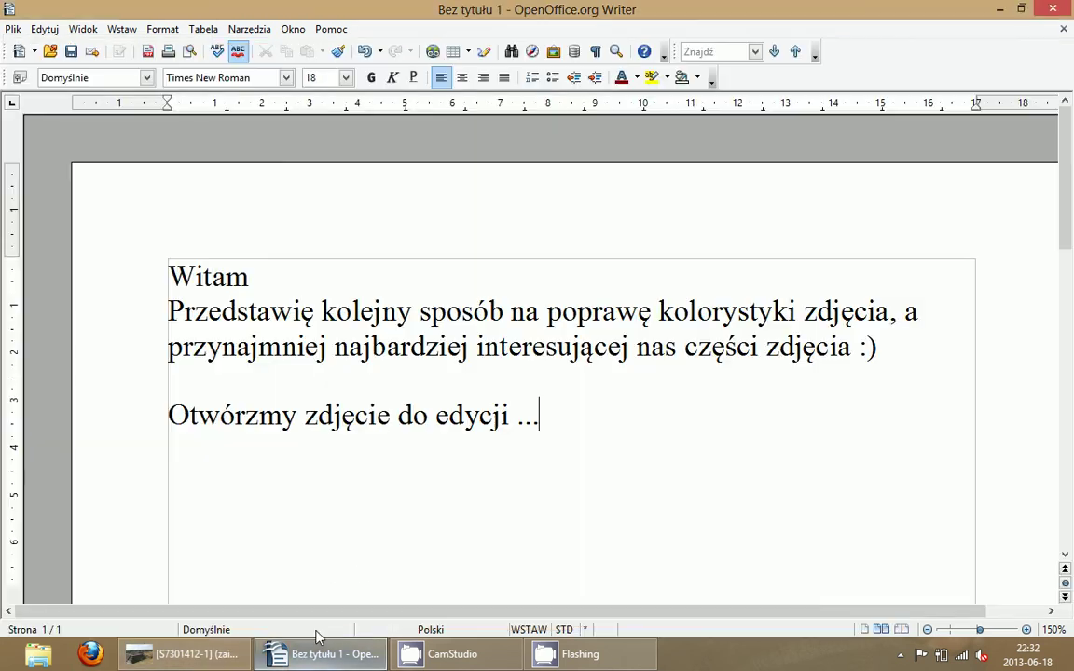
- Continue the line with 'poprawimy w nim kontrast, niebo oraz kolory drzew ...' and start a new line
{"action": "type", "text": "popr"}
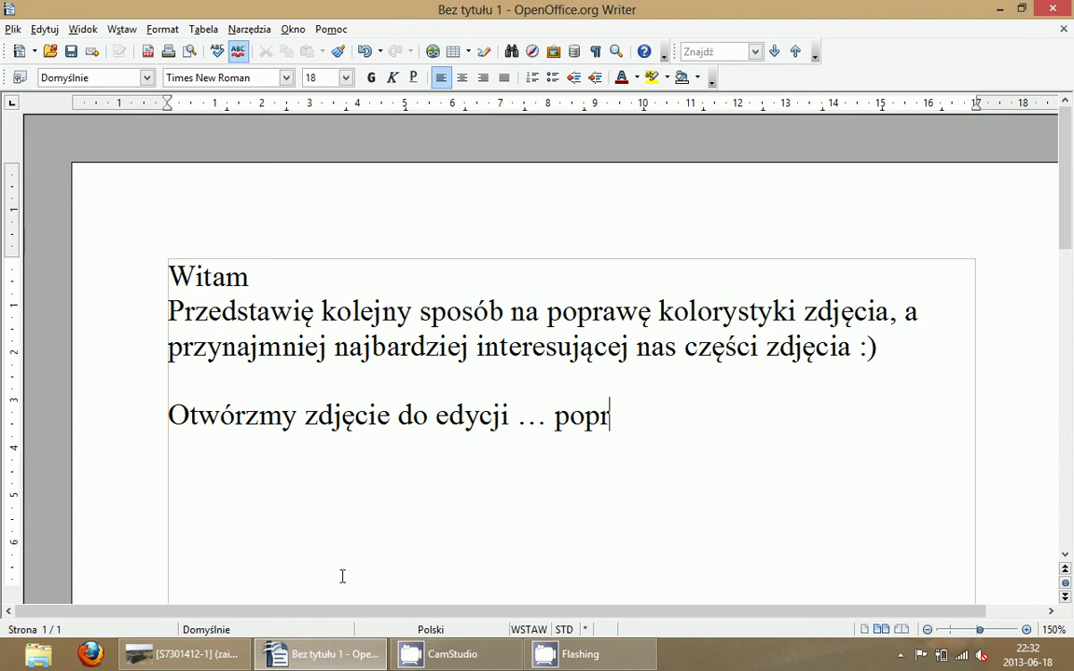
{"action": "type", "text": "awimy w "}
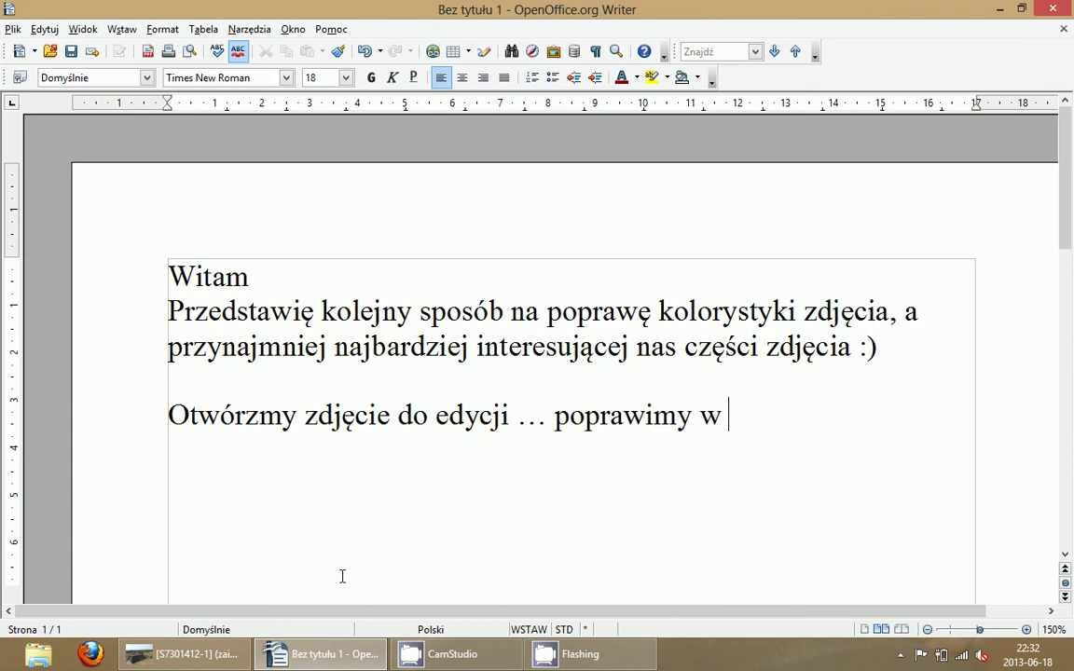
{"action": "type", "text": "nim ko"}
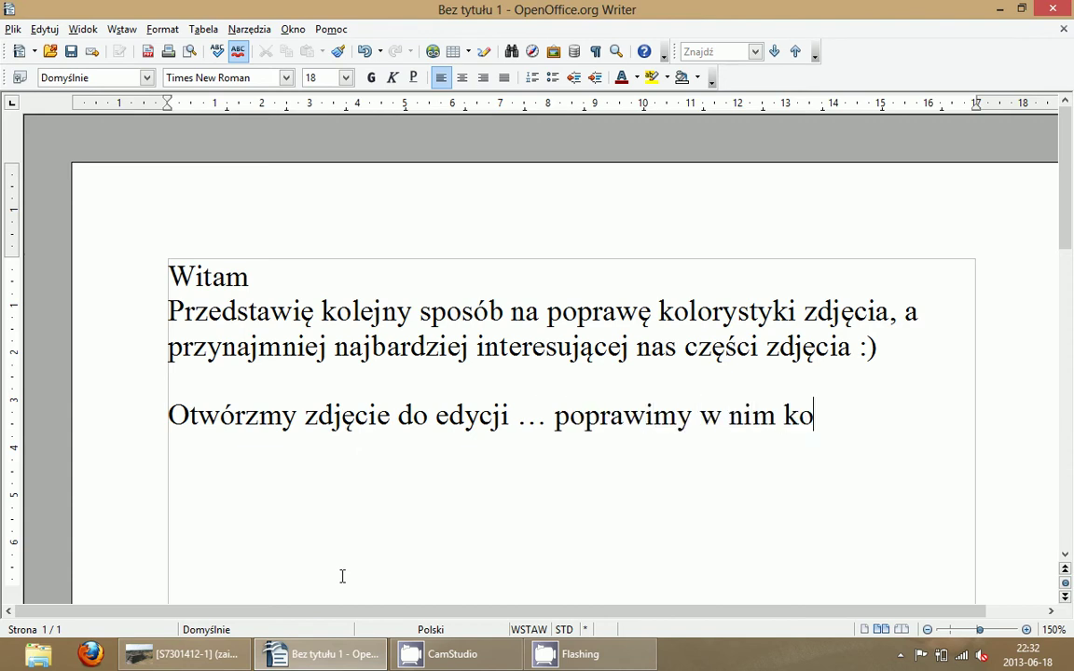
{"action": "type", "text": "ntrast, "}
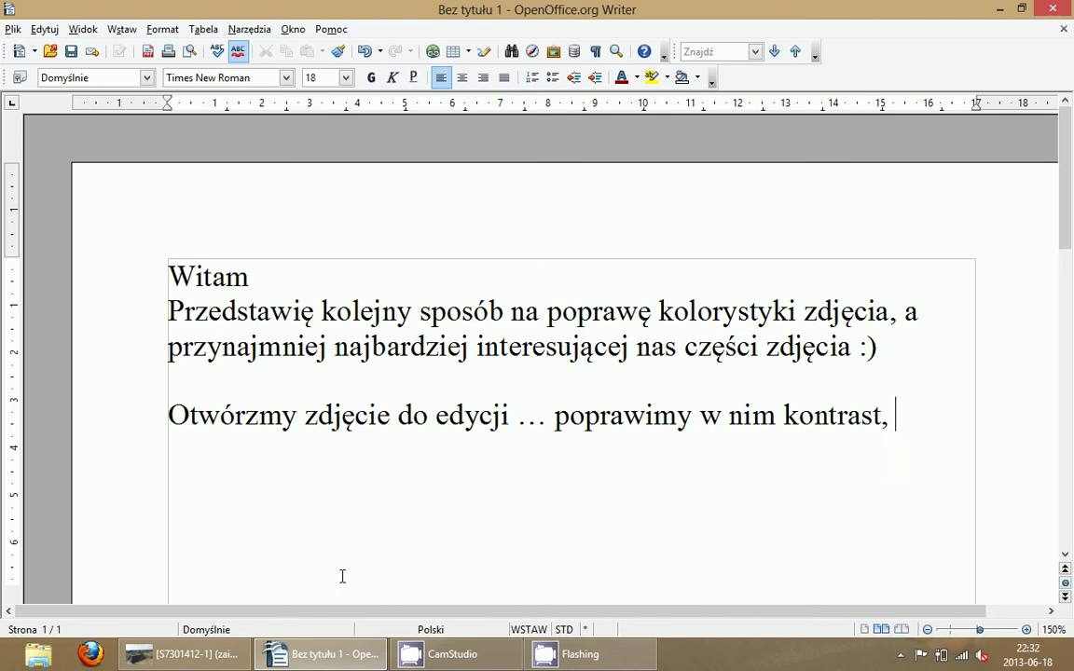
{"action": "type", "text": "niebo "}
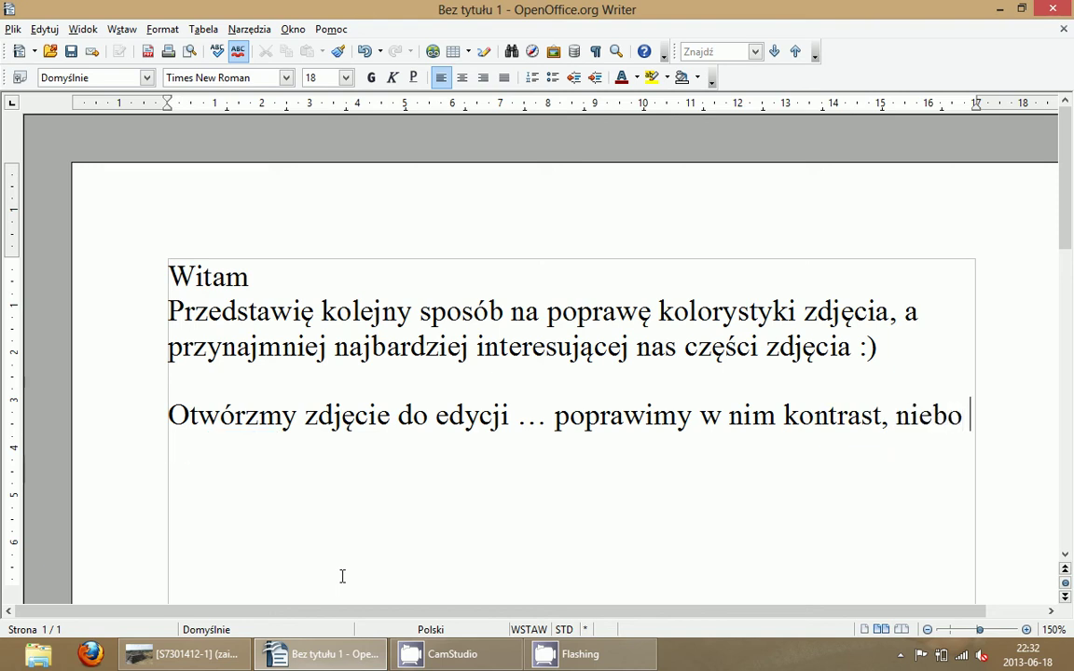
{"action": "type", "text": "oraz kolory "}
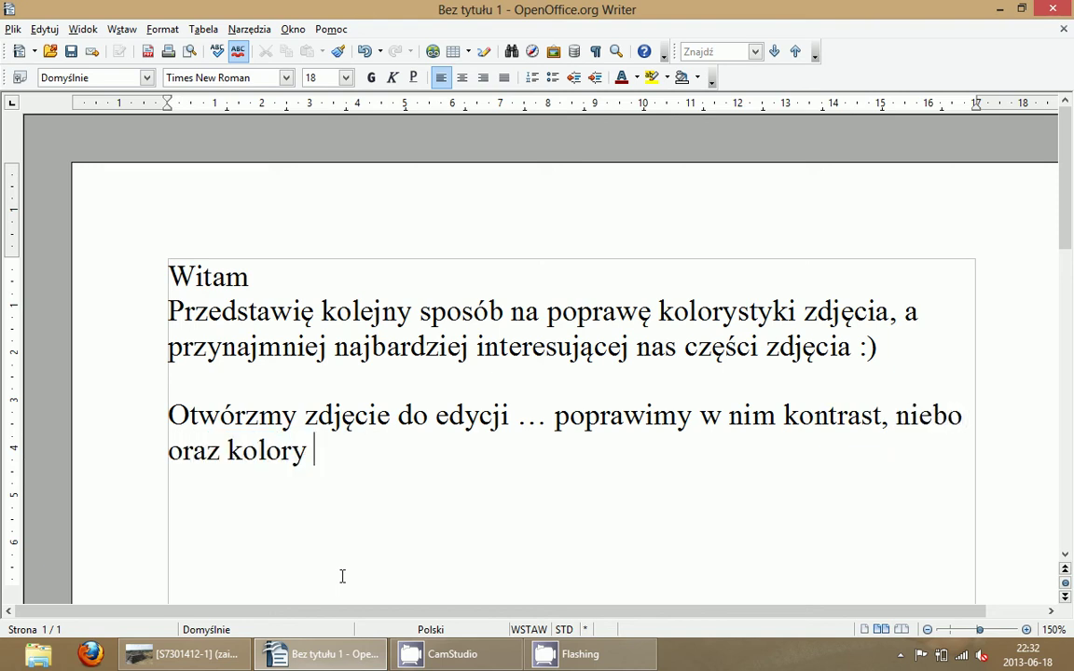
{"action": "type", "text": "drzew ."}
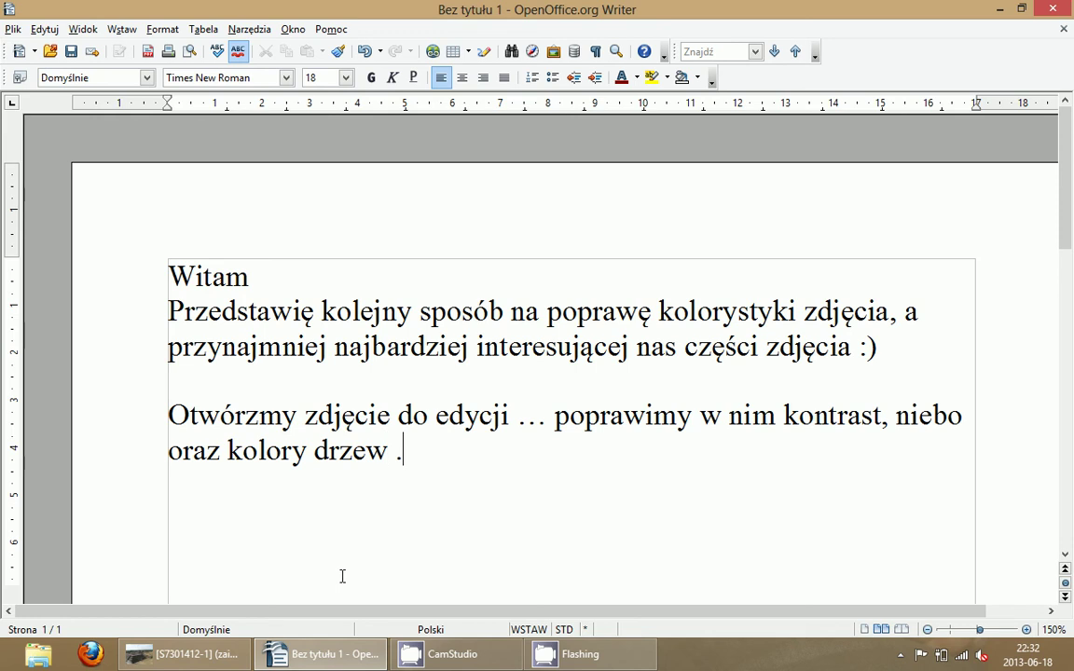
{"action": "type", "text": ".."}
{"action": "key", "text": "Return"}
{"action": "key", "text": "Return"}
{"action": "scroll", "coordinate": [410, 525], "scroll_direction": "down", "scroll_amount": 1}
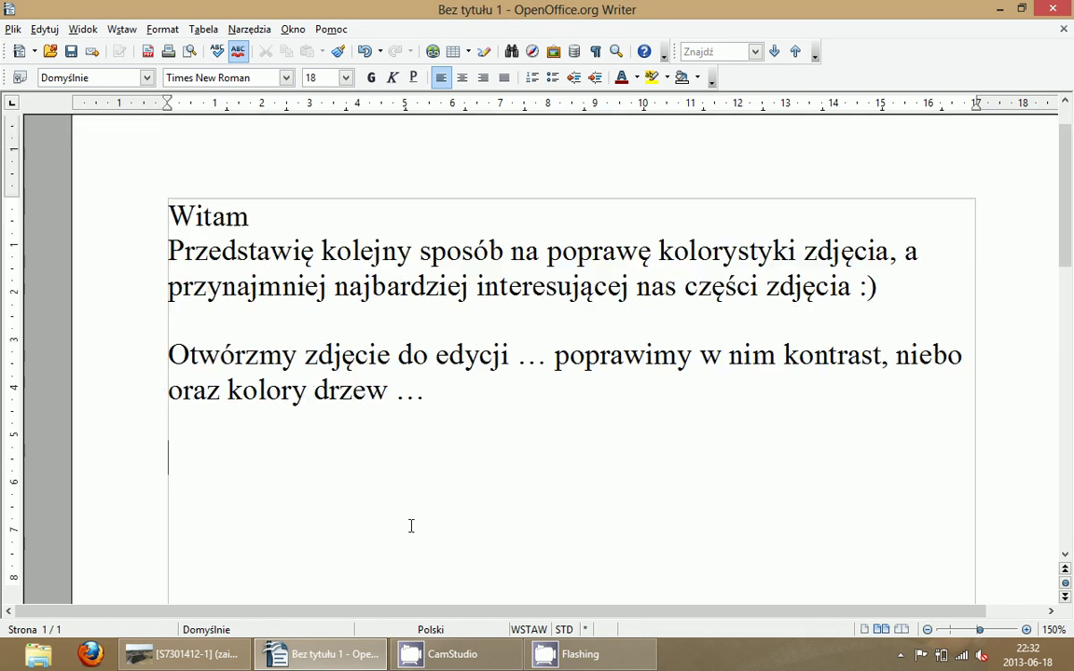
{"action": "scroll", "coordinate": [410, 525], "scroll_direction": "down", "scroll_amount": 1}
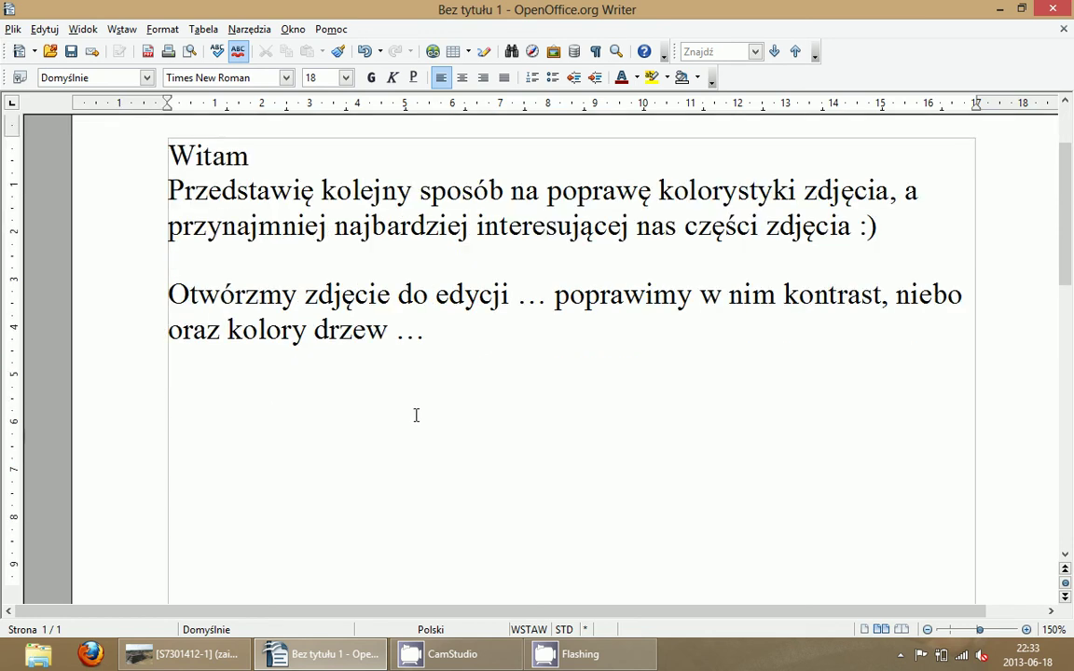
- Add the note 'Kolory -> automatycznie -> balans bieli ...' in Writer, then bring GIMP's pyramid photo forward
{"action": "left_click", "coordinate": [224, 657]}
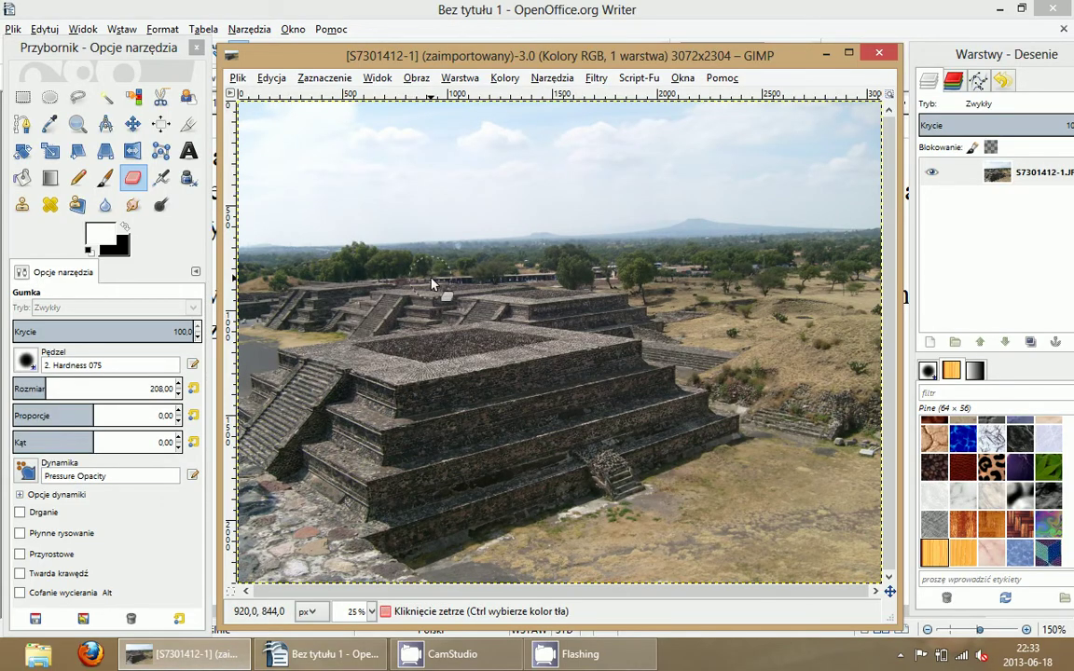
{"action": "key", "text": "alt+Tab"}
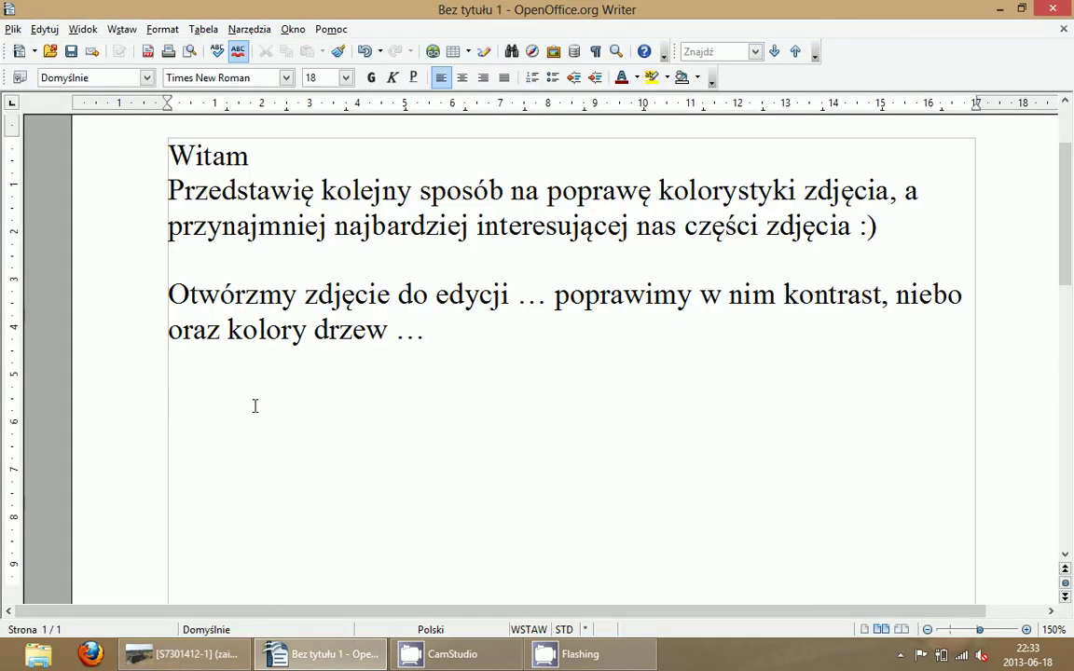
{"action": "type", "text": "Kolory "}
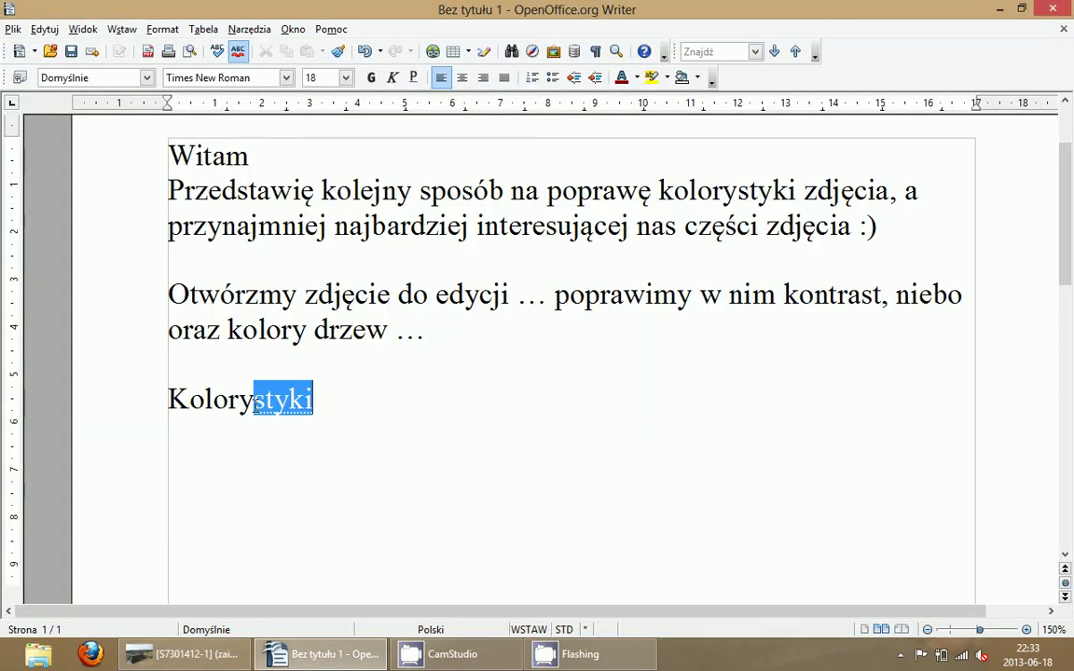
{"action": "type", "text": "-> "}
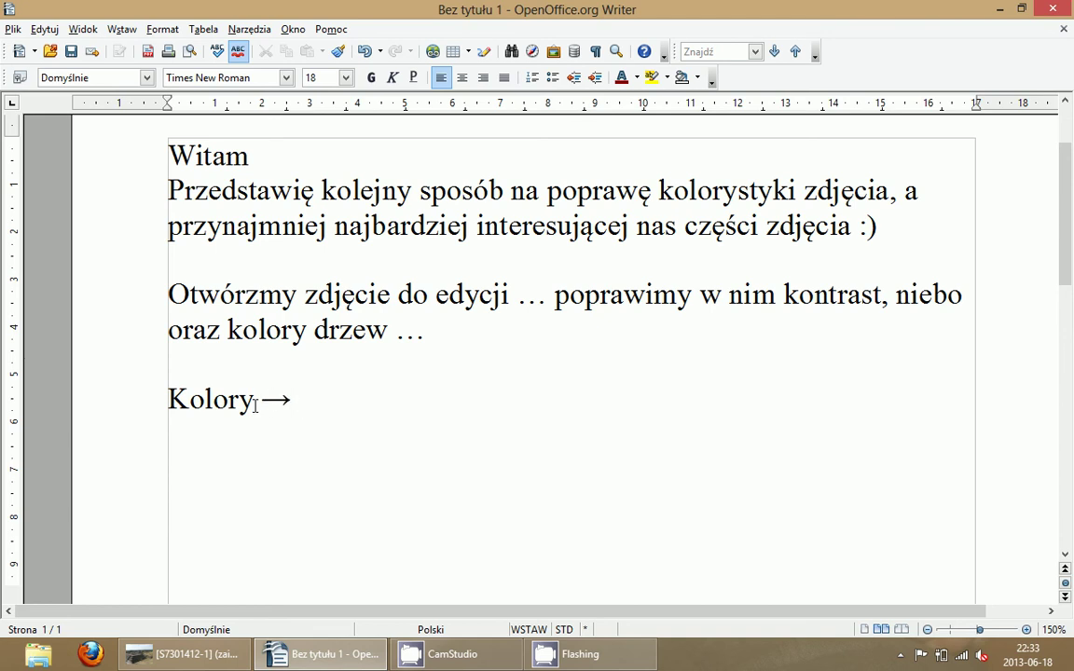
{"action": "type", "text": "automaty"}
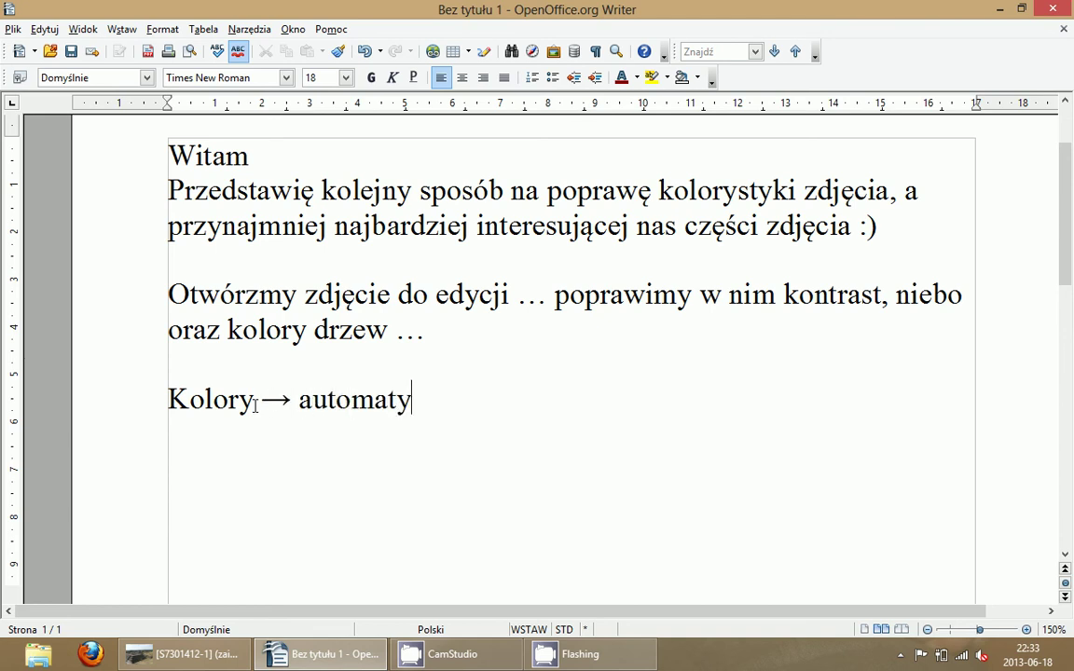
{"action": "type", "text": "cznie -> "}
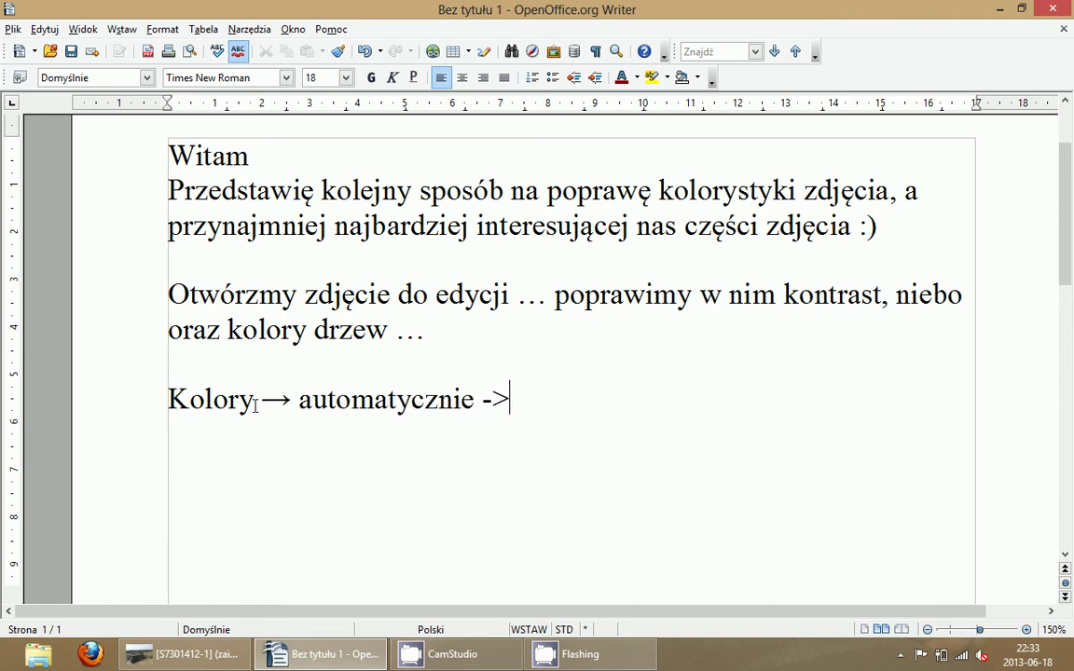
{"action": "key", "text": "BackSpace"}
{"action": "key", "text": "BackSpace"}
{"action": "key", "text": "BackSpace"}
{"action": "type", "text": "→ balans "}
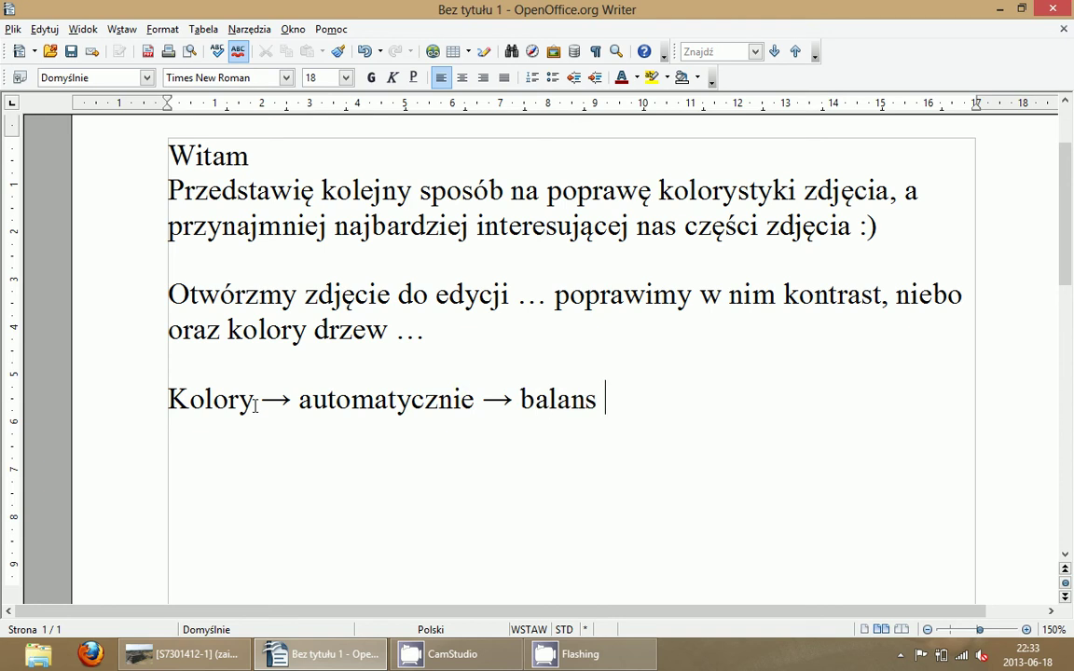
{"action": "type", "text": "bieli"}
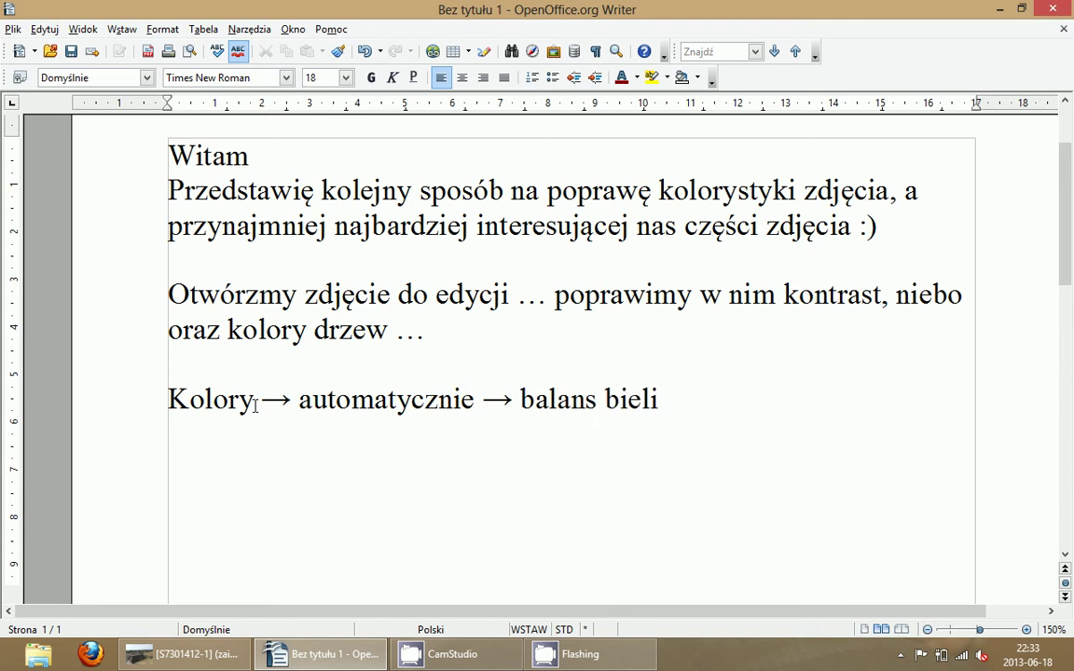
{"action": "type", "text": " ..."}
{"action": "key", "text": "Return"}
{"action": "left_click", "coordinate": [186, 653]}
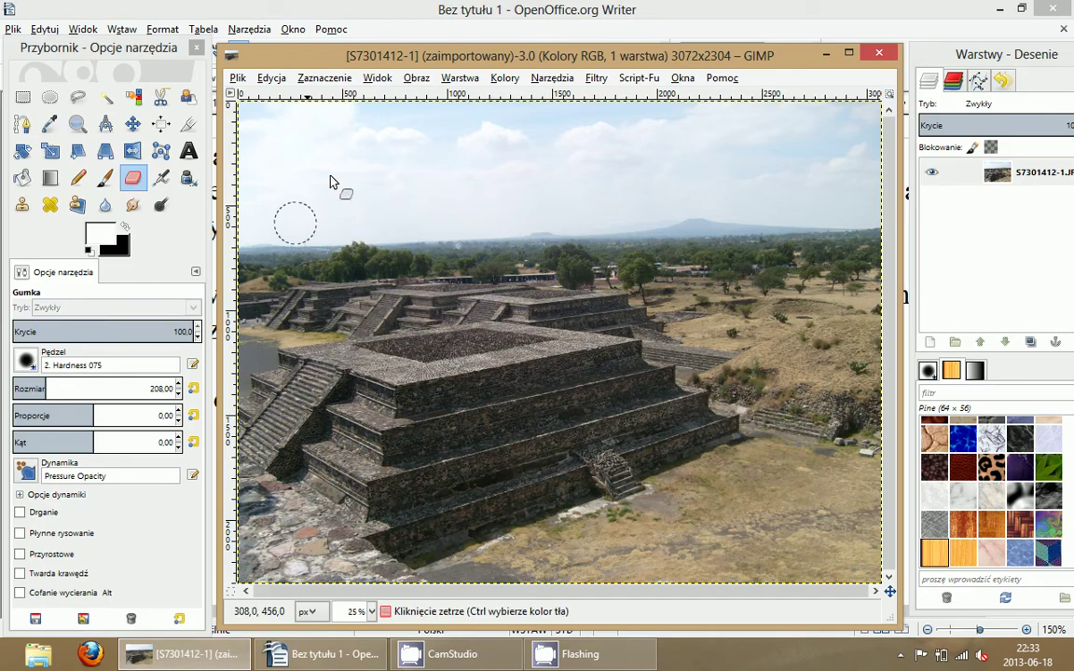
- Apply Kolory > Automatycznie > Balans bieli to the pyramid photo, then return to Writer
{"action": "left_click", "coordinate": [504, 78]}
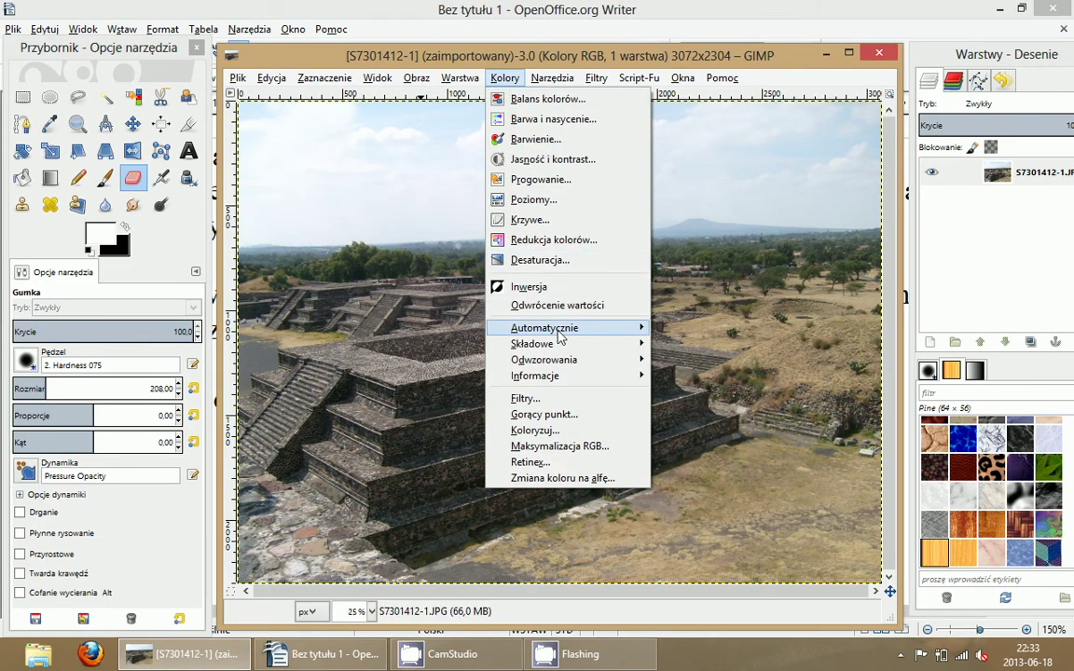
{"action": "mouse_move", "coordinate": [545, 328]}
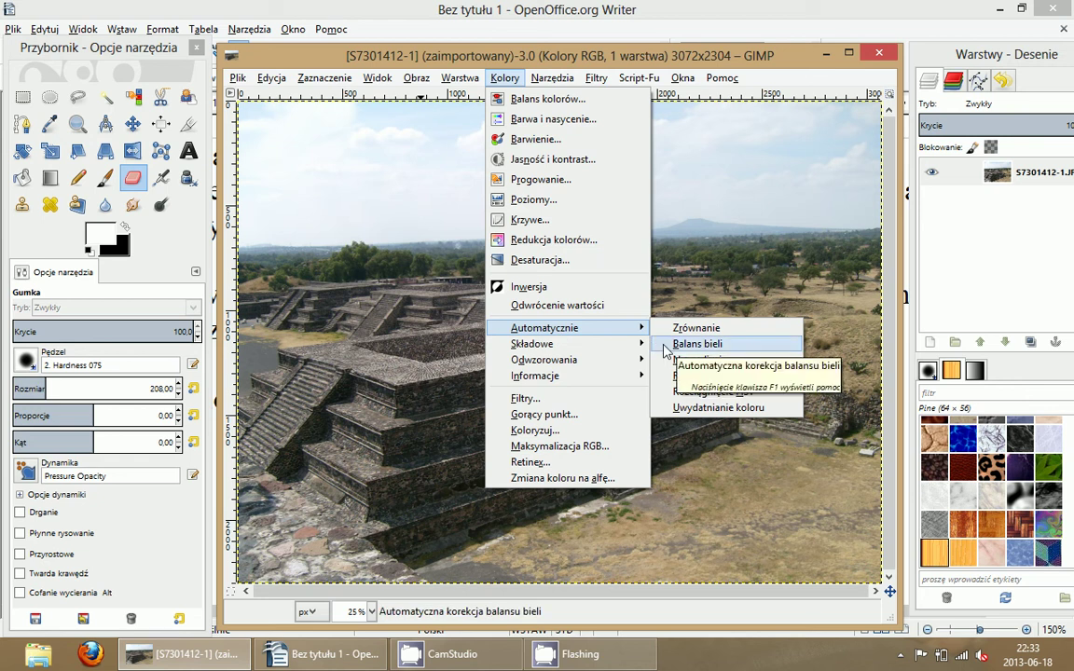
{"action": "left_click", "coordinate": [665, 347]}
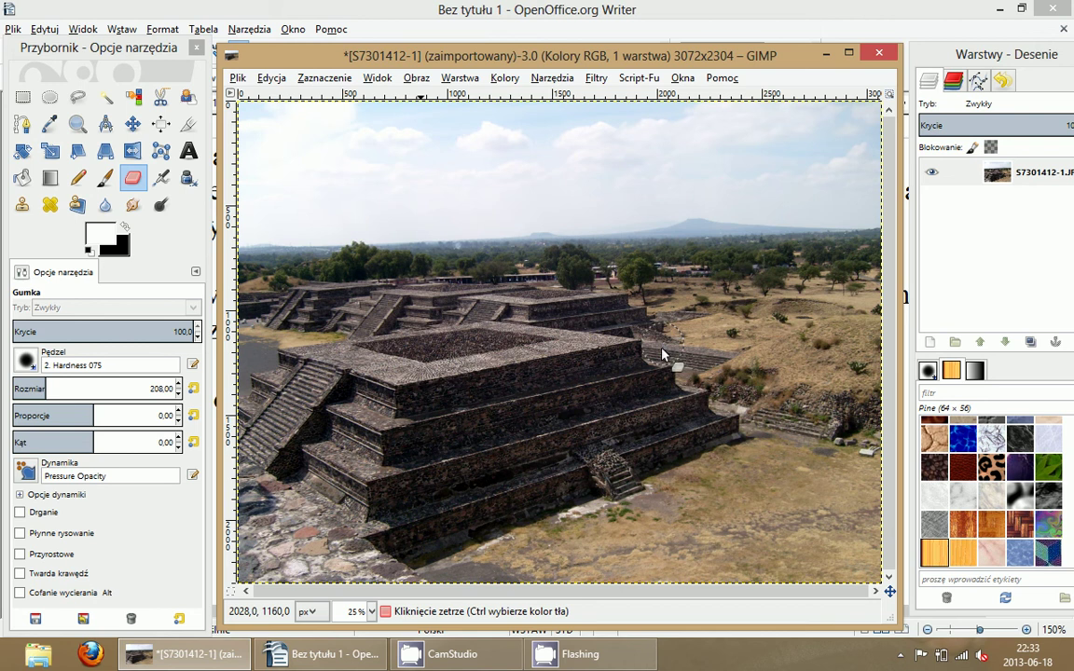
{"action": "left_click", "coordinate": [364, 655]}
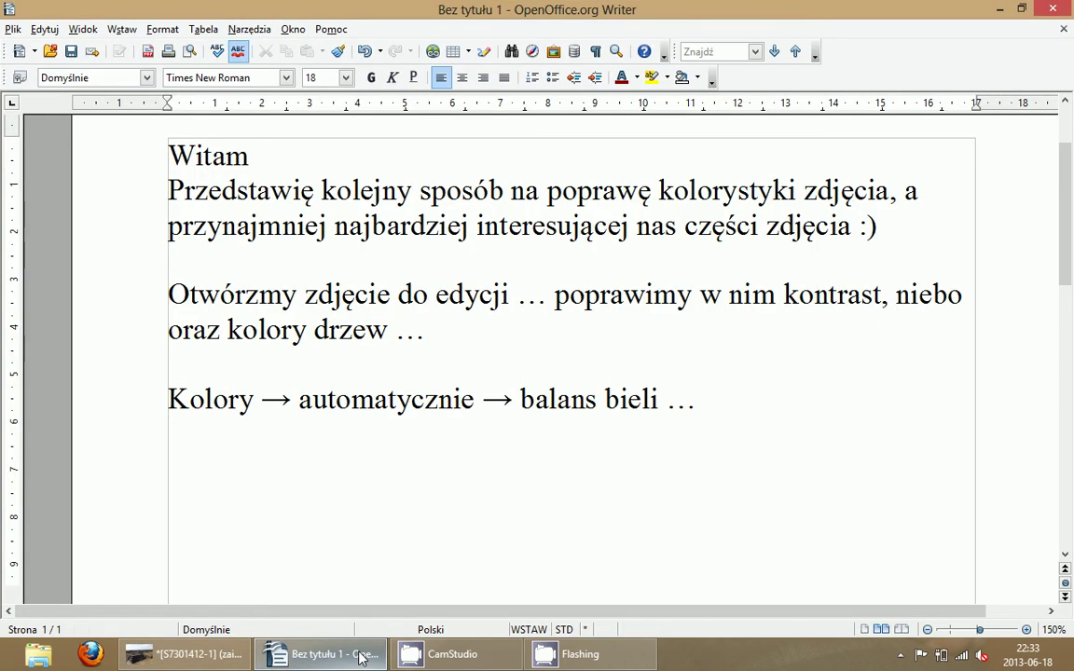
- Type '... już mamy lepszy kontrast ...' and, on a new line, 'Teraz zduplikujmy warstwę ...'
{"action": "type", "text": ".. już"}
{"action": "type", "text": " mam"}
{"action": "type", "text": "y lep"}
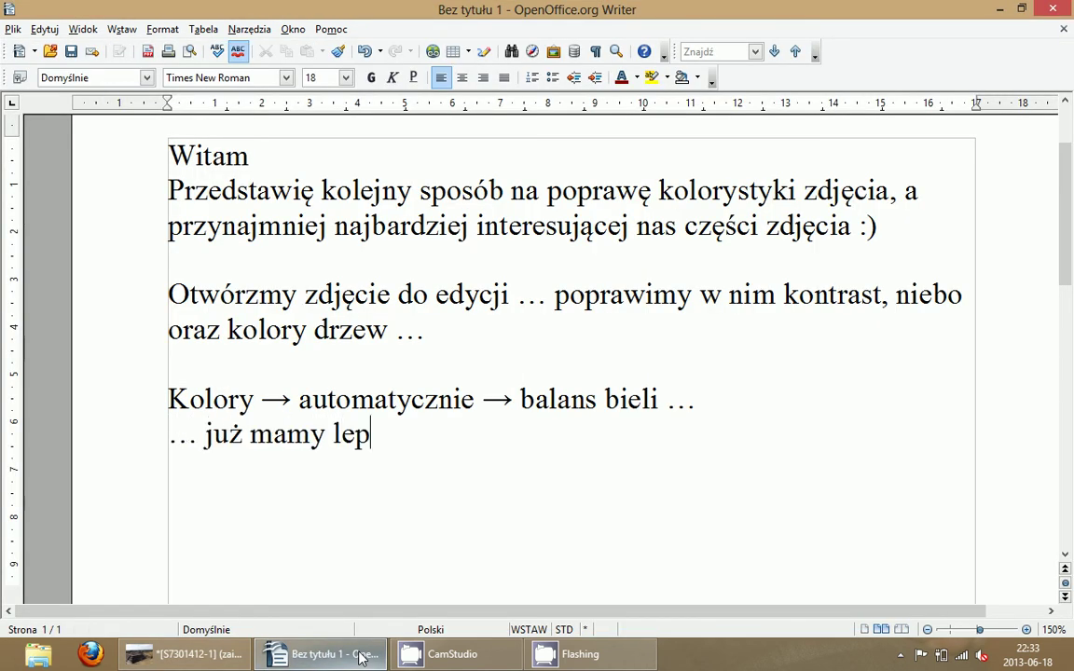
{"action": "type", "text": "szy kont"}
{"action": "scroll", "coordinate": [549, 367], "scroll_direction": "down", "scroll_amount": 1}
{"action": "type", "text": "rast"}
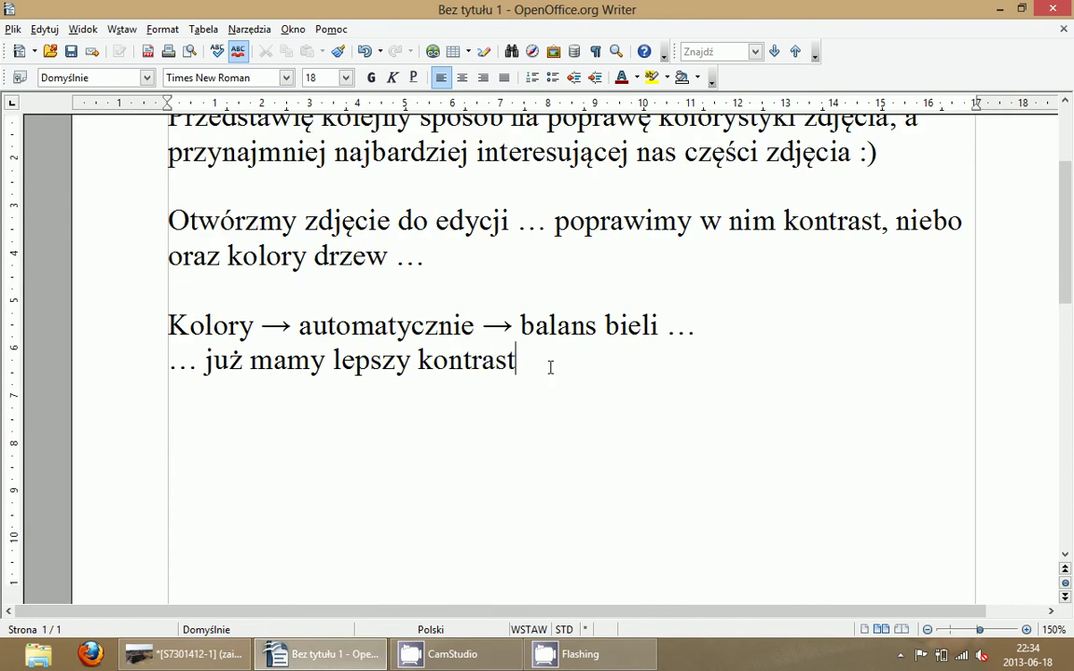
{"action": "type", "text": " ..."}
{"action": "key", "text": "Return"}
{"action": "type", "text": "Teraz z"}
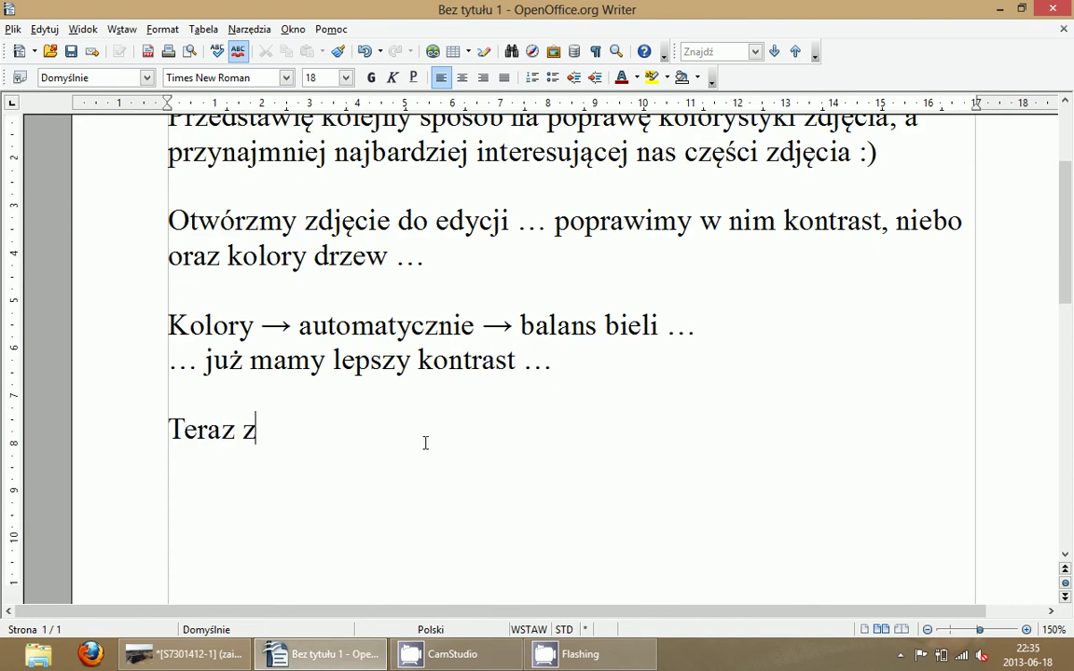
{"action": "type", "text": "duplikuj"}
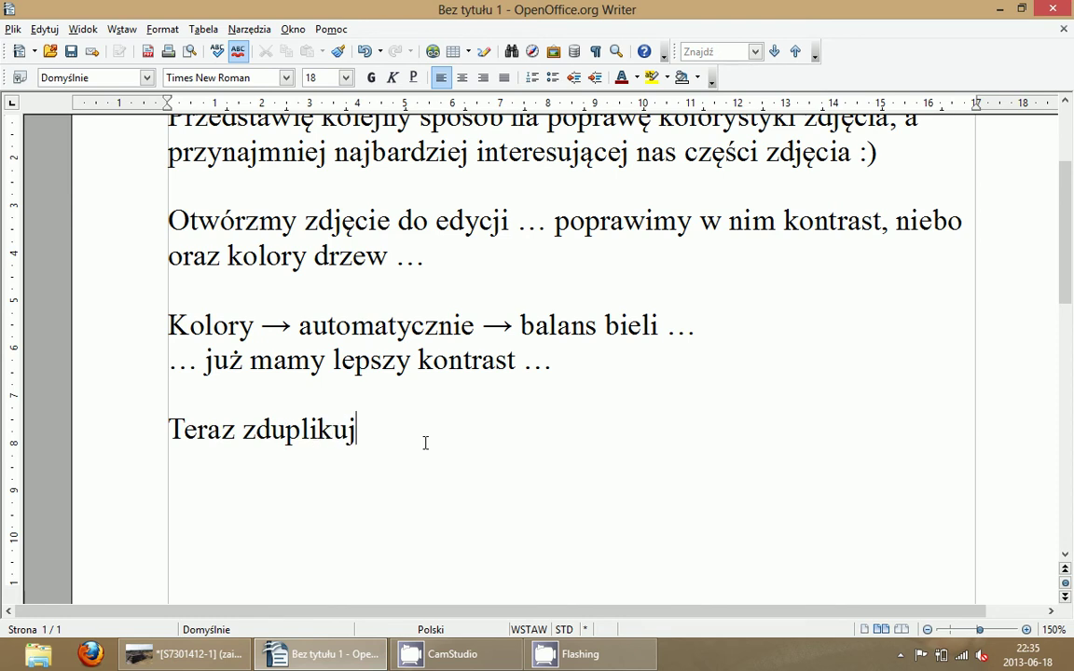
{"action": "type", "text": "my wa"}
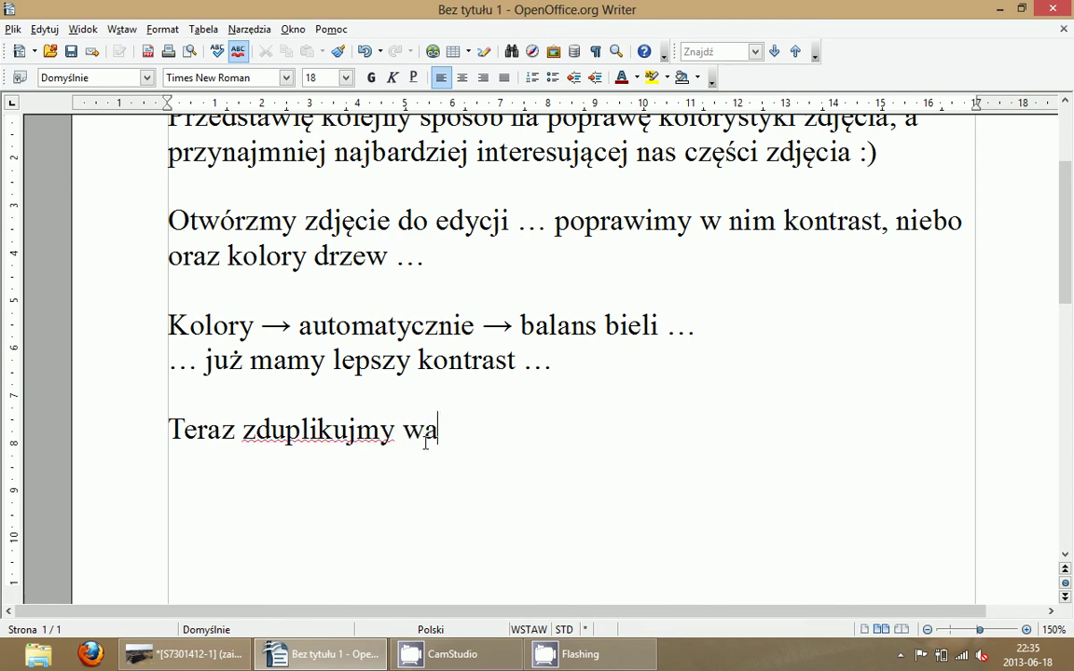
{"action": "type", "text": "rstwę "}
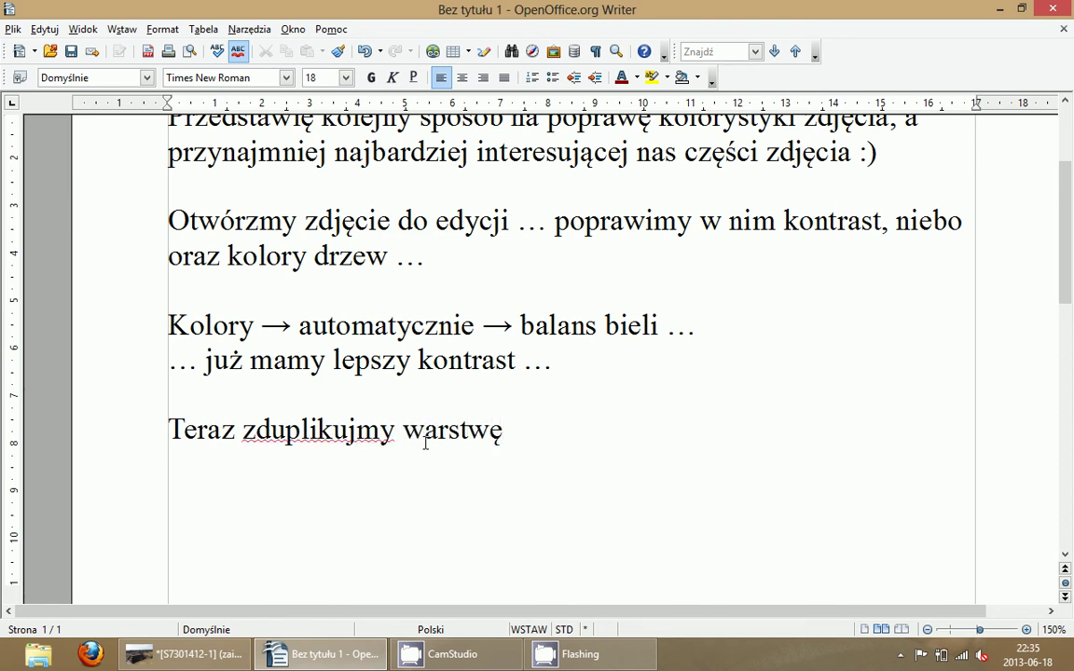
{"action": "type", "text": "..."}
- Duplicate the S7301412-1.JPG layer in GIMP, select the original bottom layer, and return to Writer
{"action": "left_click", "coordinate": [205, 653]}
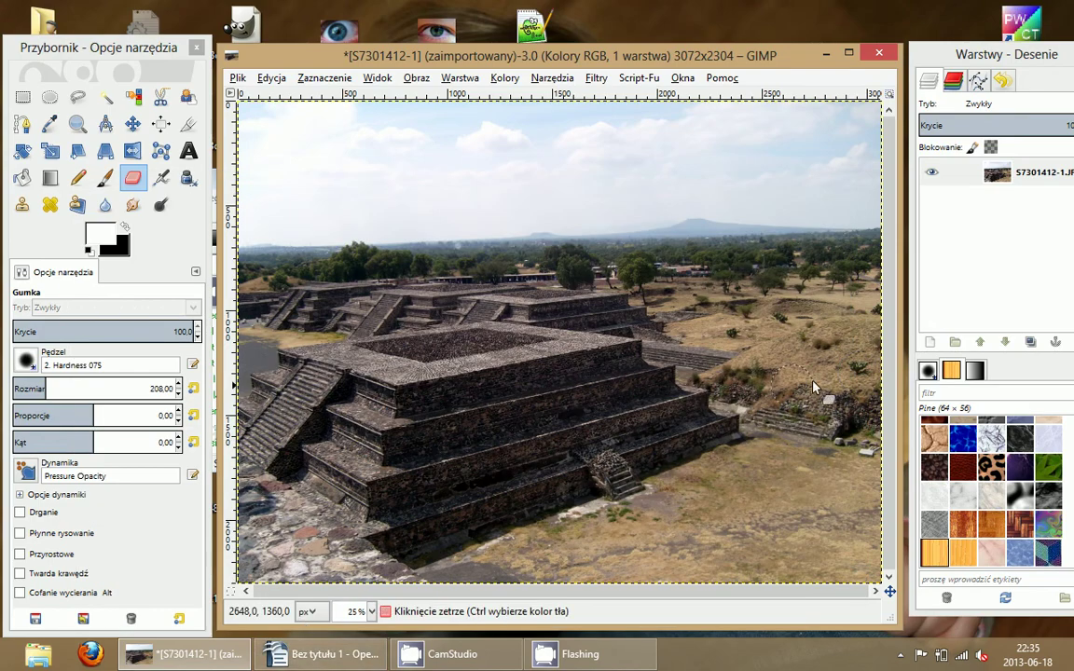
{"action": "left_click", "coordinate": [1010, 179]}
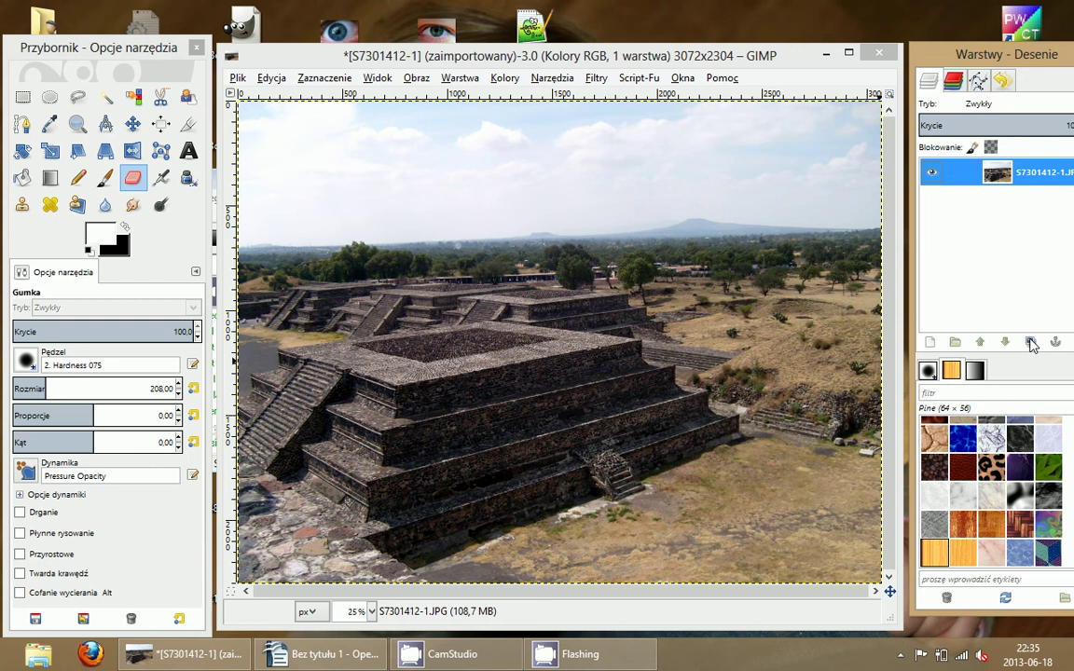
{"action": "left_click", "coordinate": [1032, 343]}
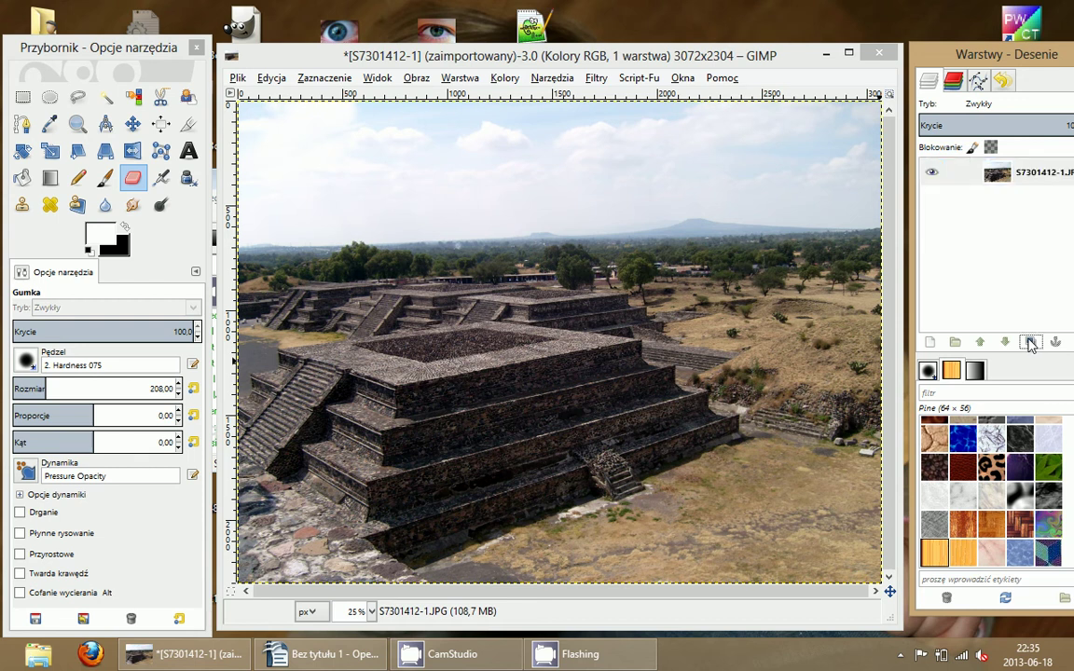
{"action": "left_click", "coordinate": [1016, 171]}
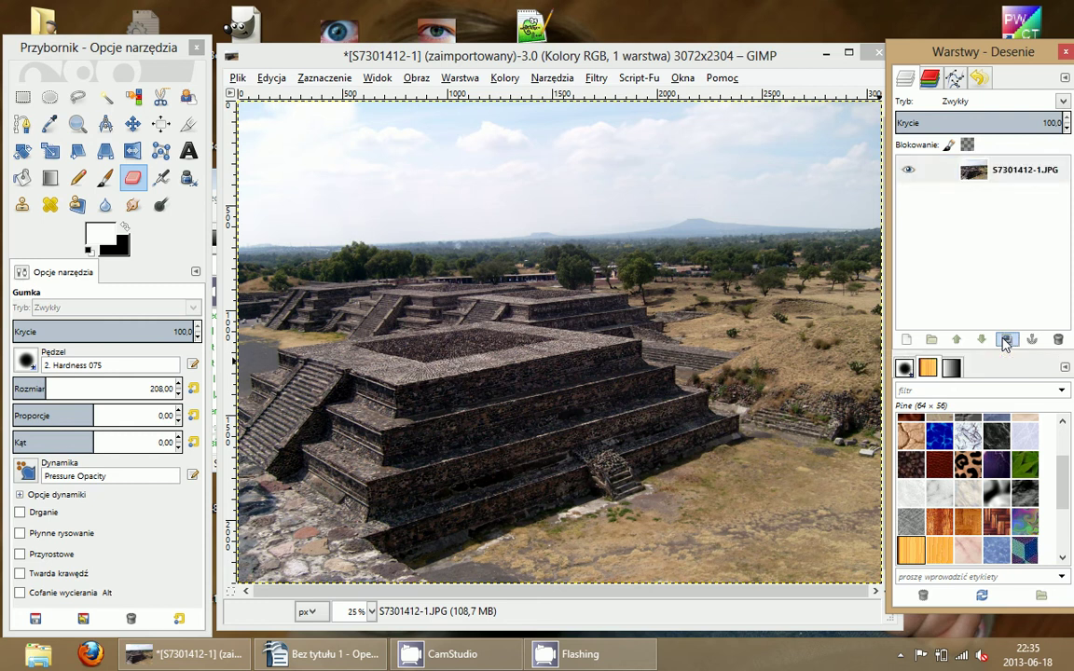
{"action": "left_click", "coordinate": [1005, 340]}
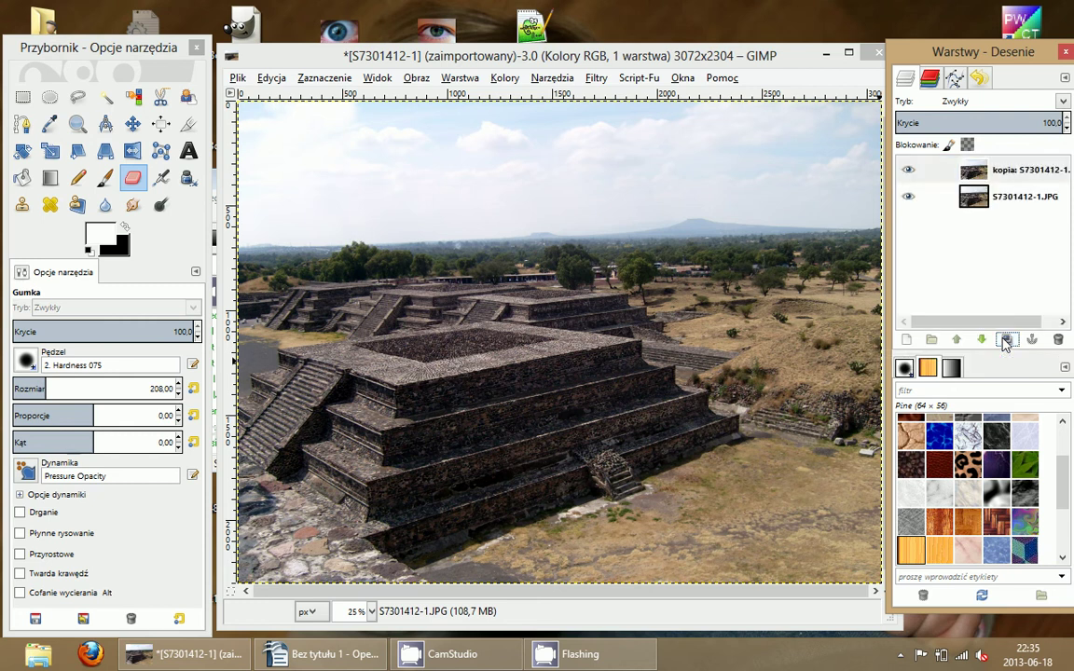
{"action": "left_click", "coordinate": [1008, 173]}
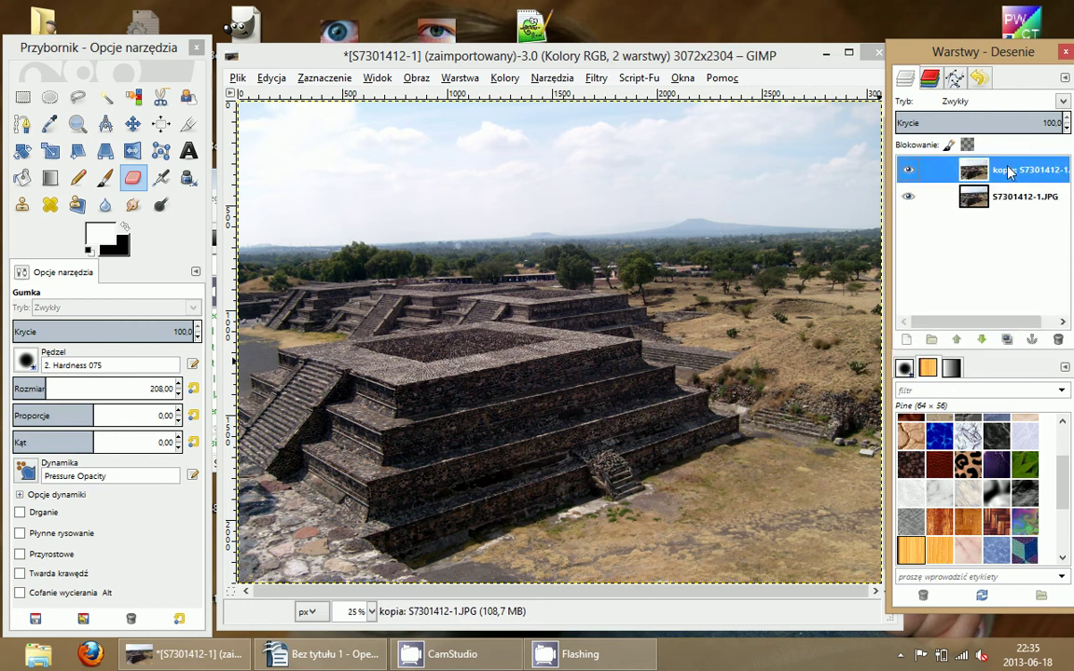
{"action": "left_click", "coordinate": [1013, 199]}
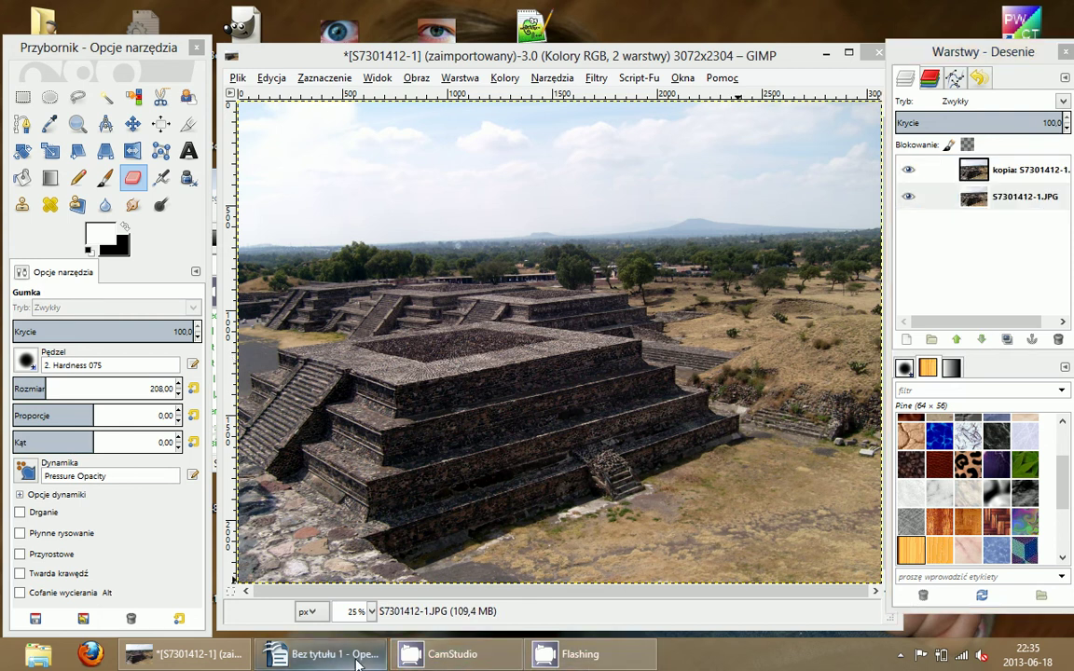
{"action": "left_click", "coordinate": [322, 654]}
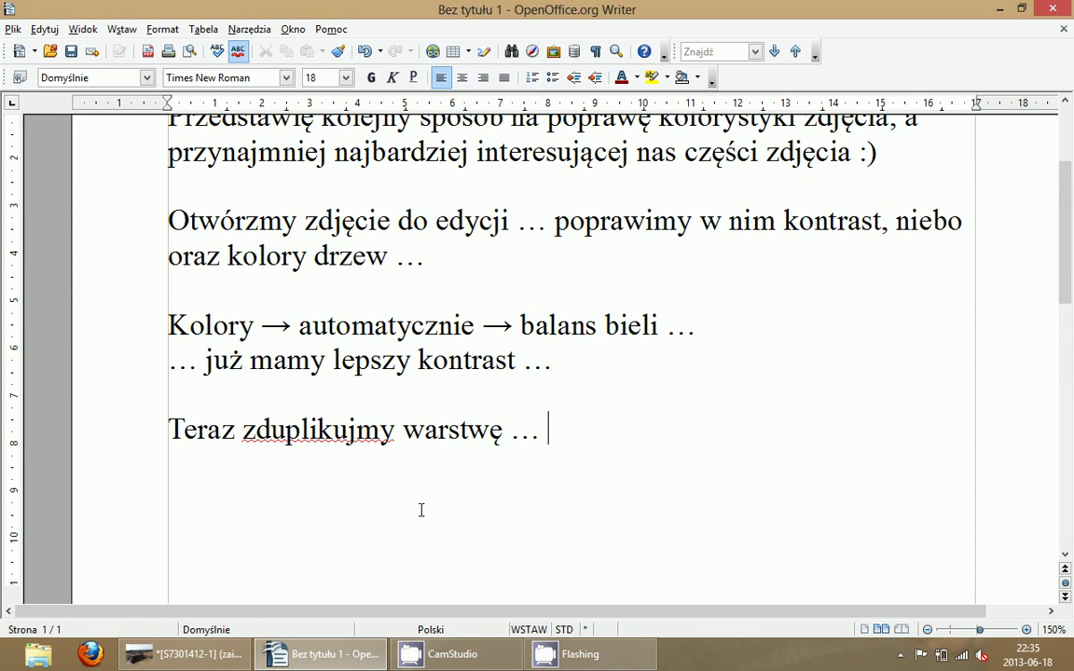
- Type 'wyłączmy widoczność warstwy na górze ...' and hide the top 'kopia' layer in GIMP
{"action": "type", "text": "wyłącz"}
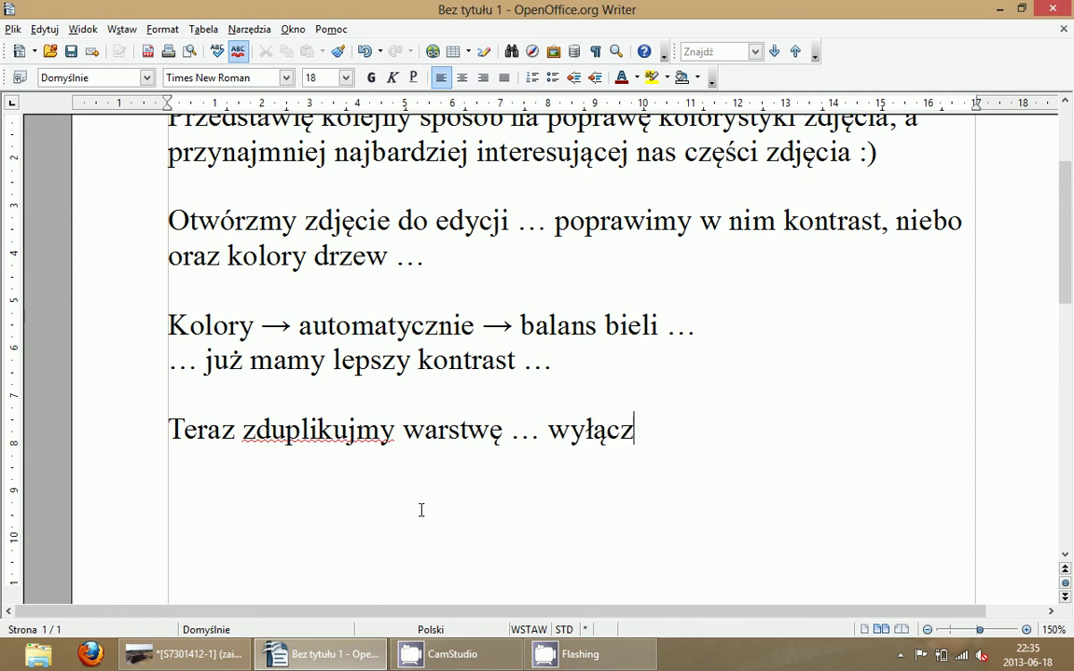
{"action": "type", "text": "my widoczn"}
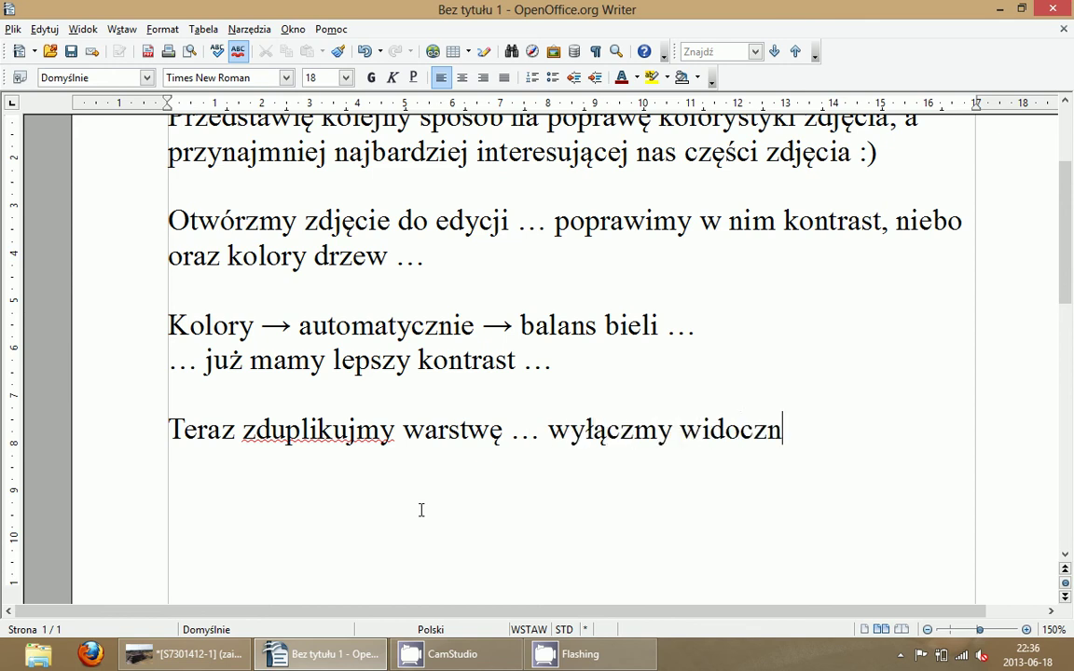
{"action": "type", "text": "ość warst"}
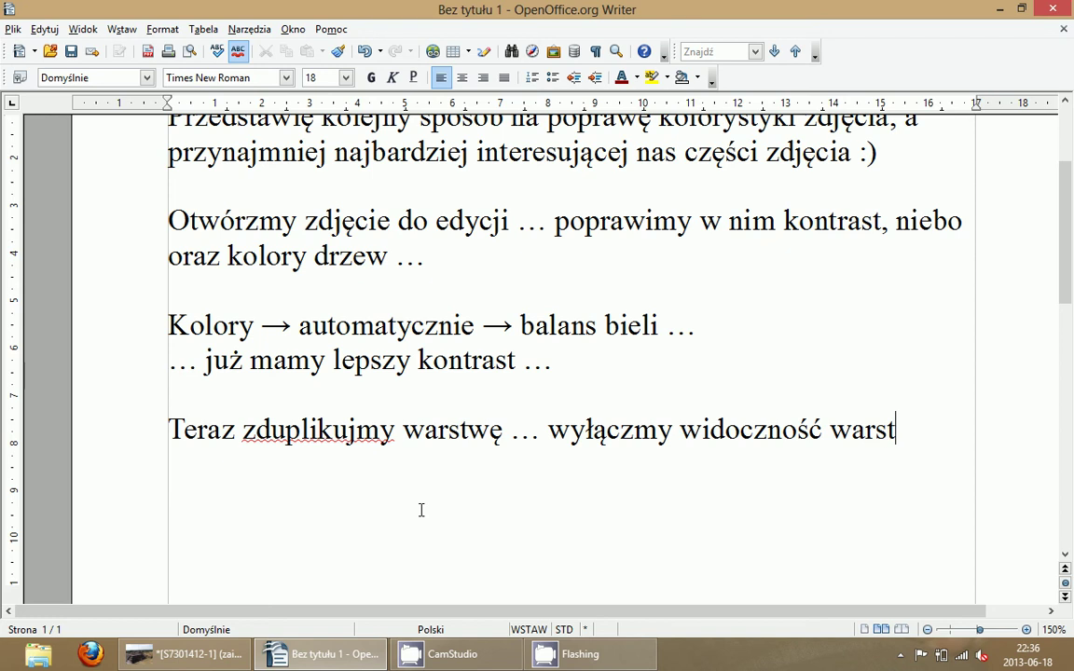
{"action": "type", "text": "wy na gó"}
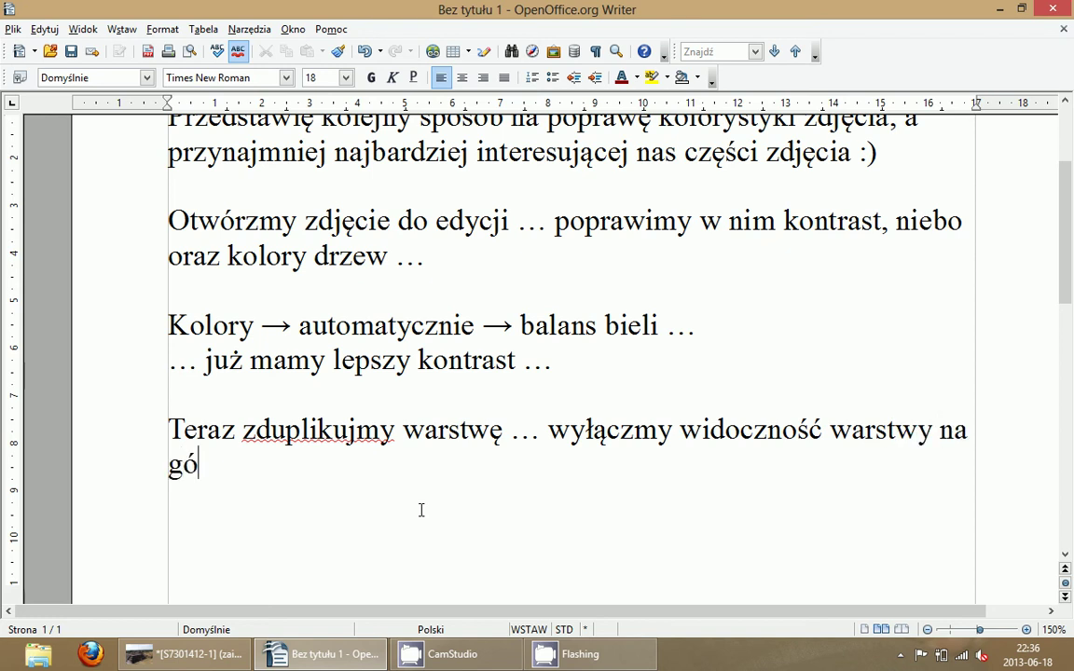
{"action": "type", "text": "rze .."}
{"action": "type", "text": "."}
{"action": "left_click", "coordinate": [235, 658]}
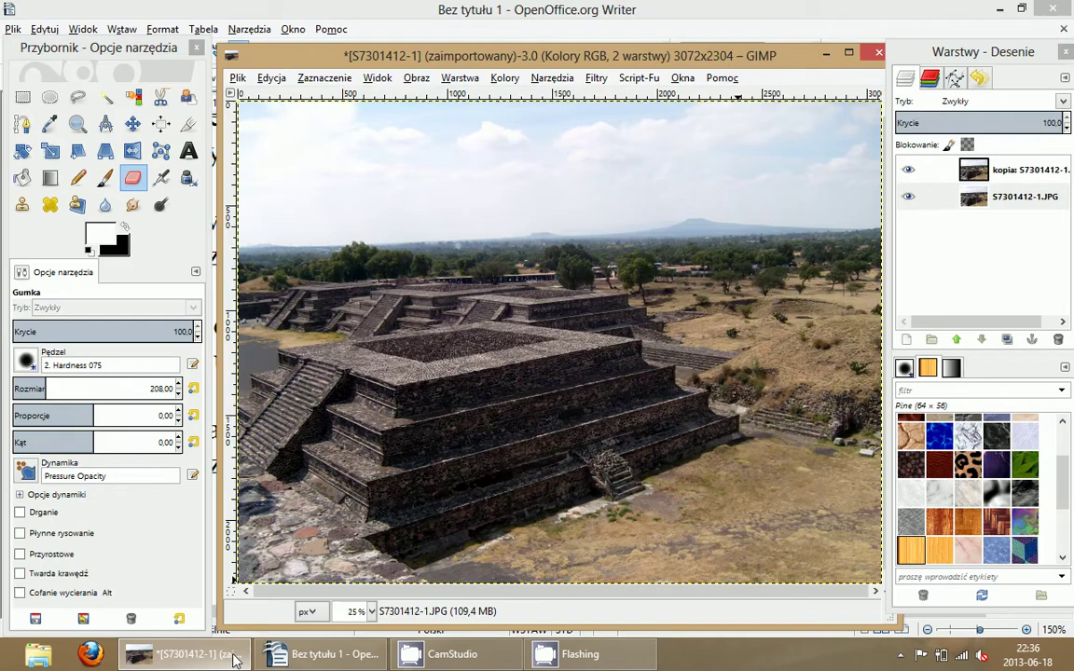
{"action": "left_click", "coordinate": [909, 172]}
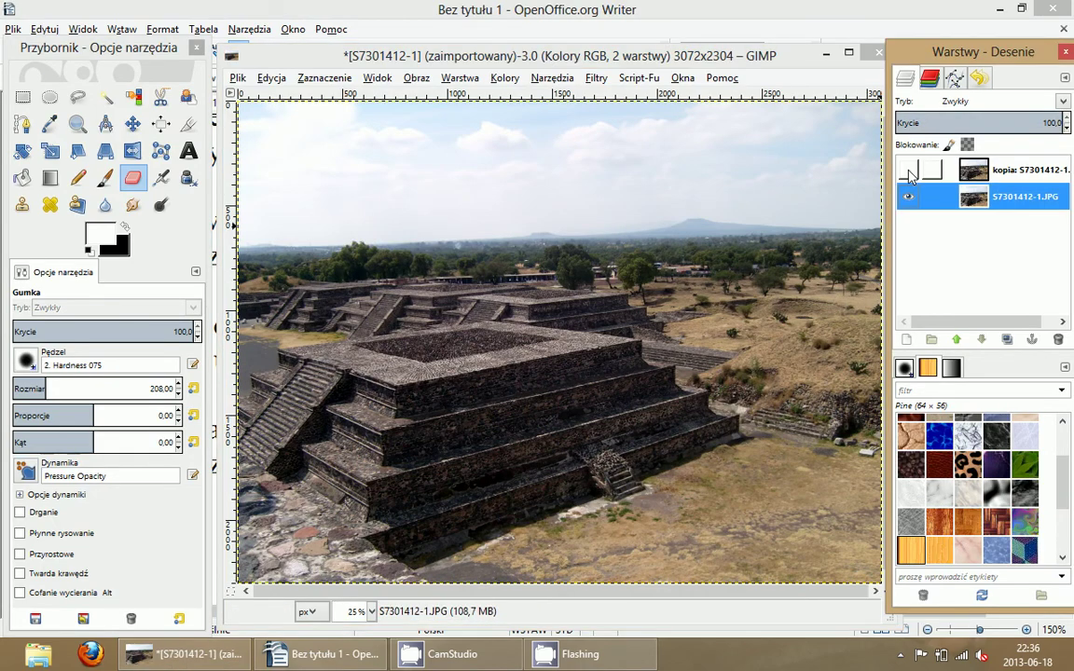
{"action": "key", "text": "alt+Tab"}
- Type 'Kolory -> automatycznie -> uwydatnienie koloru..' on the new line
{"action": "type", "text": "K"}
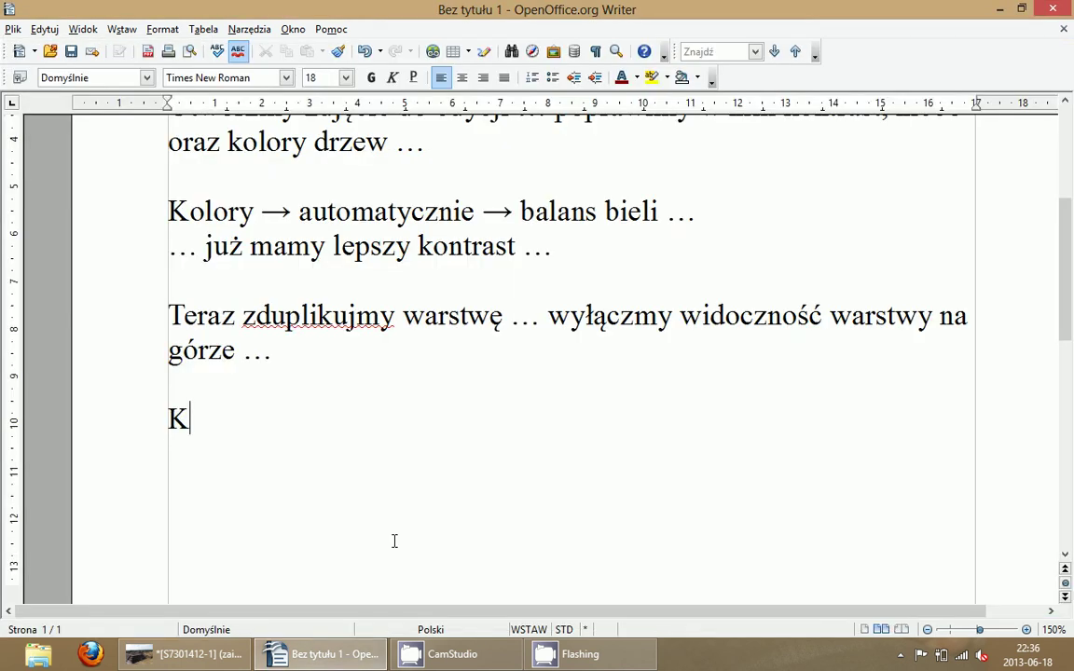
{"action": "type", "text": "olory ->"}
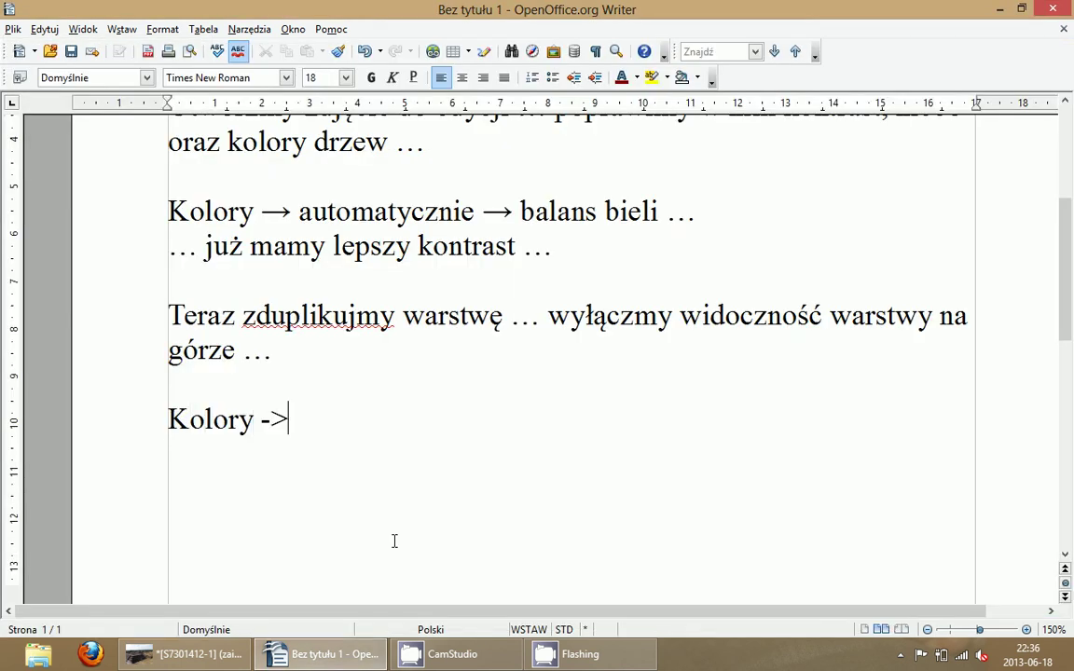
{"action": "key", "text": "BackSpace"}
{"action": "key", "text": "BackSpace"}
{"action": "type", "text": "→ automatyc"}
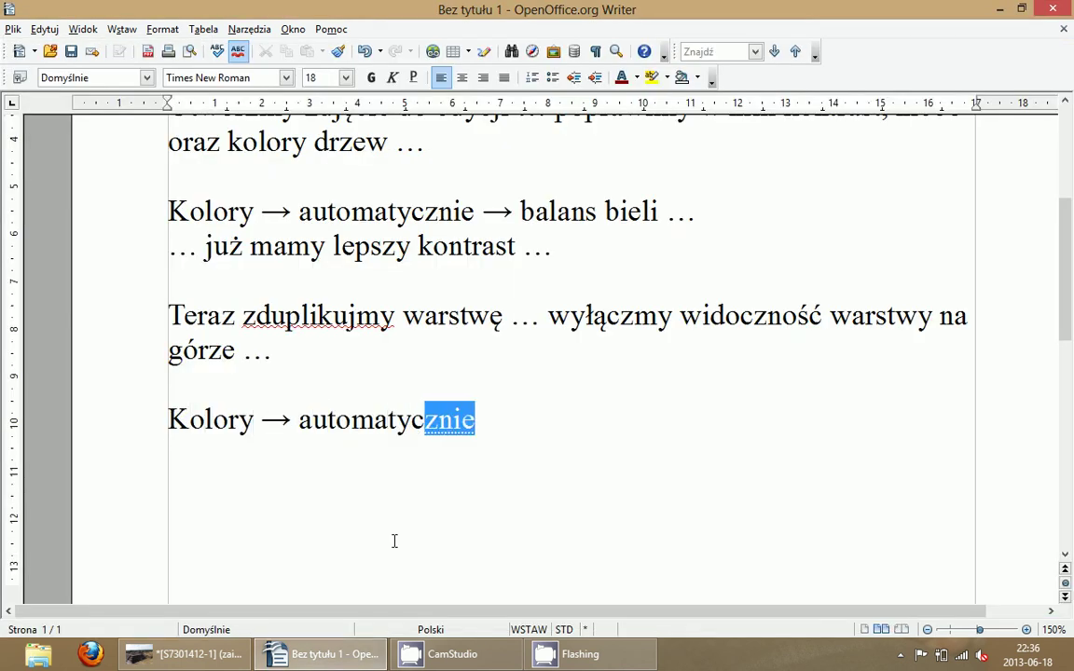
{"action": "type", "text": "znie ->"}
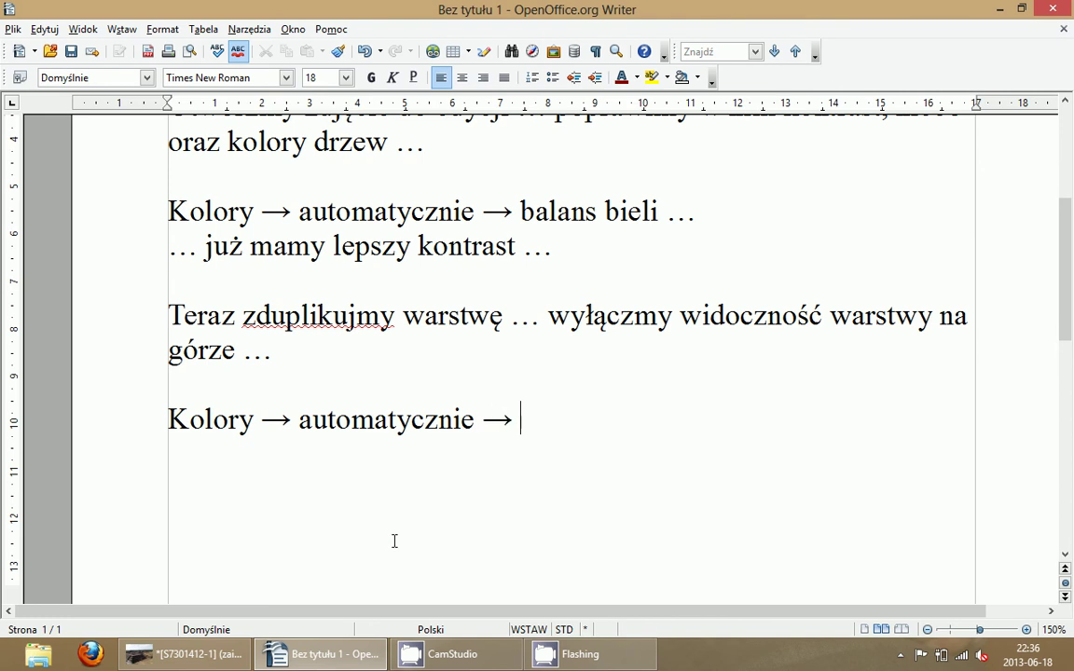
{"action": "type", "text": " uwydatn"}
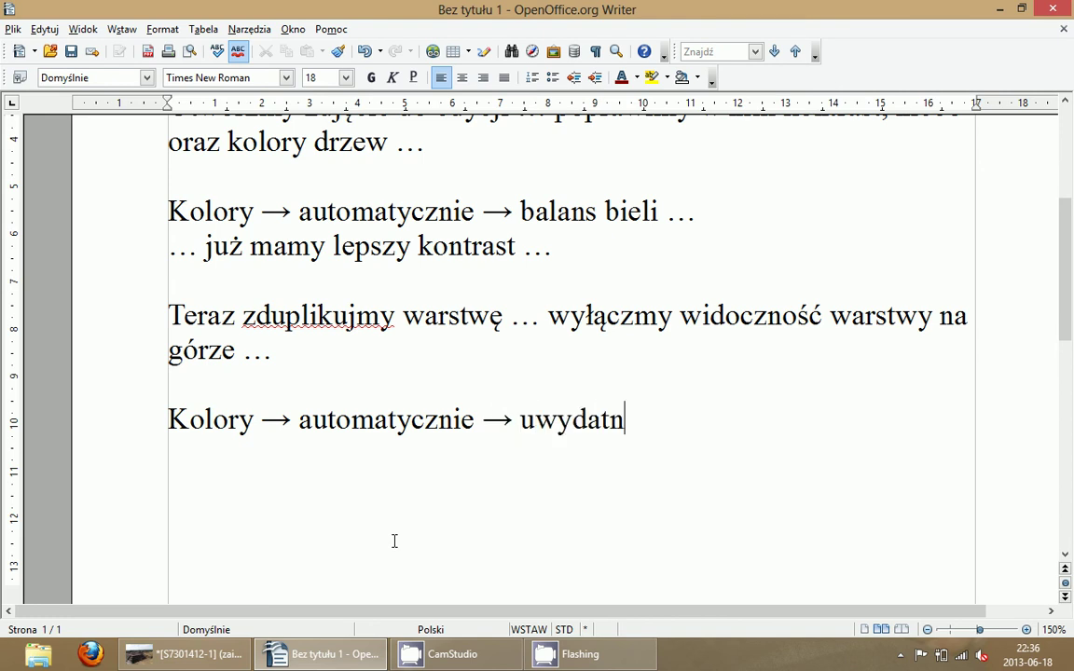
{"action": "type", "text": "ienie kolo"}
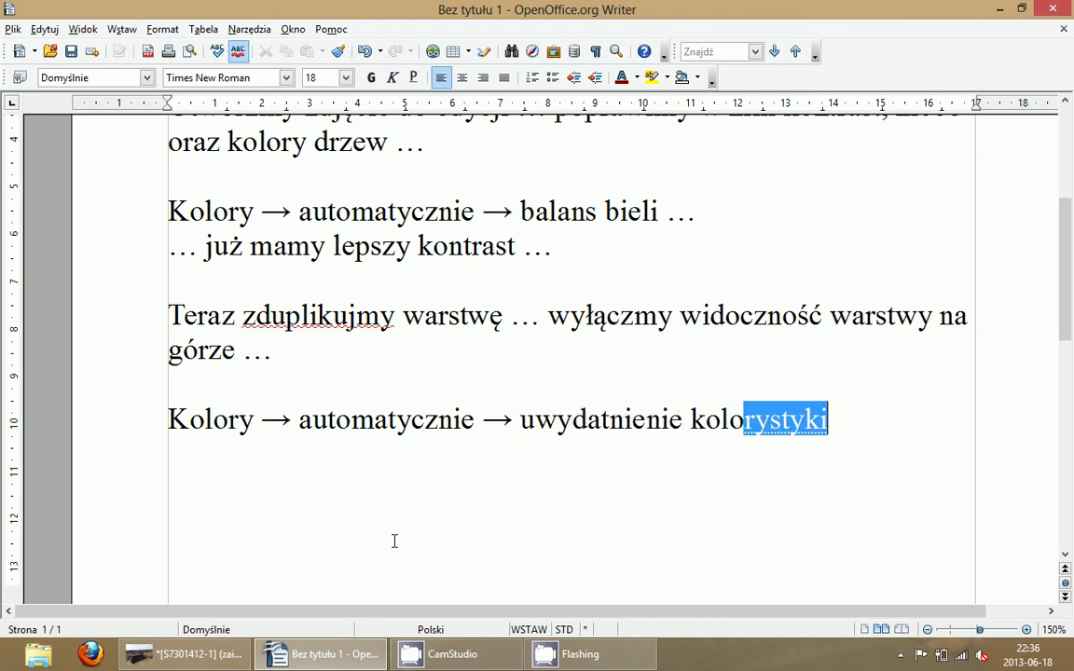
{"action": "type", "text": "ru ..."}
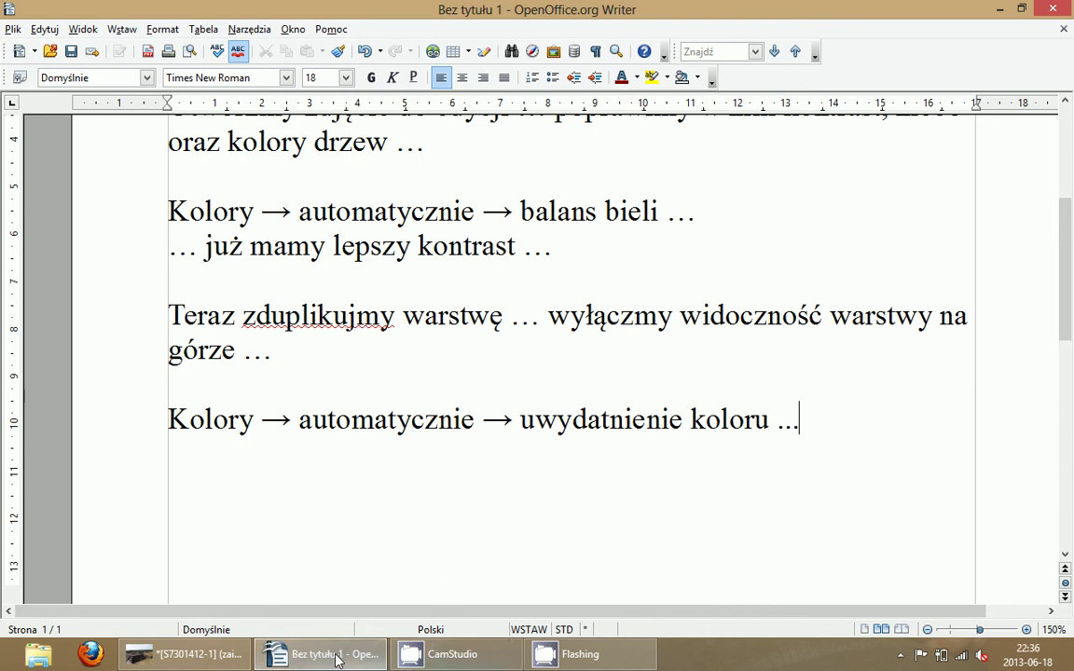
- Apply Kolory > Automatyczne > Uwydatnianie koloru to the photo layer in GIMP, then return to Writer
{"action": "left_click", "coordinate": [248, 651]}
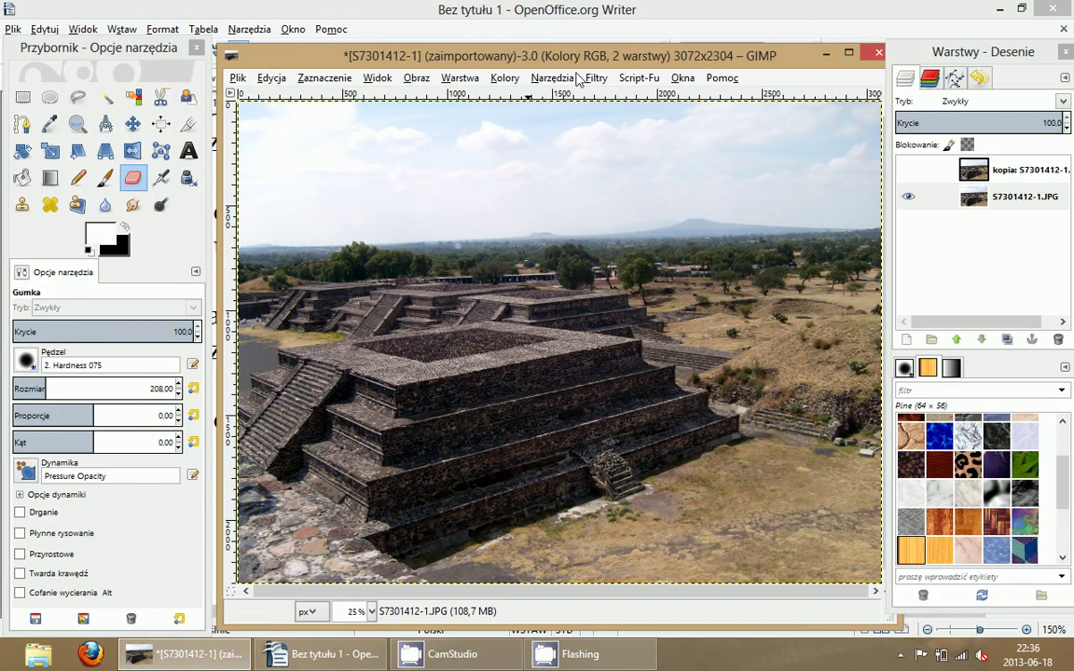
{"action": "left_click", "coordinate": [506, 80]}
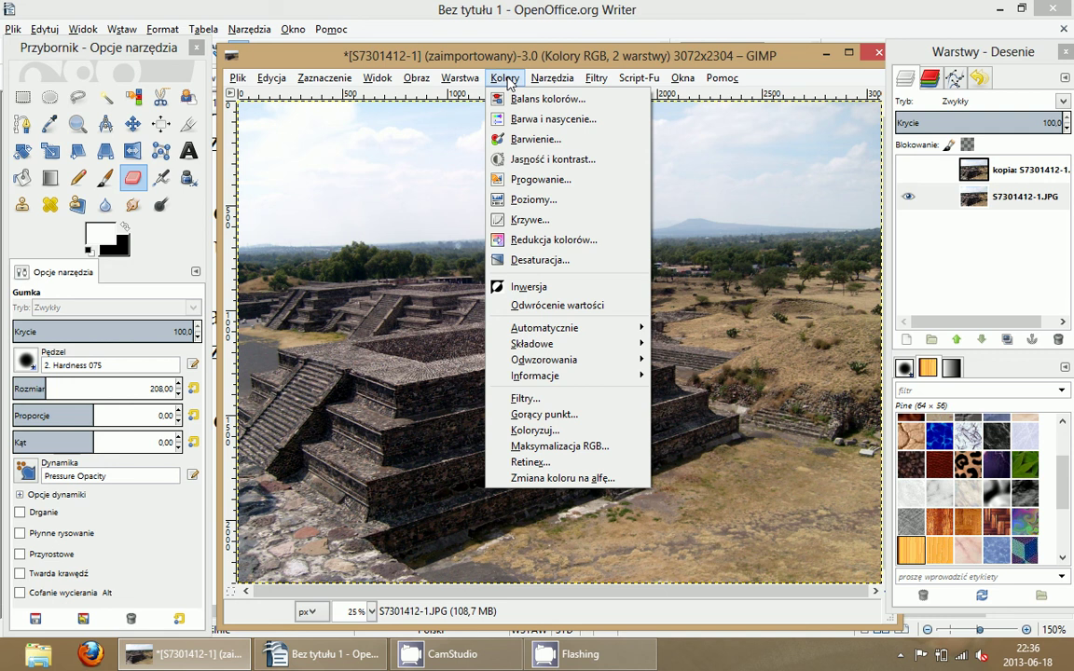
{"action": "mouse_move", "coordinate": [545, 328]}
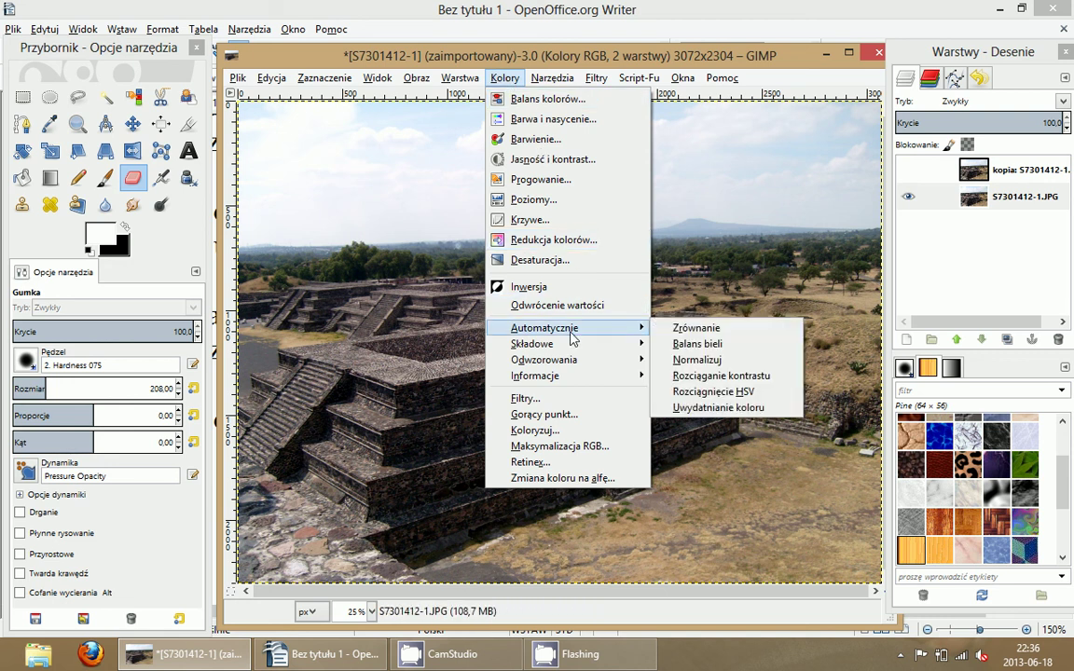
{"action": "left_click", "coordinate": [705, 410]}
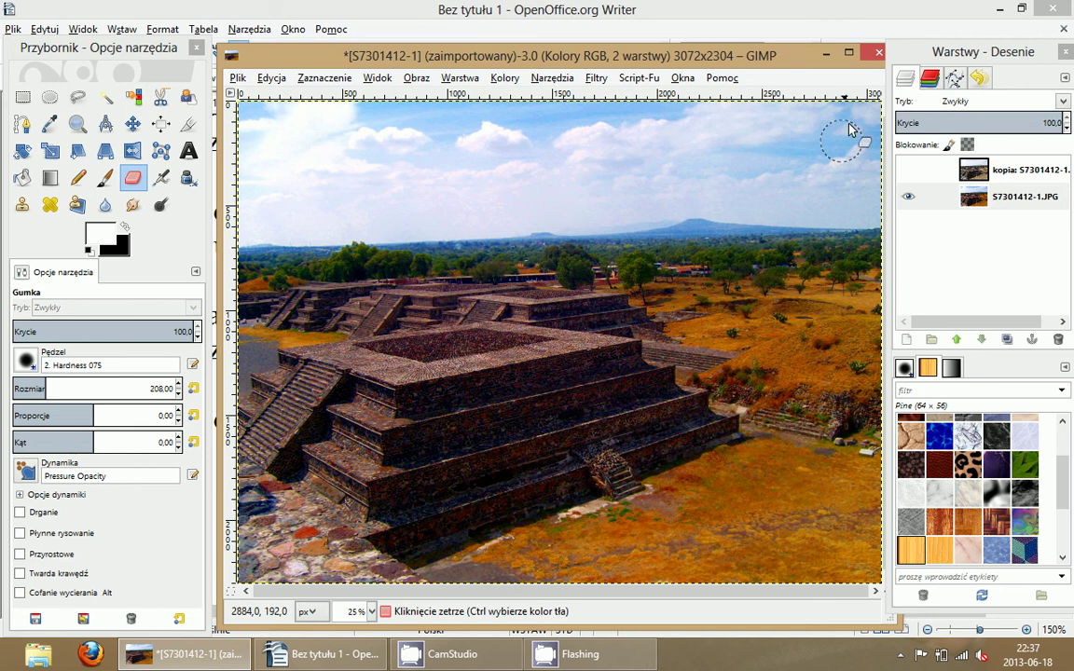
{"action": "left_click", "coordinate": [834, 19]}
- Add the line 'Zdjęcie jest ładne, ale chcemy pokolorować niebo i drzewa :)'
{"action": "key", "text": "Return"}
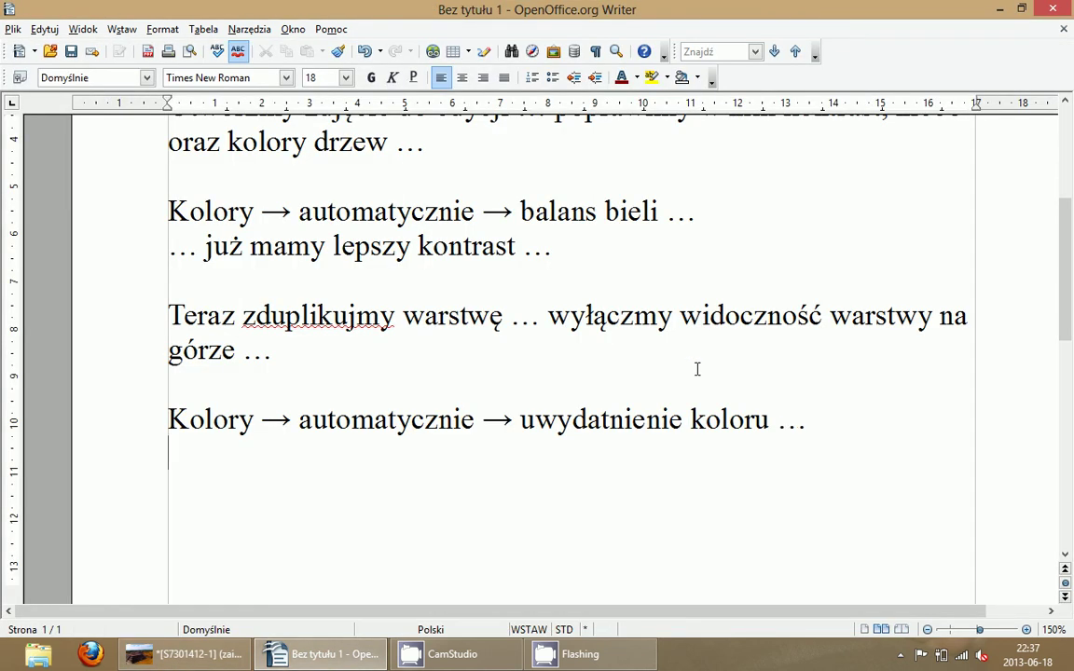
{"action": "type", "text": "Zdj"}
{"action": "type", "text": "ęcie jest "}
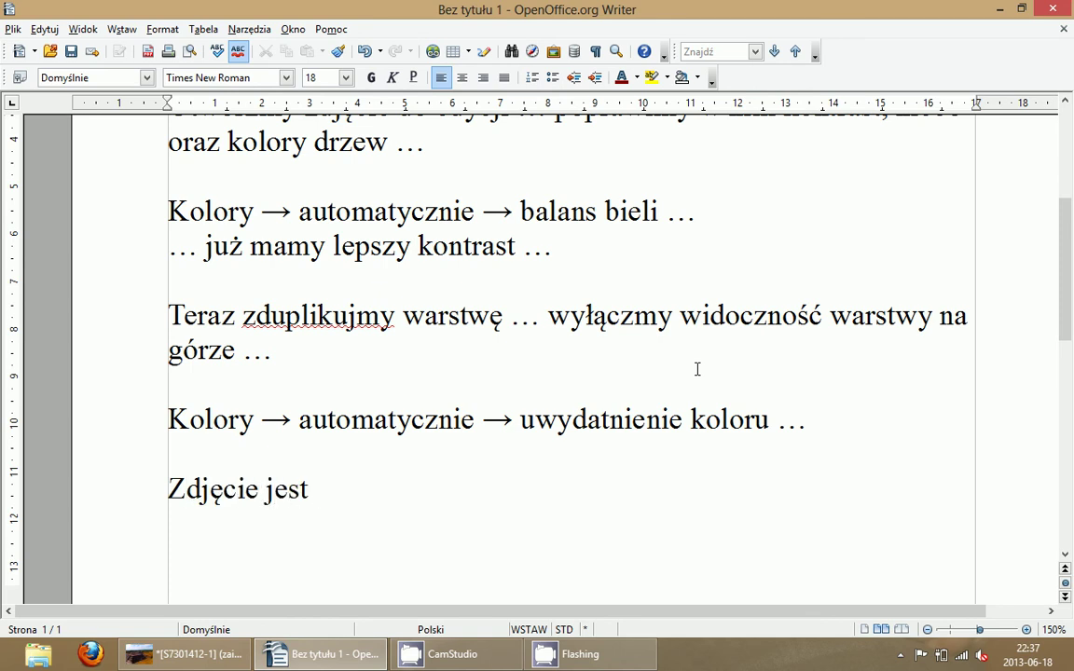
{"action": "type", "text": "ładne, a"}
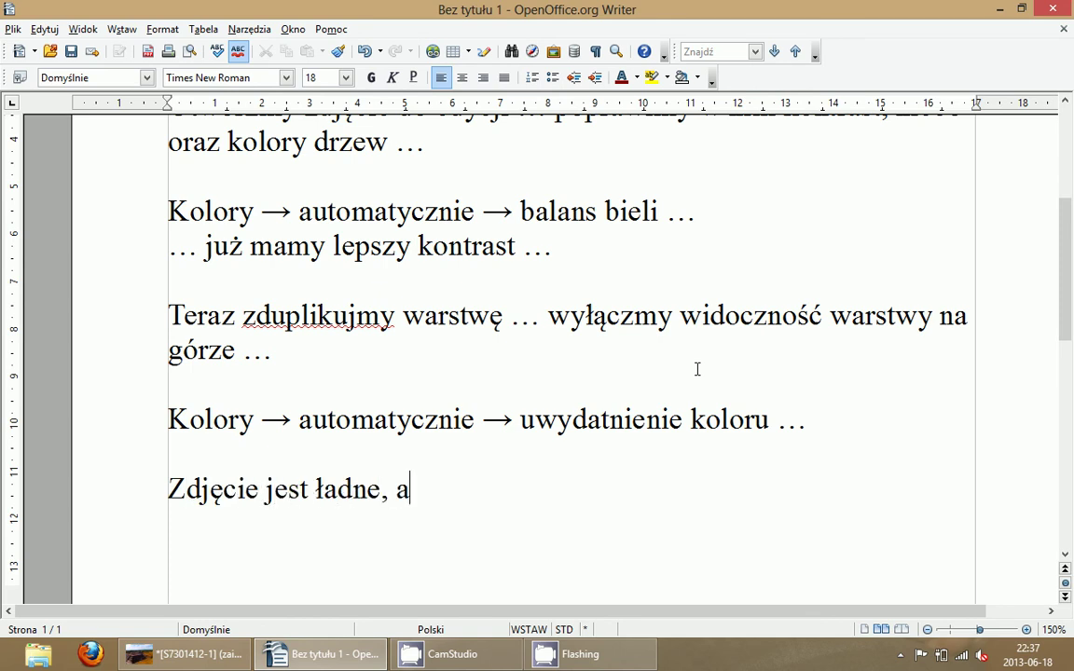
{"action": "type", "text": "le chcemy"}
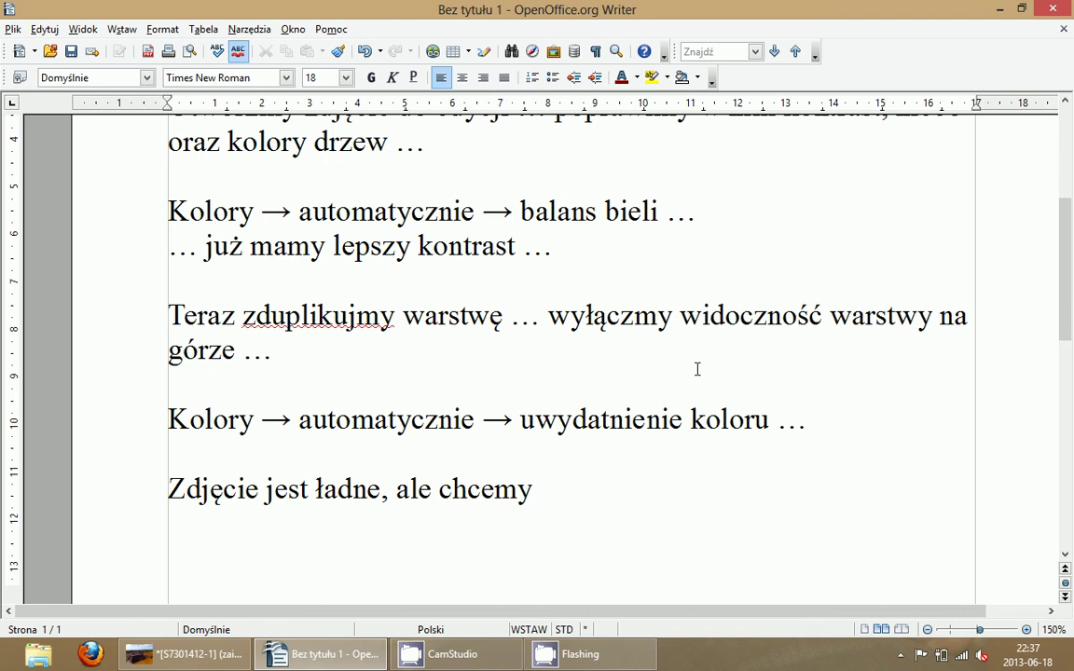
{"action": "type", "text": " pokolo"}
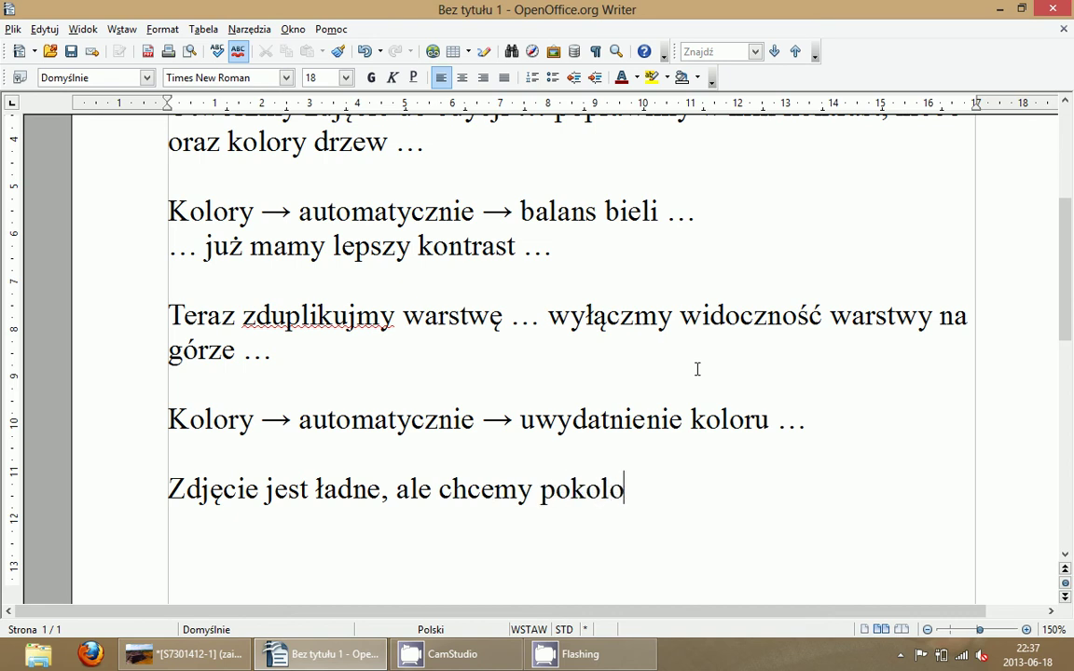
{"action": "type", "text": "rować "}
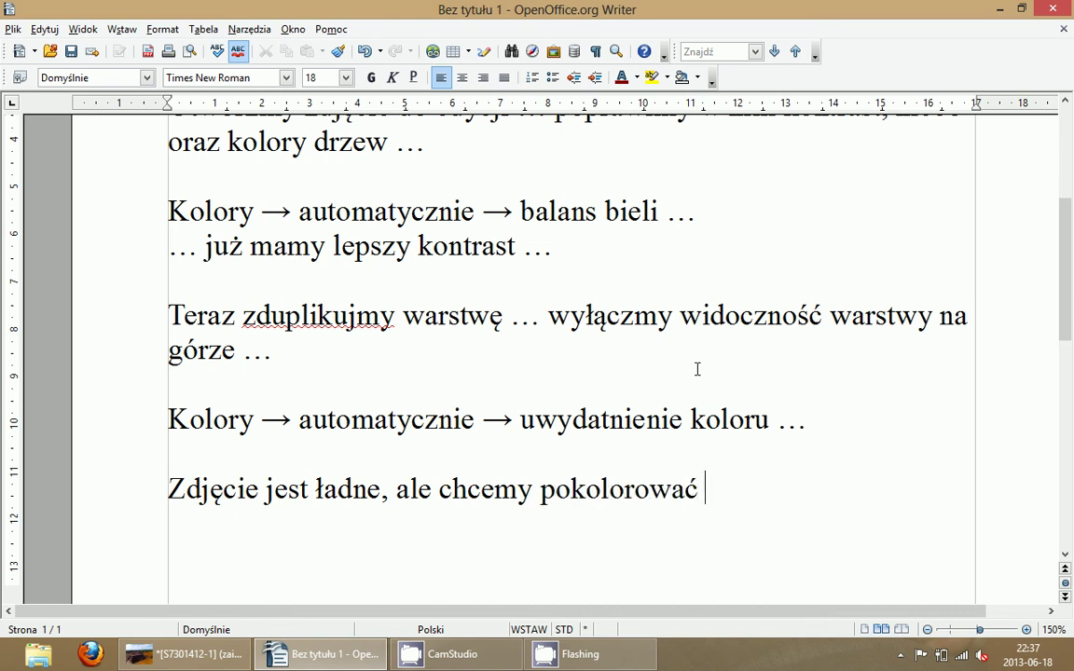
{"action": "type", "text": "niebo i drzew"}
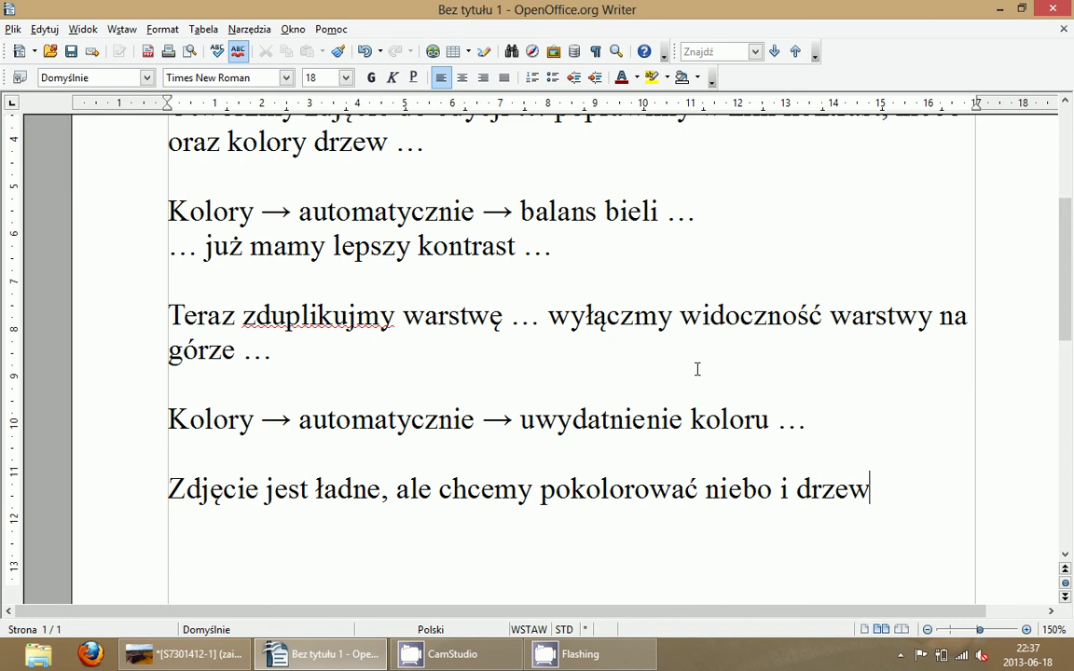
{"action": "type", "text": "a :)"}
- Finish the note 'włączmy widoczność warstwy na górze dodajmy kanał alfa do obu warstw... (prawy klawisz…' and fix 'kanałalfa' to 'kanał alfa'
{"action": "scroll", "coordinate": [702, 280], "scroll_direction": "down", "scroll_amount": 3}
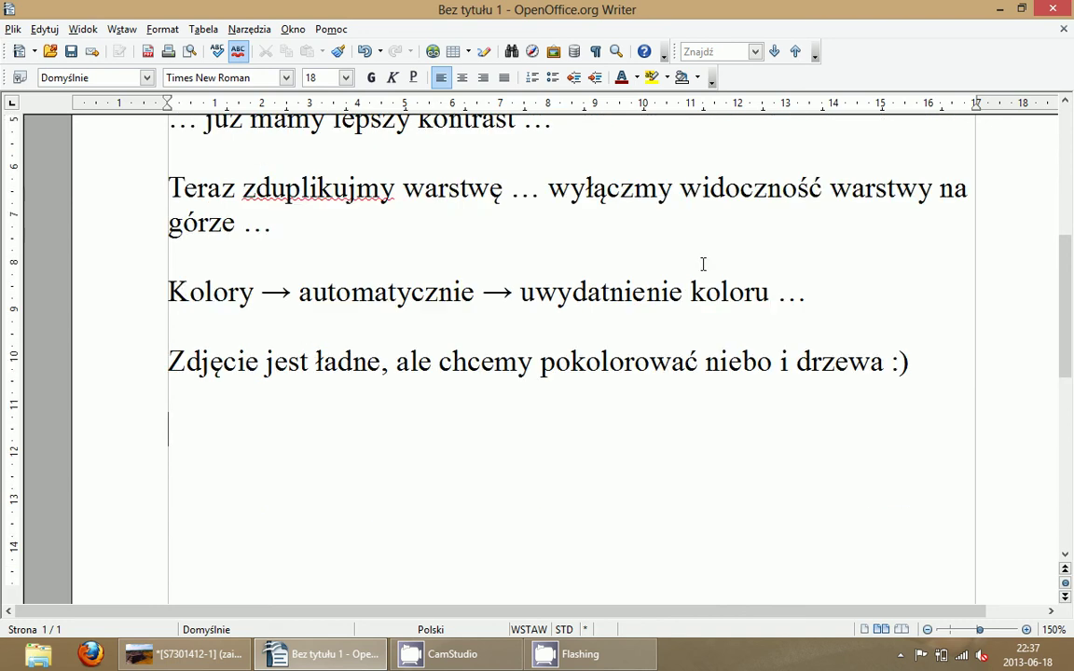
{"action": "scroll", "coordinate": [702, 267], "scroll_direction": "down", "scroll_amount": 2}
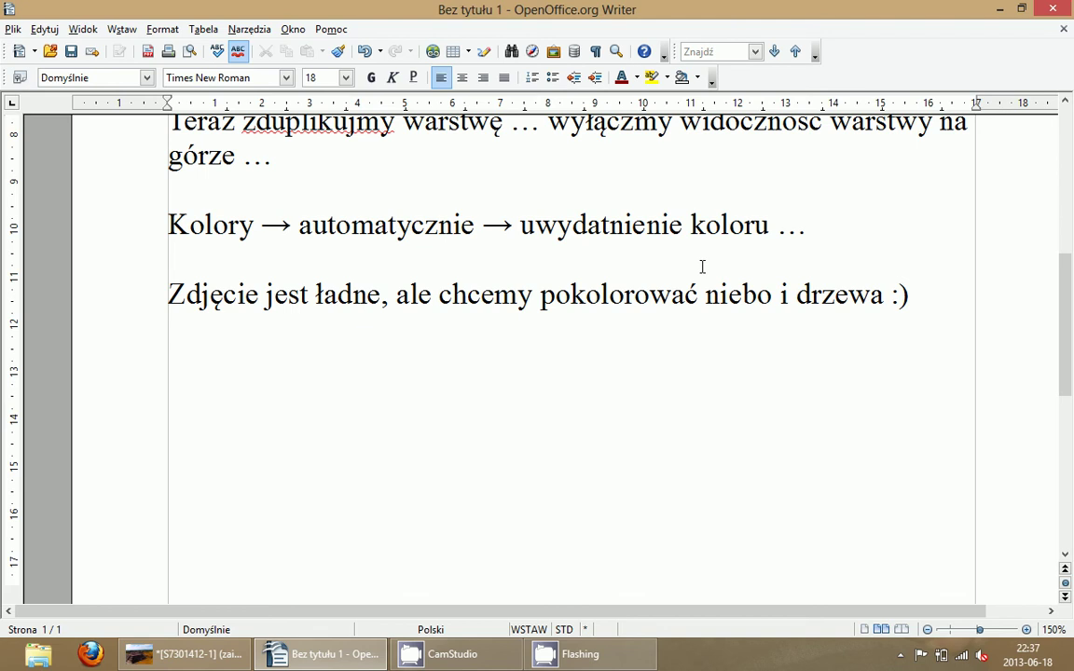
{"action": "type", "text": "wł"}
{"action": "type", "text": "ączmy wi"}
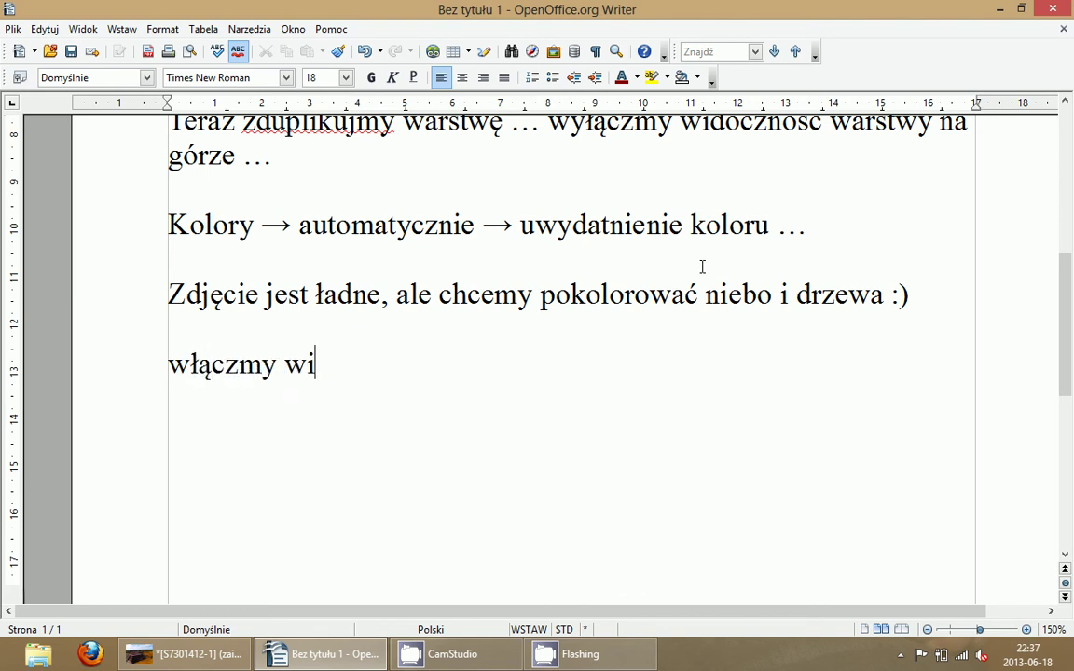
{"action": "type", "text": "doczność w"}
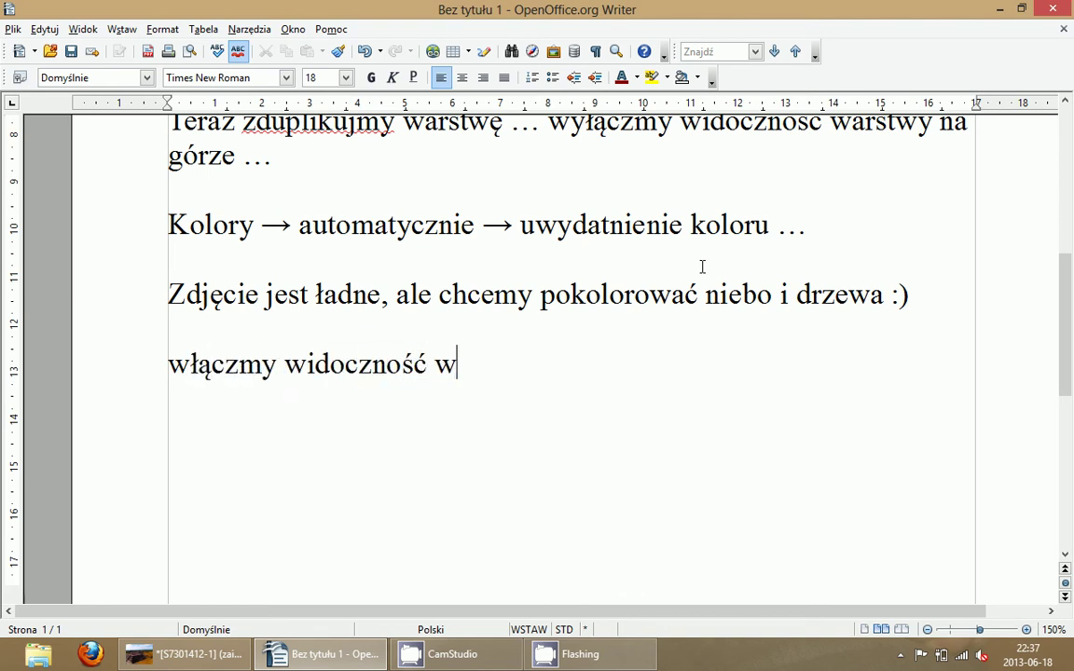
{"action": "type", "text": "arstwy na "}
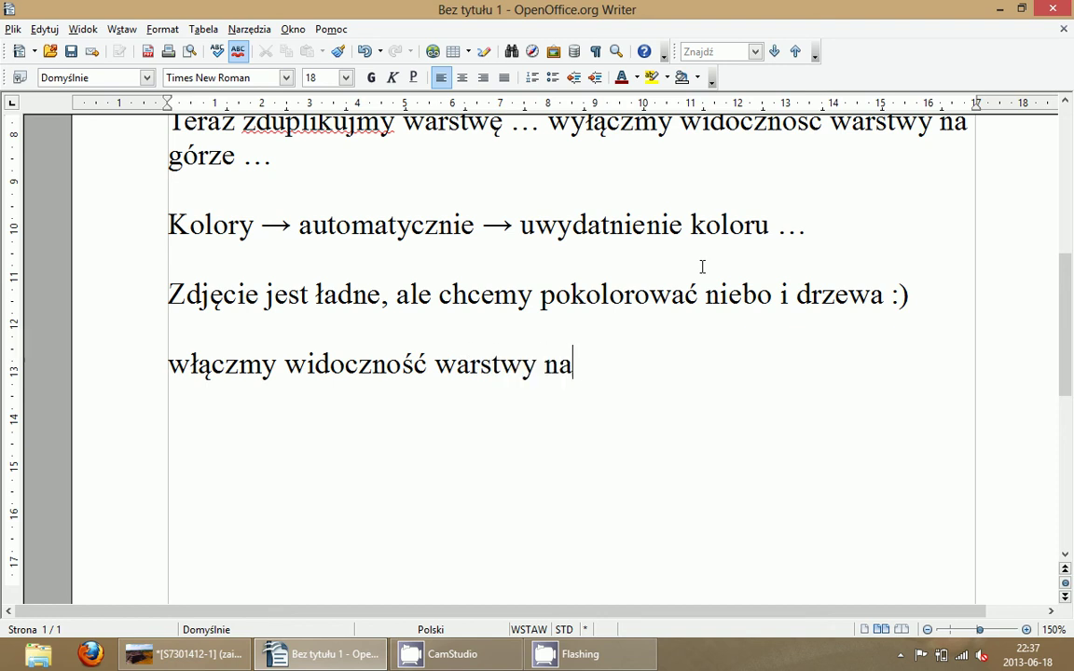
{"action": "type", "text": "górze "}
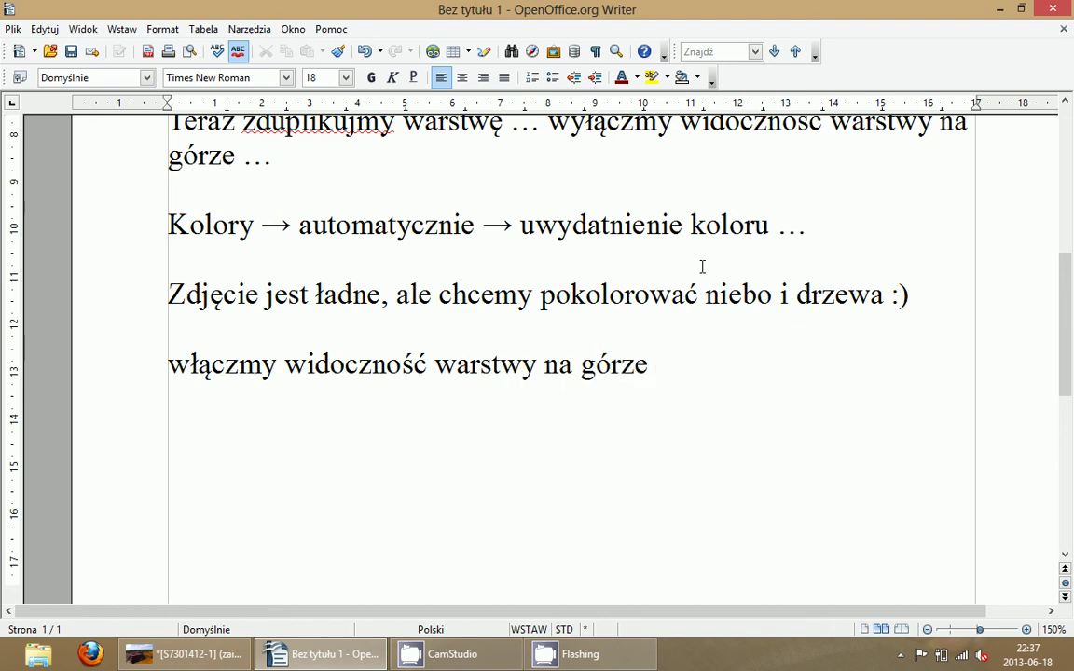
{"action": "type", "text": "i dodajmy "}
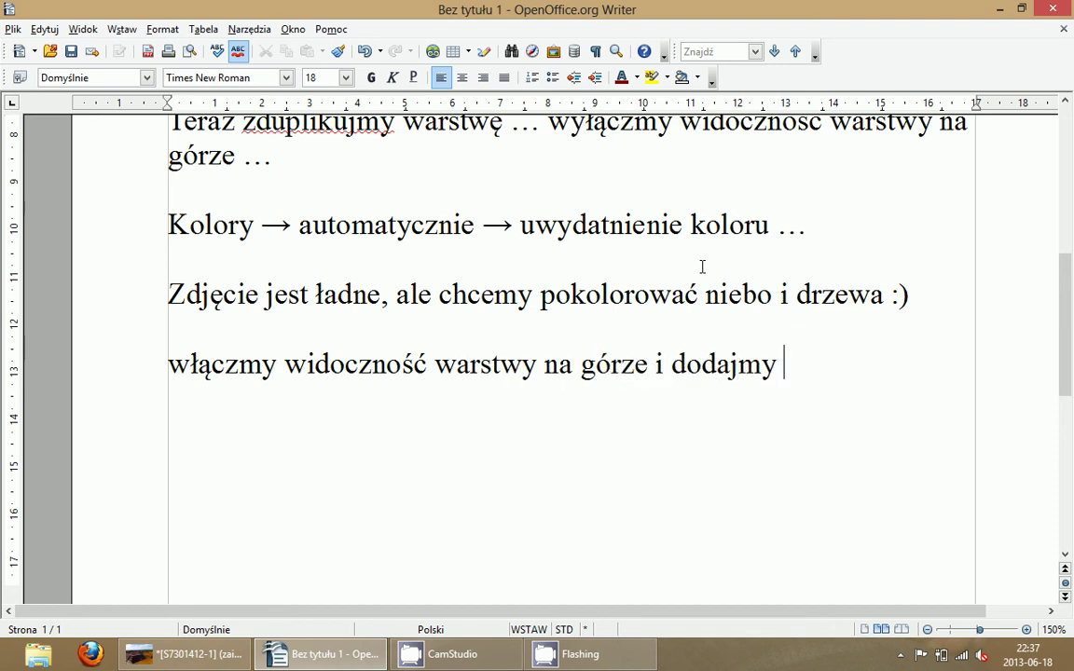
{"action": "type", "text": "kanałalfa"}
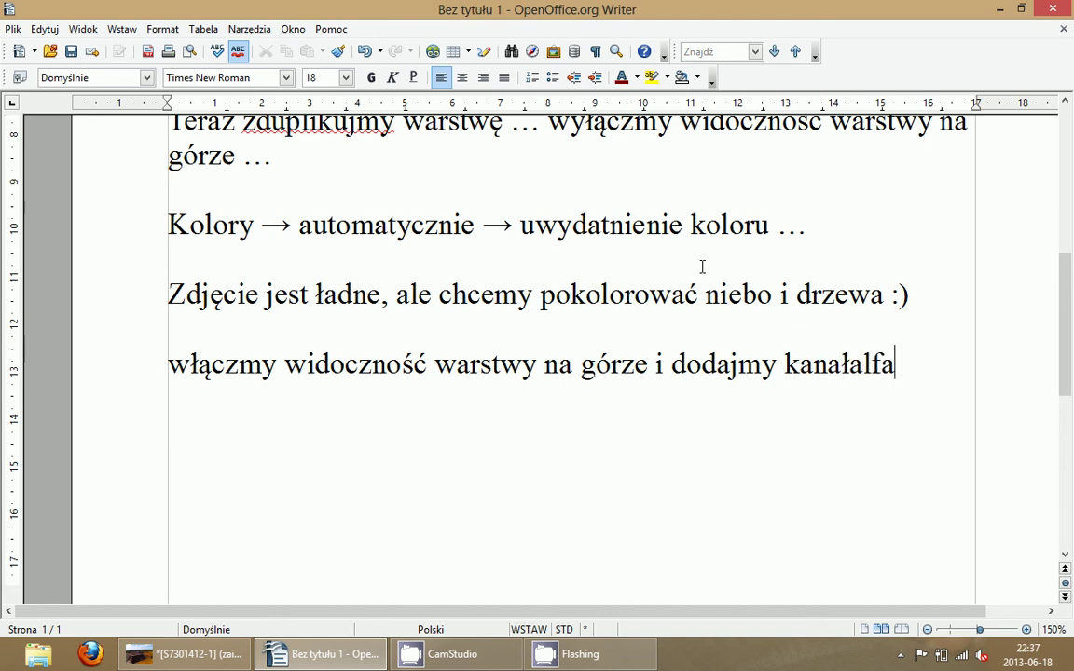
{"action": "type", "text": " do obu war"}
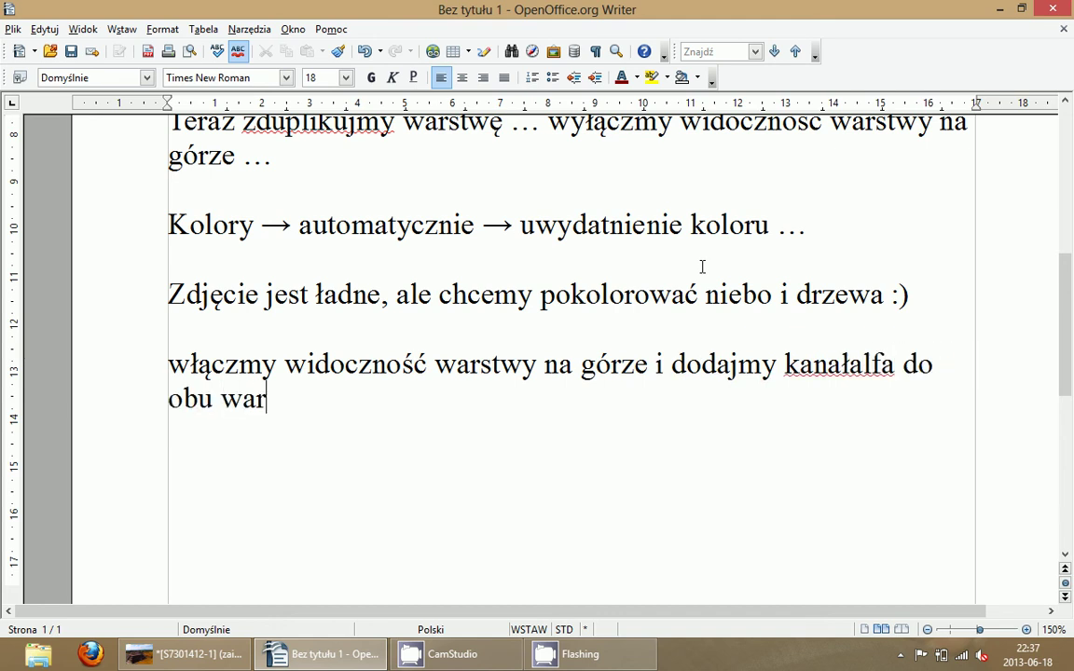
{"action": "type", "text": "stw"}
{"action": "type", "text": "... "}
{"action": "type", "text": "(praw"}
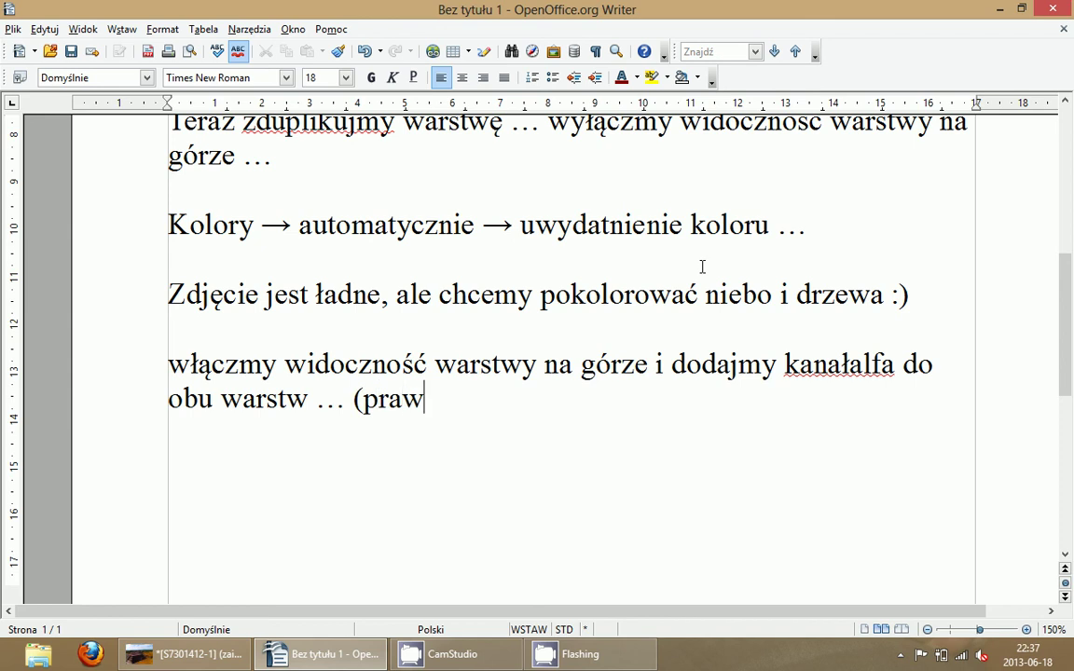
{"action": "type", "text": "y klawisz m"}
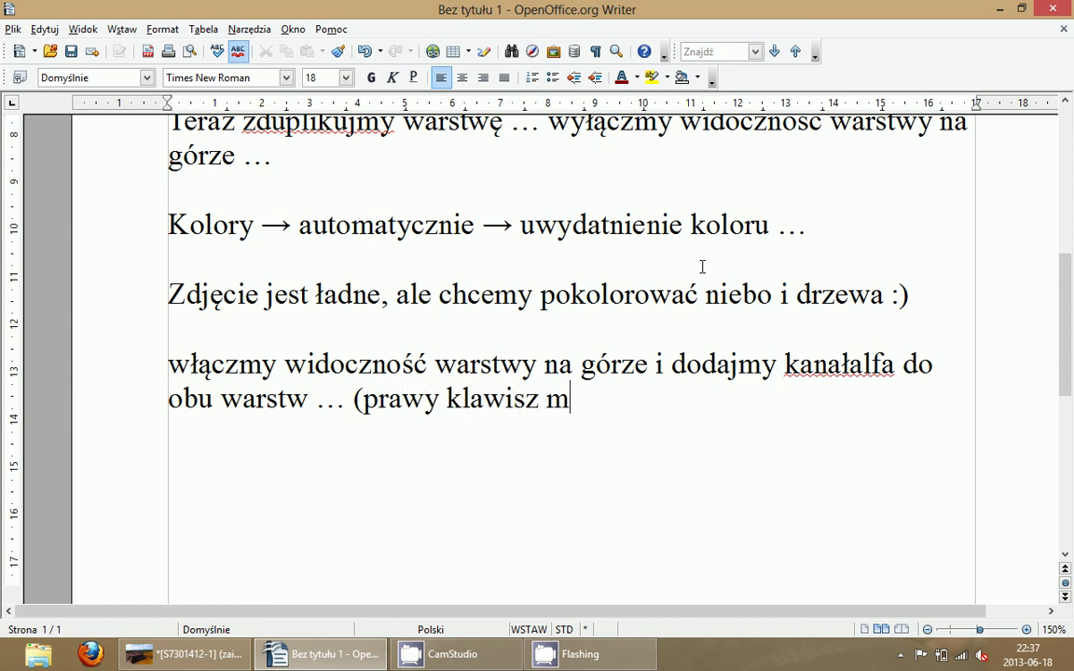
{"action": "type", "text": "yszki na wa"}
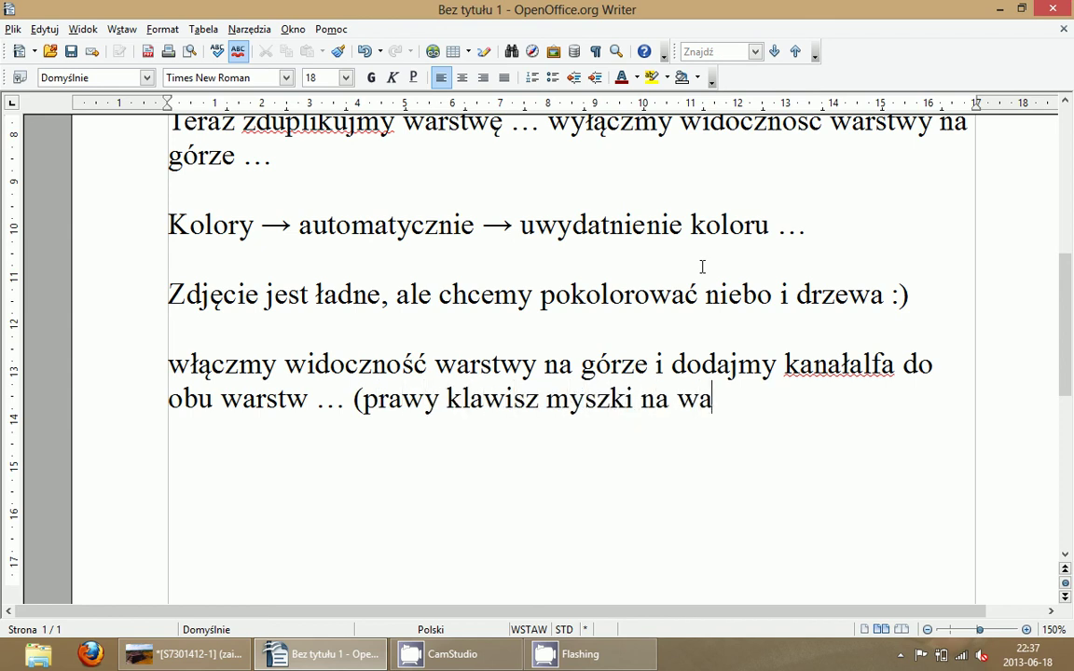
{"action": "type", "text": "rstwach"}
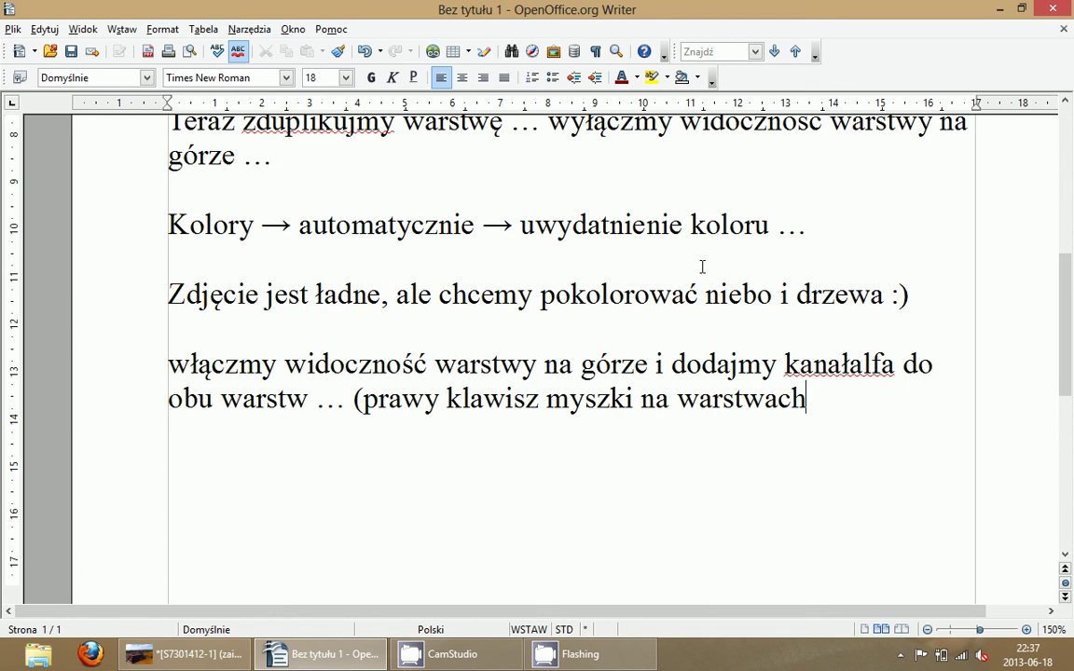
{"action": "type", "text": ")"}
{"action": "left_click", "coordinate": [844, 365]}
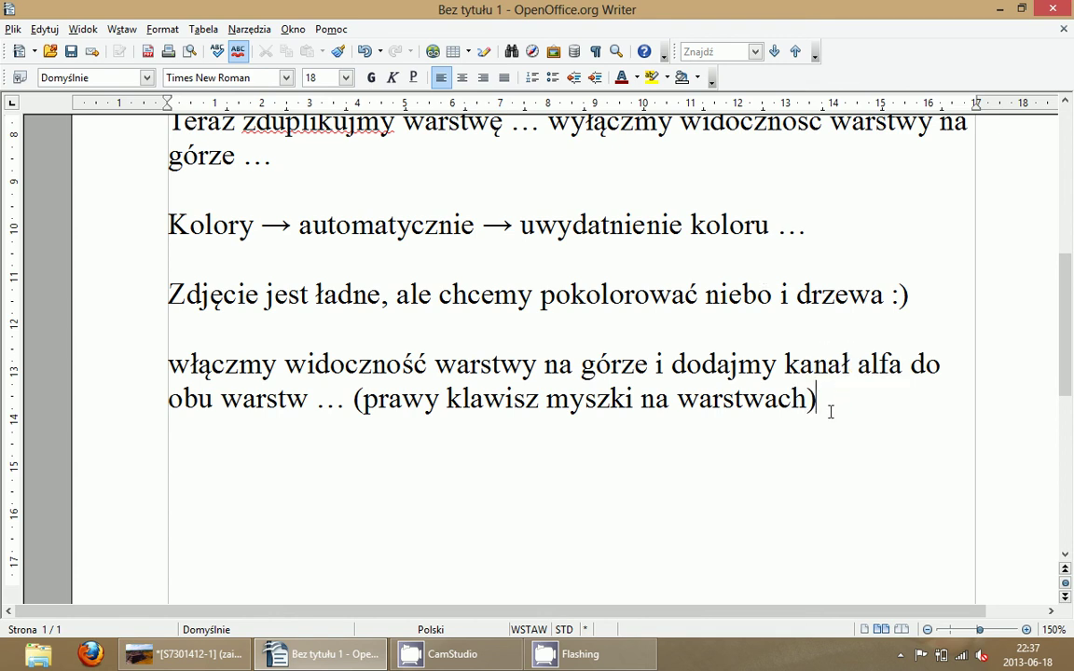
- Add an alpha channel ('Dodaj kanał alfa') to the kopia and S7301412-1.JPG layers in GIMP
{"action": "left_click", "coordinate": [238, 653]}
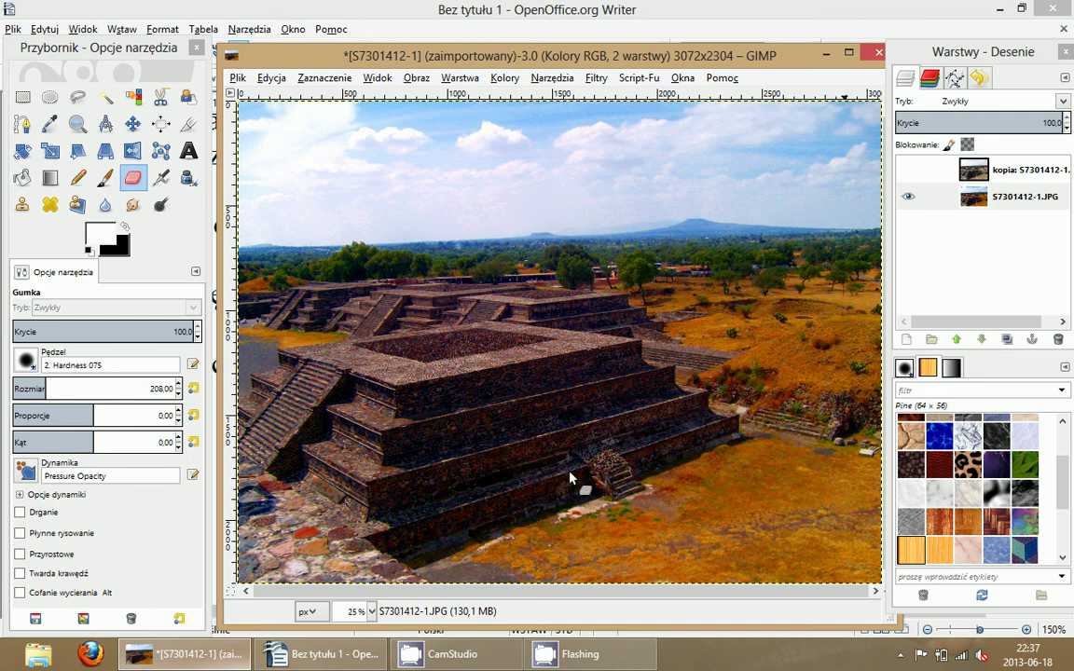
{"action": "right_click", "coordinate": [980, 174]}
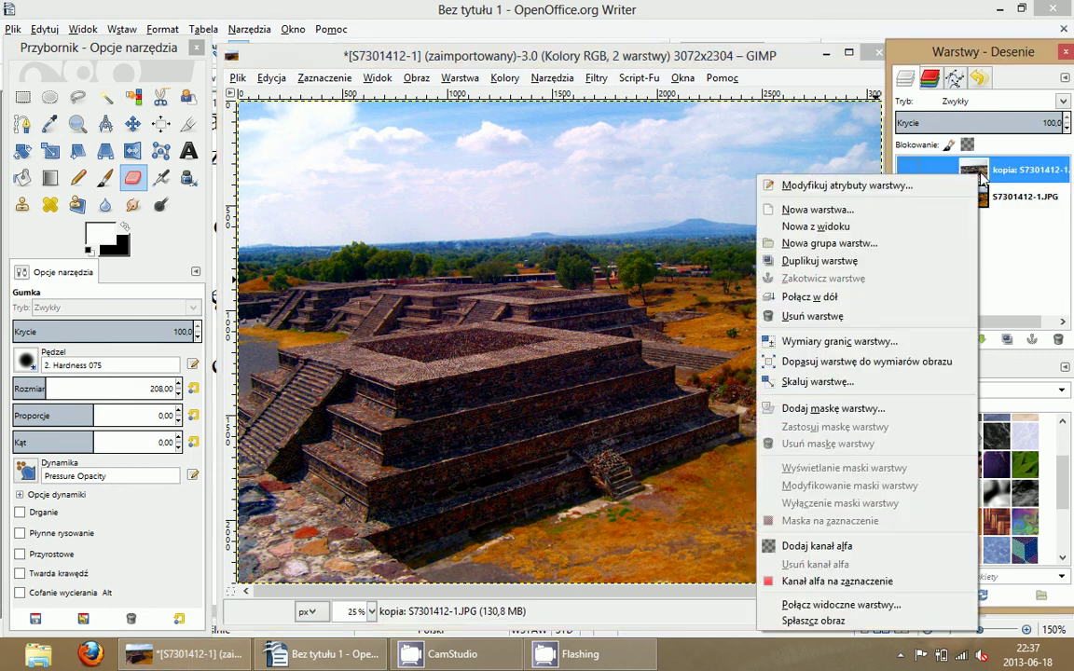
{"action": "left_click", "coordinate": [872, 551]}
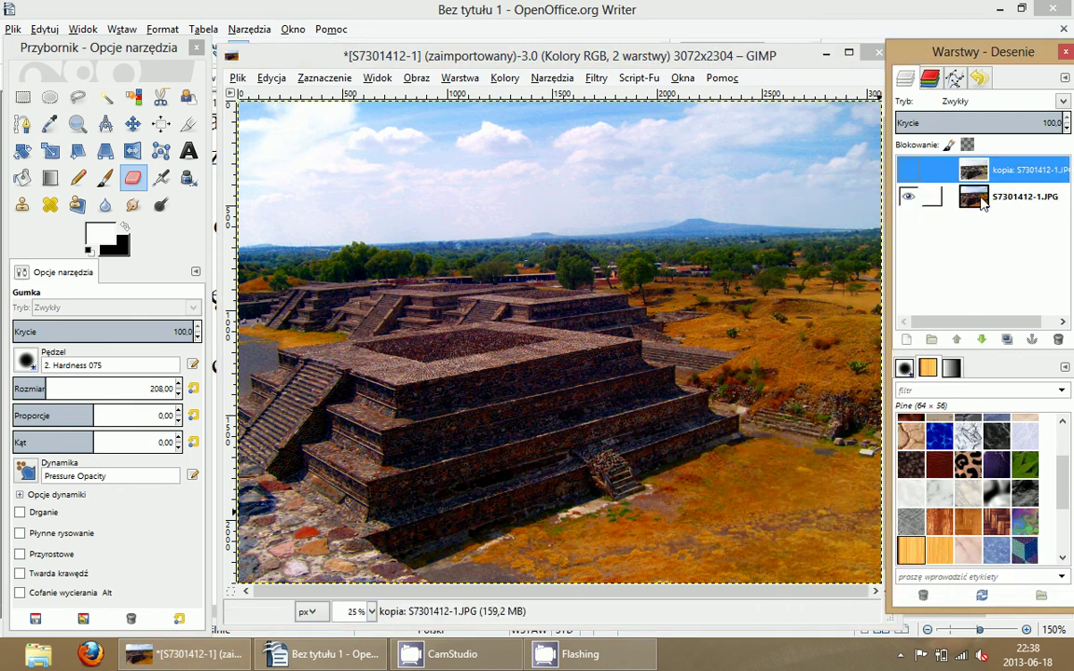
{"action": "left_click", "coordinate": [983, 199]}
{"action": "right_click", "coordinate": [983, 203]}
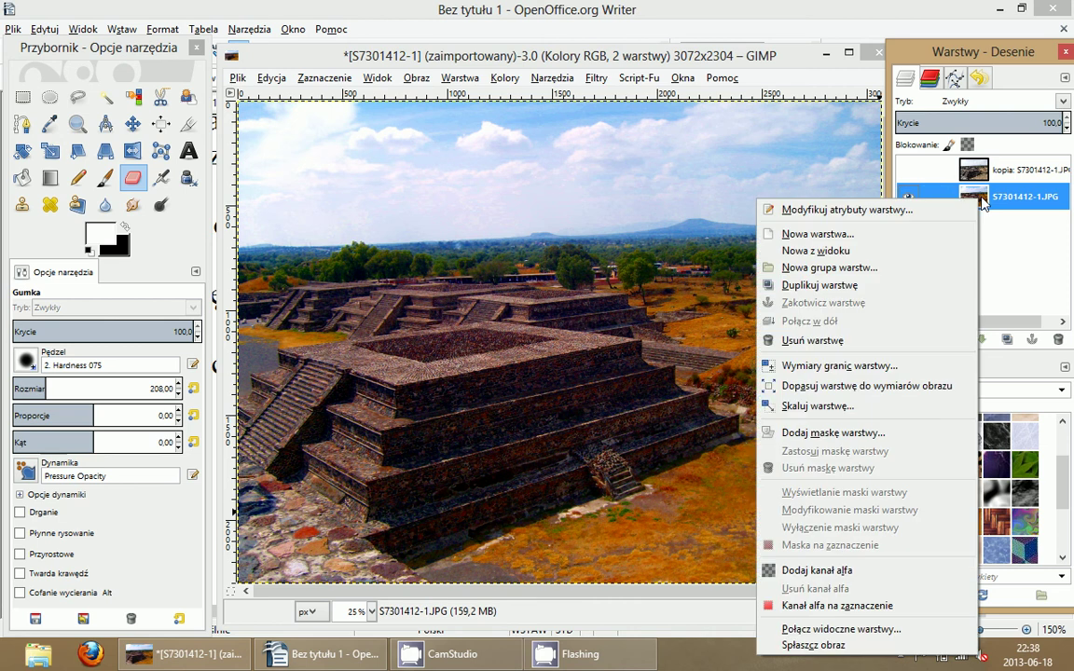
{"action": "left_click", "coordinate": [857, 576]}
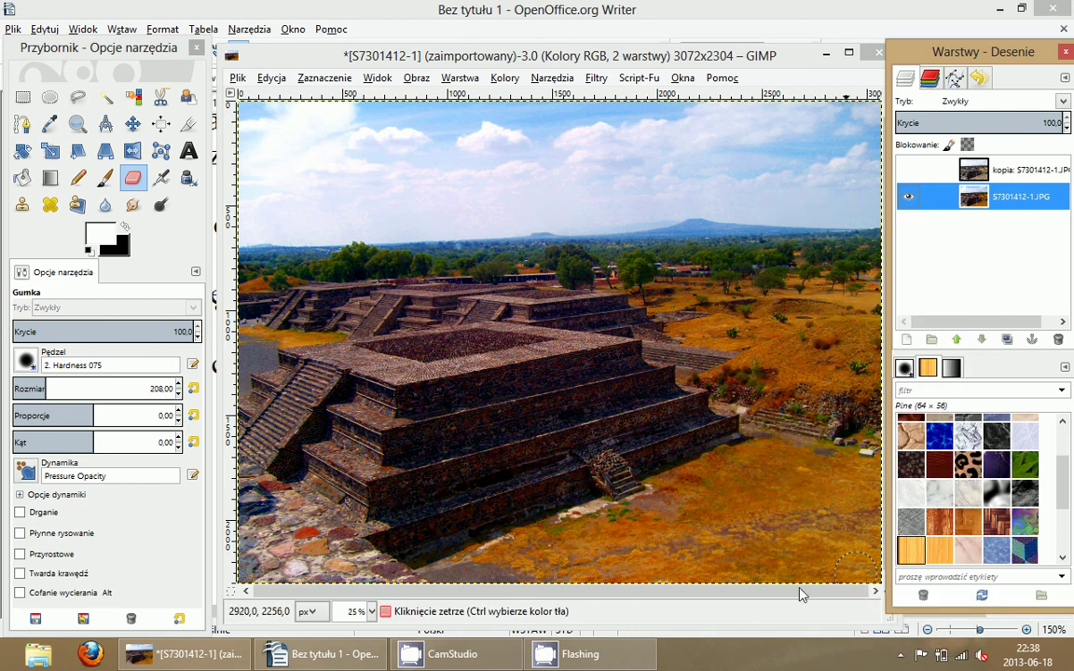
{"action": "left_click", "coordinate": [378, 653]}
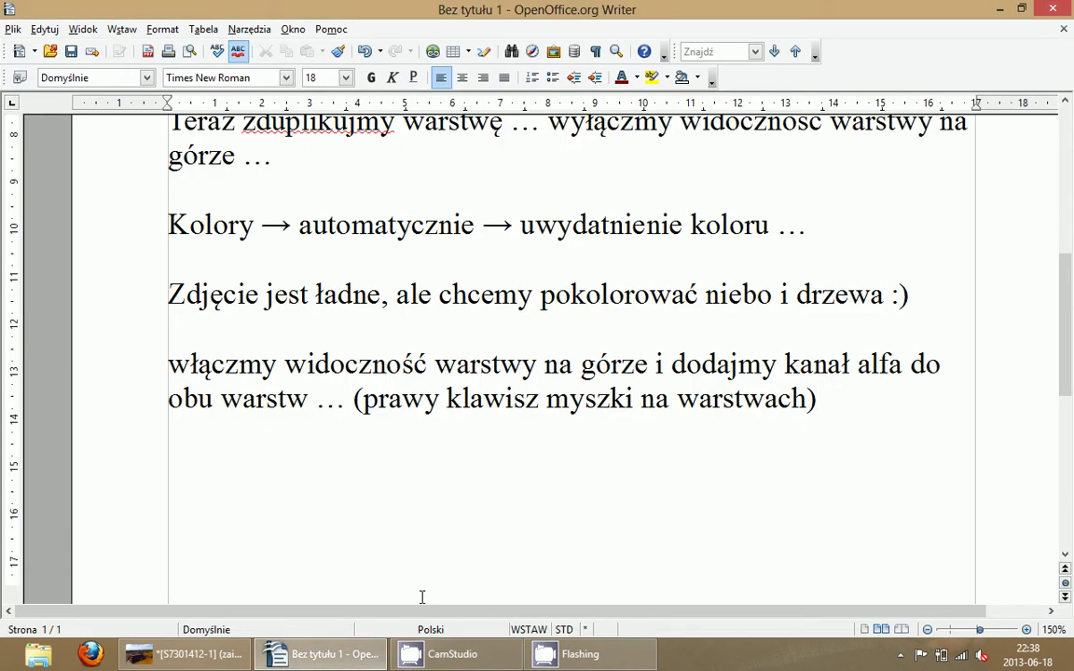
- Add the note 'Teraz włączmy widoczność górnej warstwy i wymażmy gumką elementy które mają zmienić kolor na nowy ...'
{"action": "scroll", "coordinate": [776, 505], "scroll_direction": "down", "scroll_amount": 1}
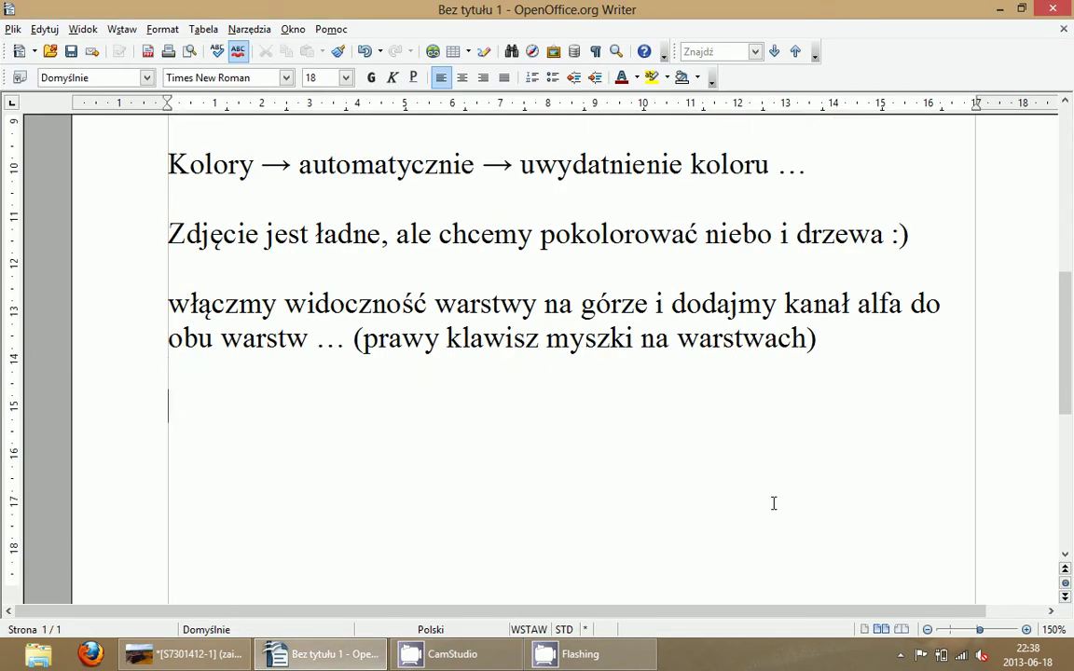
{"action": "type", "text": "Teraz "}
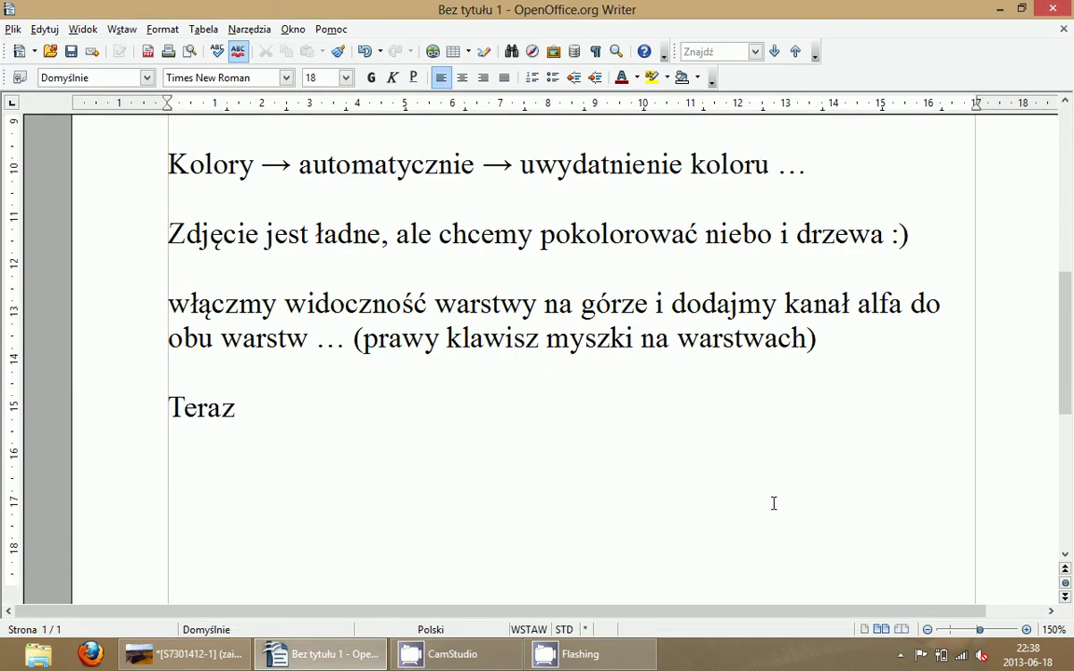
{"action": "type", "text": "włączmy "}
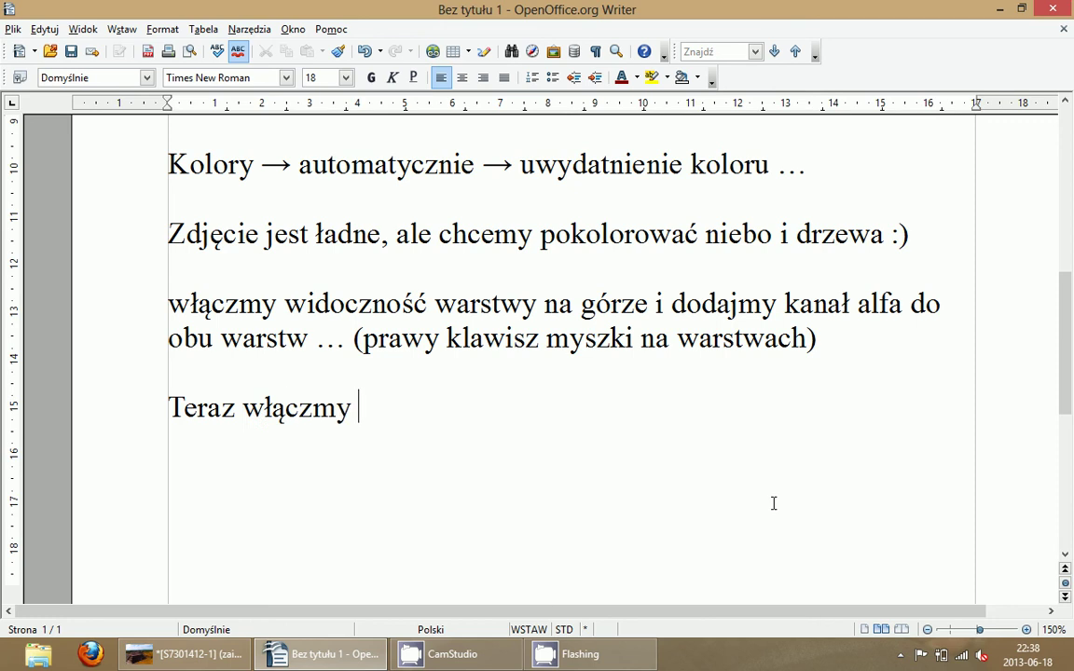
{"action": "type", "text": "wido"}
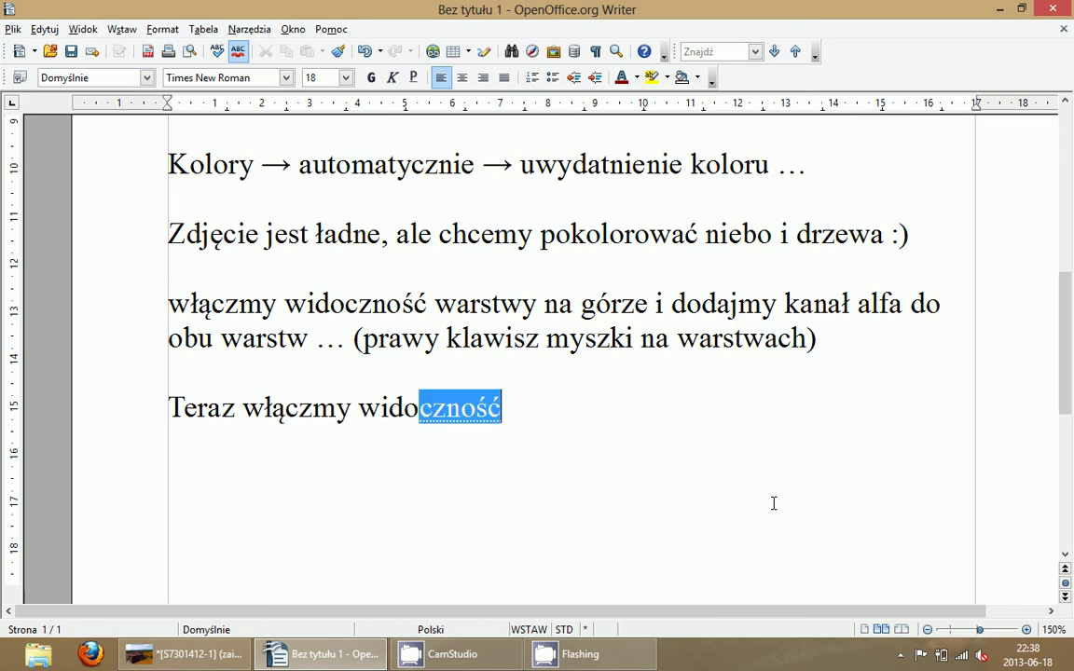
{"action": "type", "text": "czność gó"}
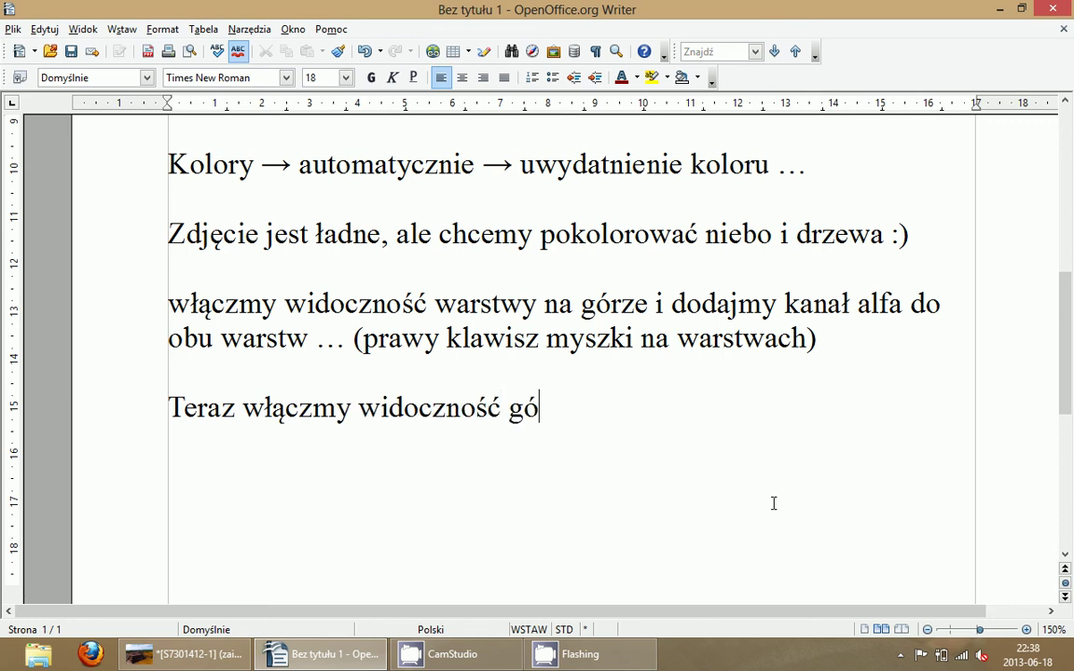
{"action": "type", "text": "rnej warstwy"}
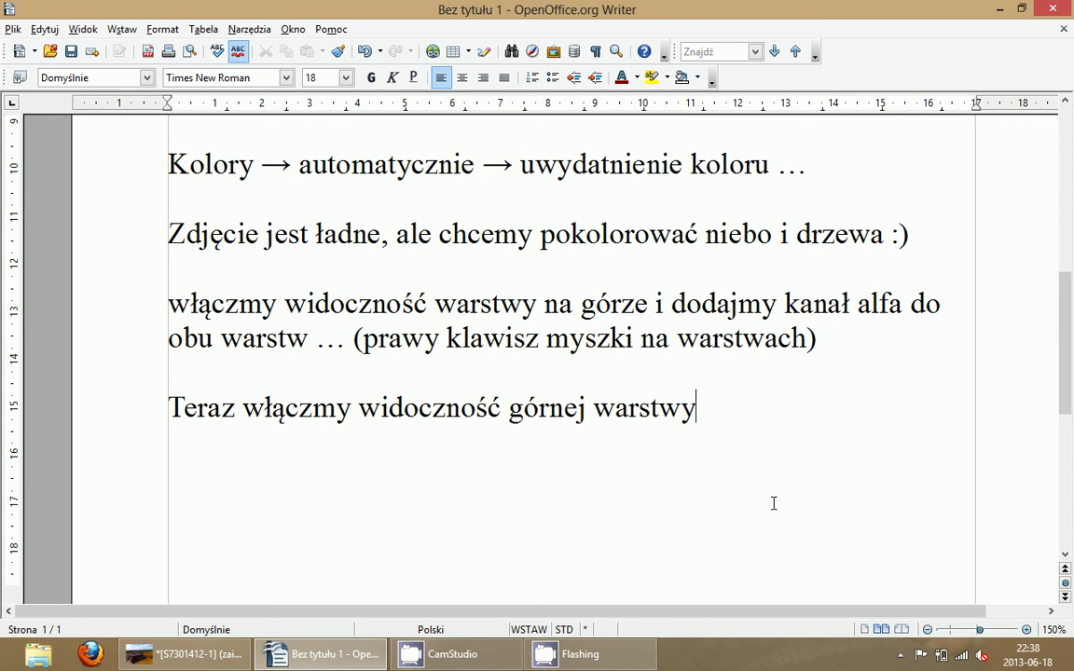
{"action": "type", "text": " i wym"}
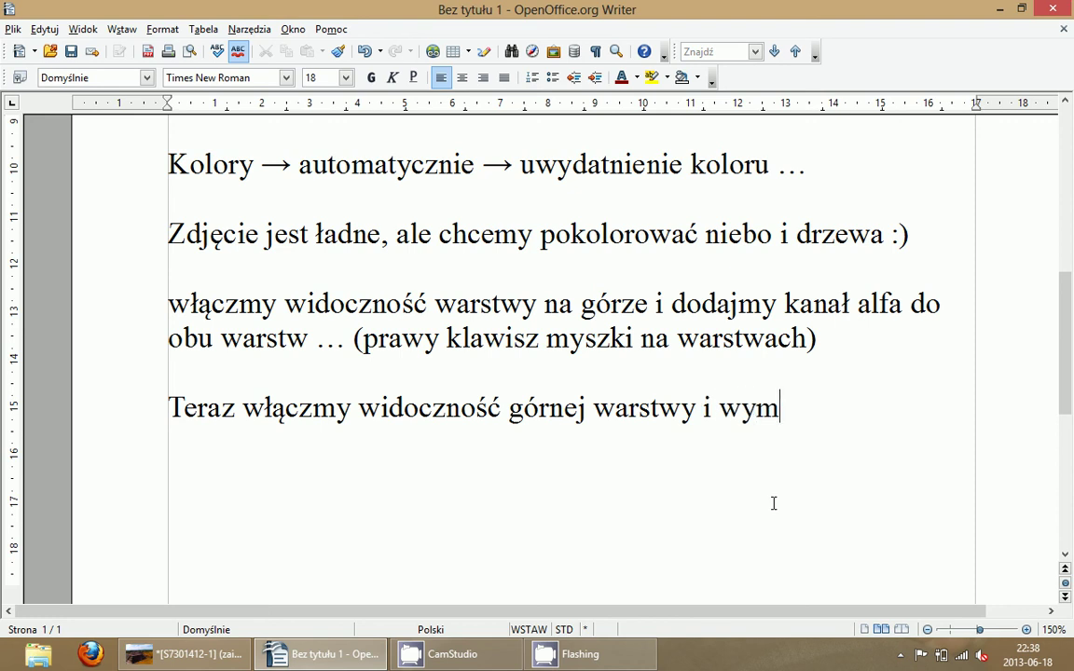
{"action": "type", "text": "ażmy "}
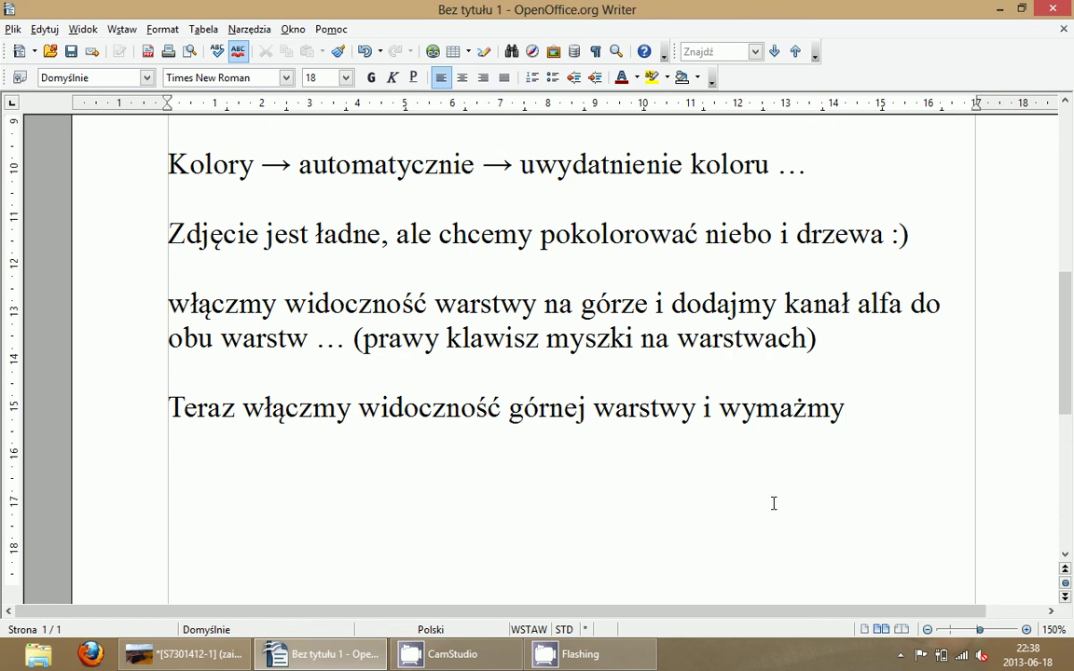
{"action": "type", "text": "gumk"}
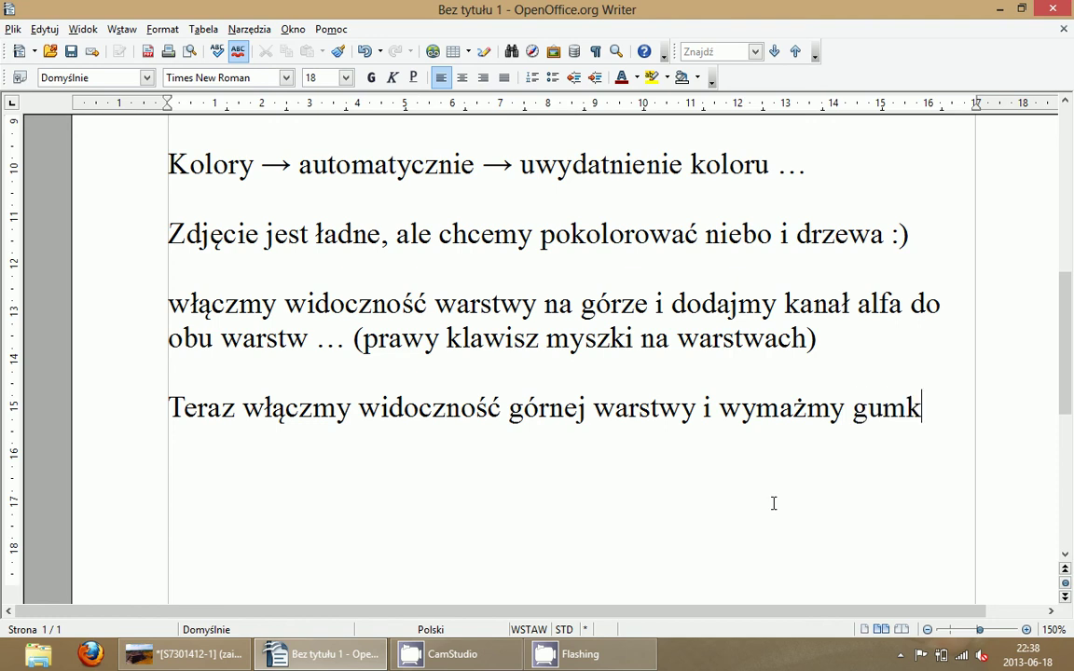
{"action": "type", "text": "ą elemen"}
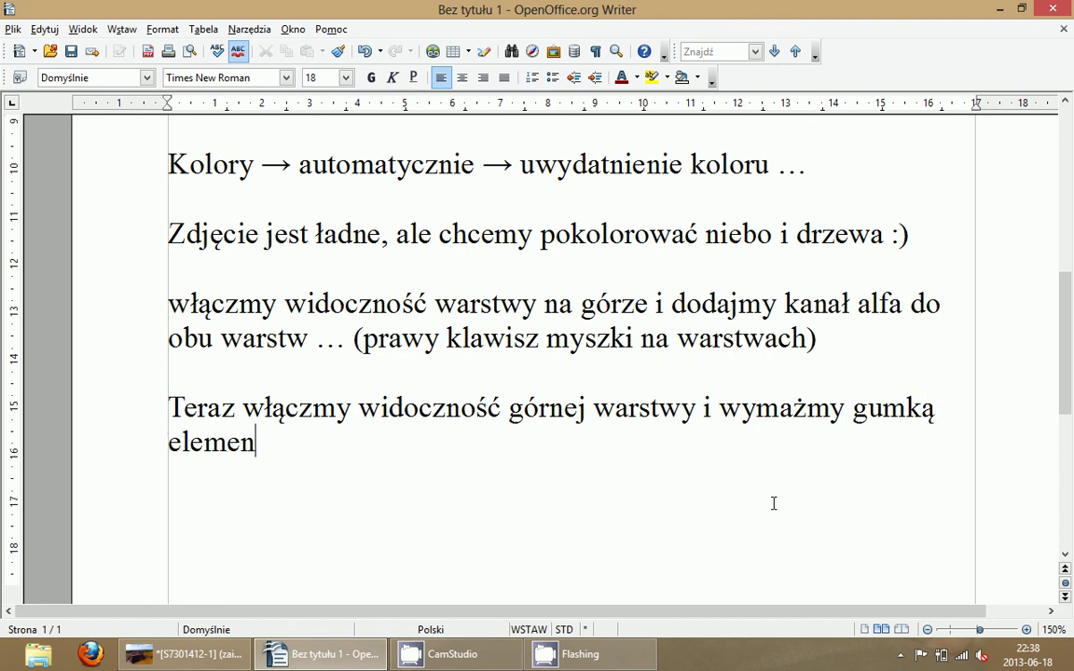
{"action": "type", "text": "ty które "}
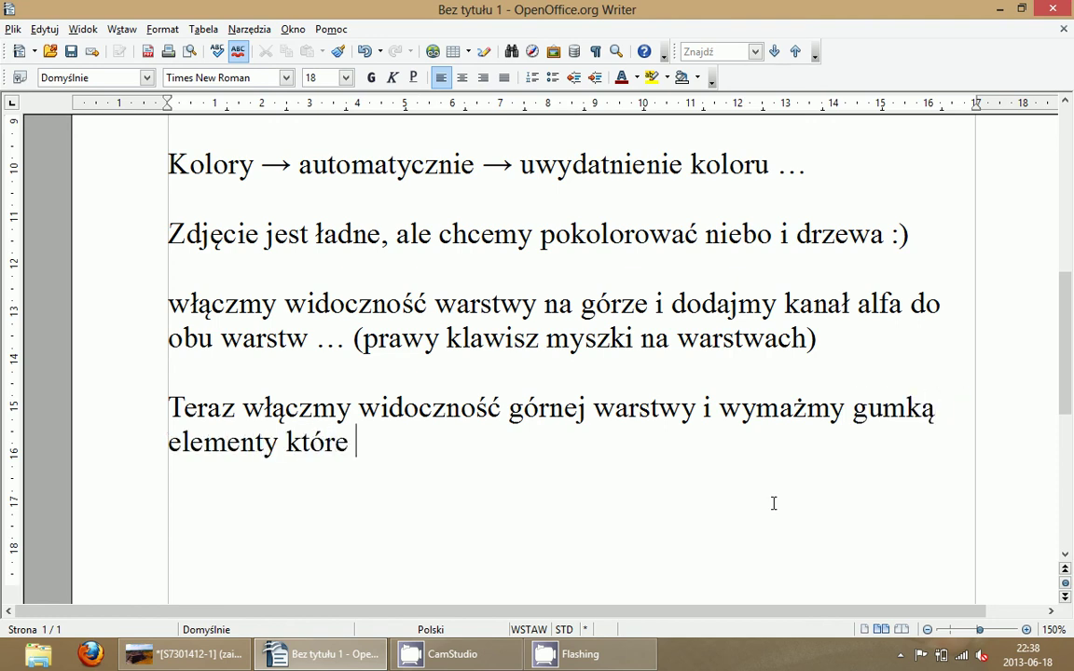
{"action": "type", "text": "mają zmie"}
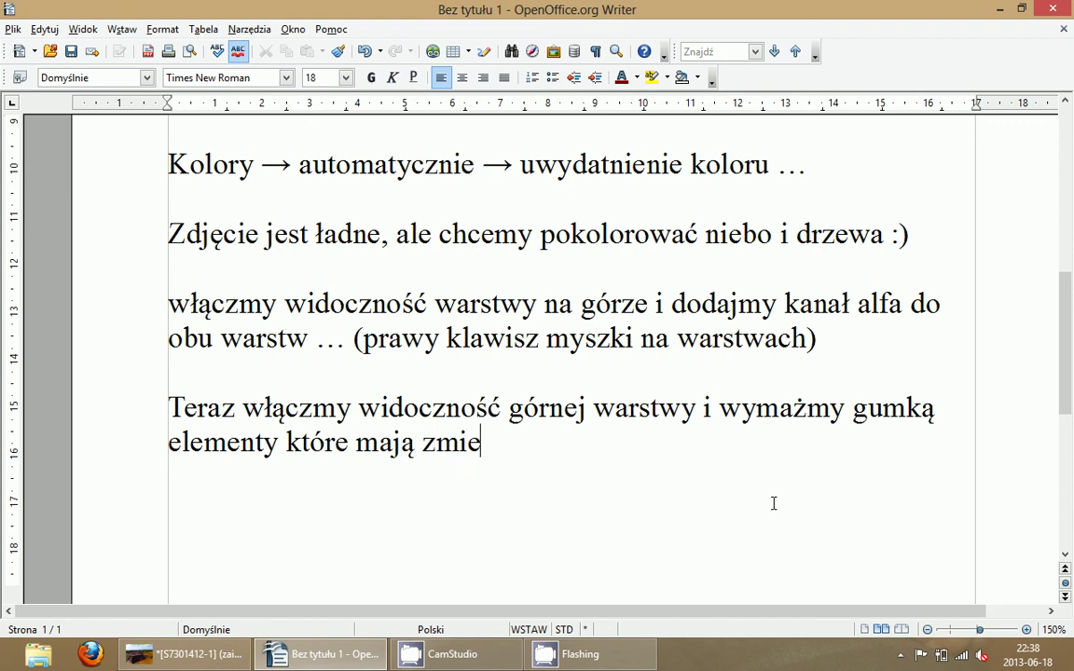
{"action": "type", "text": "nić kolor "}
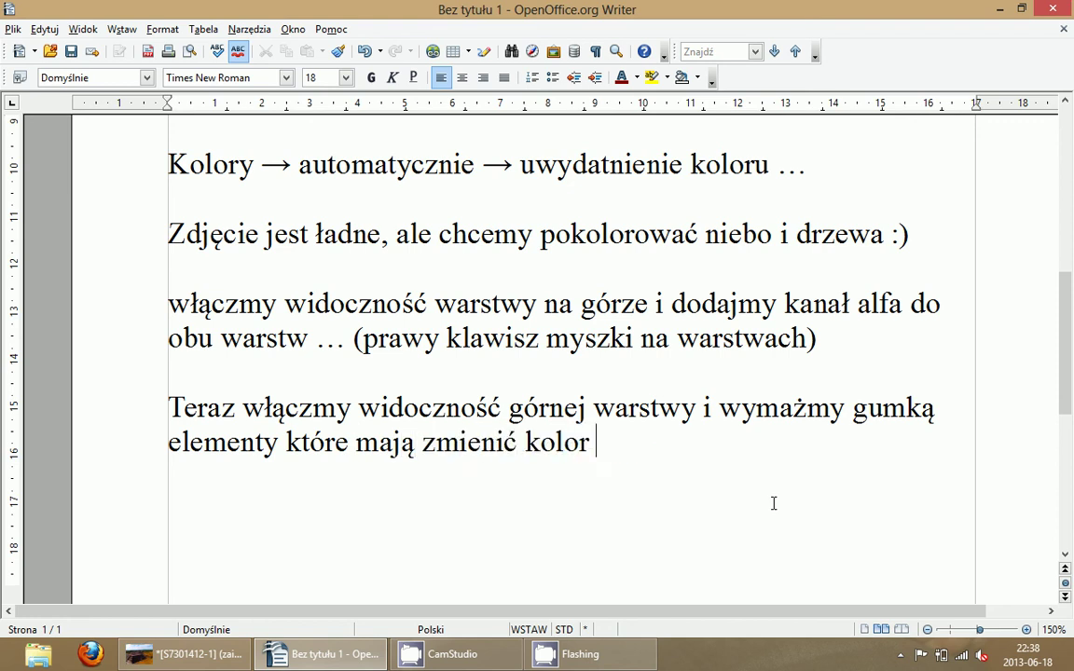
{"action": "type", "text": "na nowy ..."}
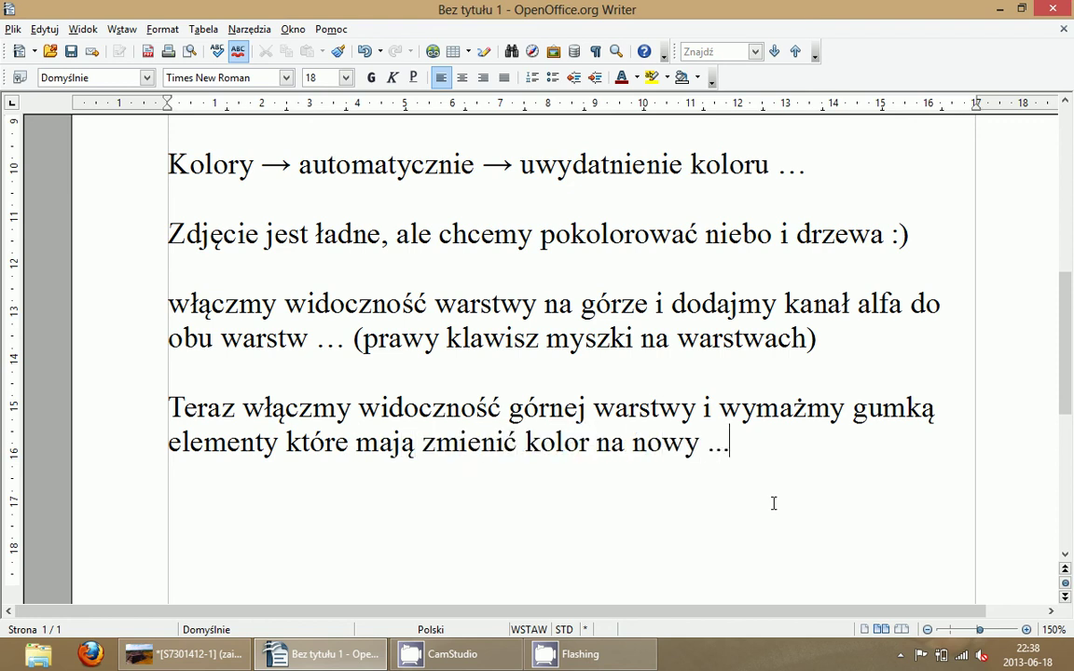
{"action": "scroll", "coordinate": [773, 503], "scroll_direction": "down", "scroll_amount": 1}
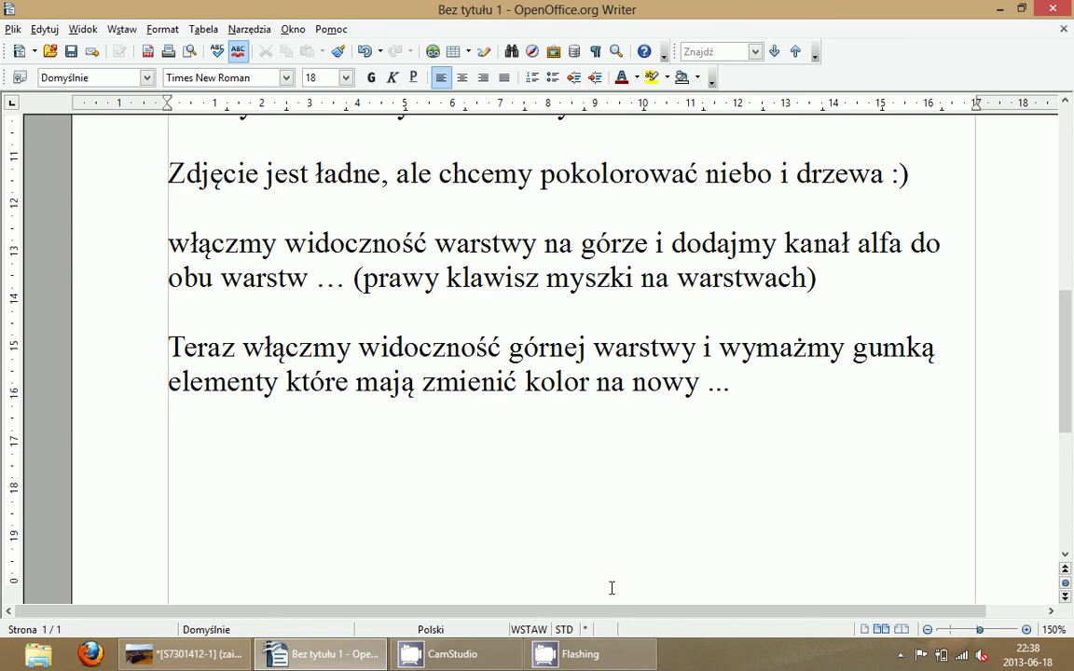
- Make the top kopia layer visible again and set it as the active layer
{"action": "left_click", "coordinate": [184, 653]}
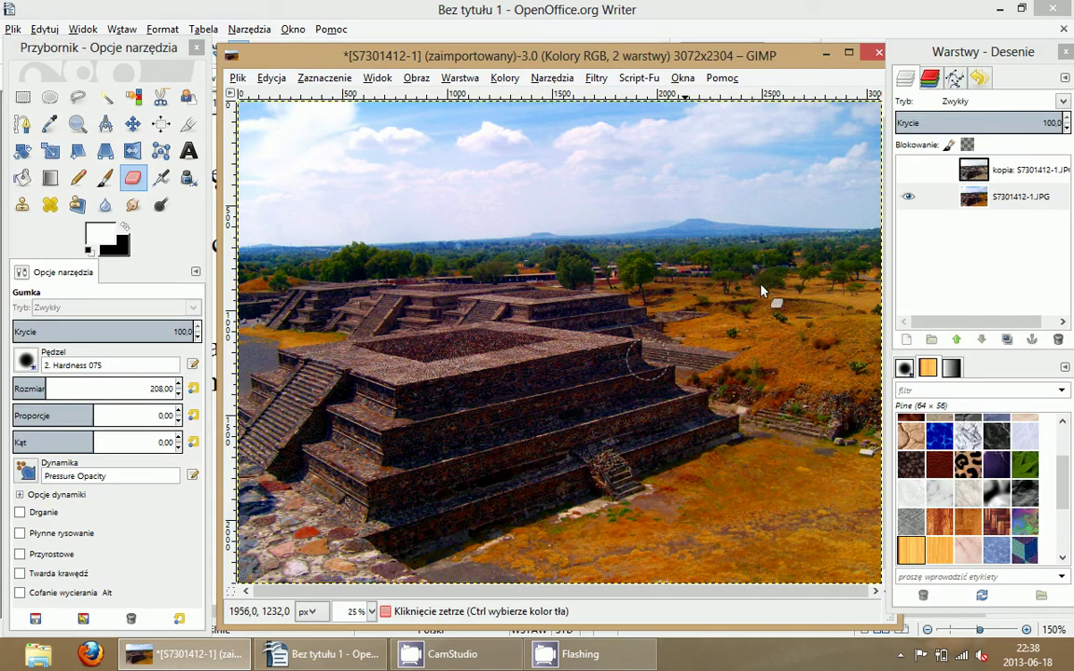
{"action": "left_click", "coordinate": [908, 171]}
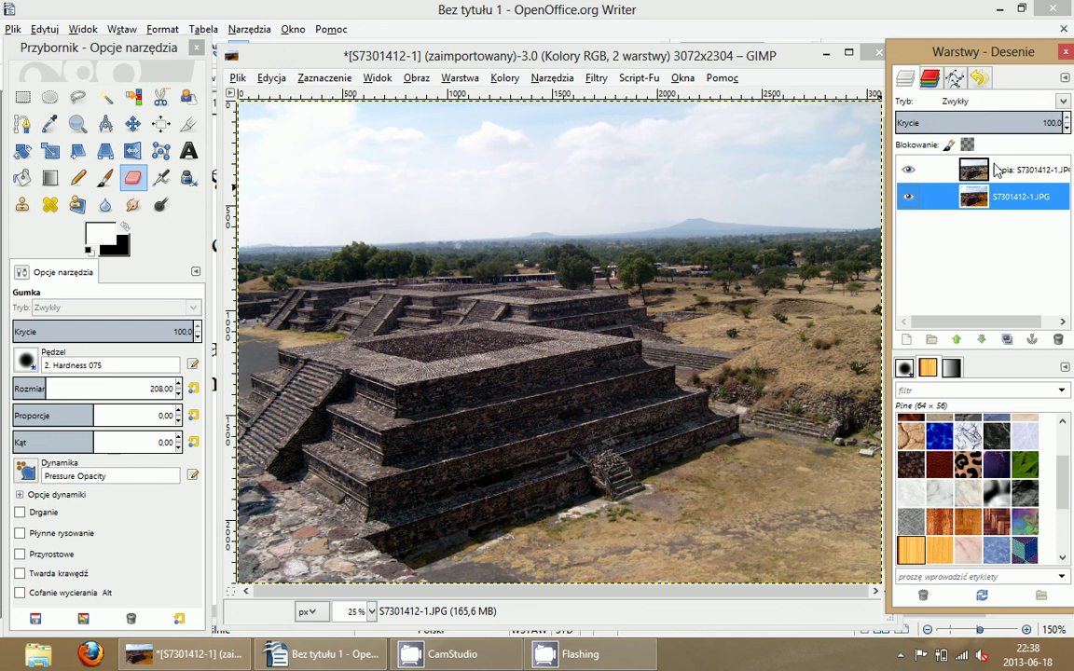
{"action": "left_click", "coordinate": [995, 170]}
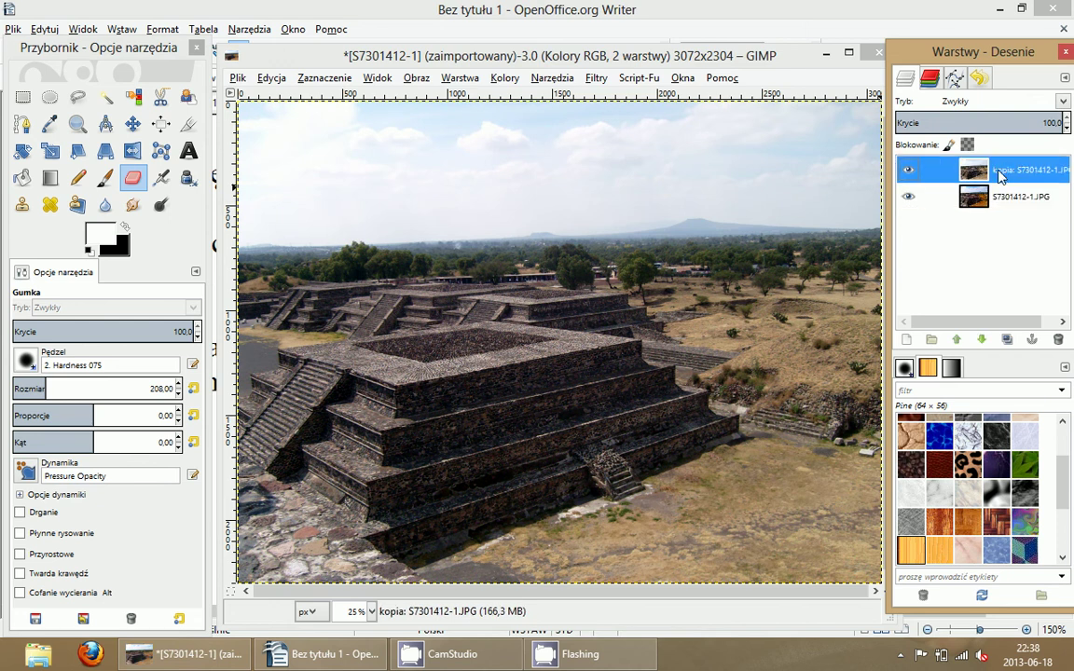
- Erase a first patch of upper-left sky with the Eraser using the 2. Hardness 100 brush
{"action": "left_click", "coordinate": [137, 180]}
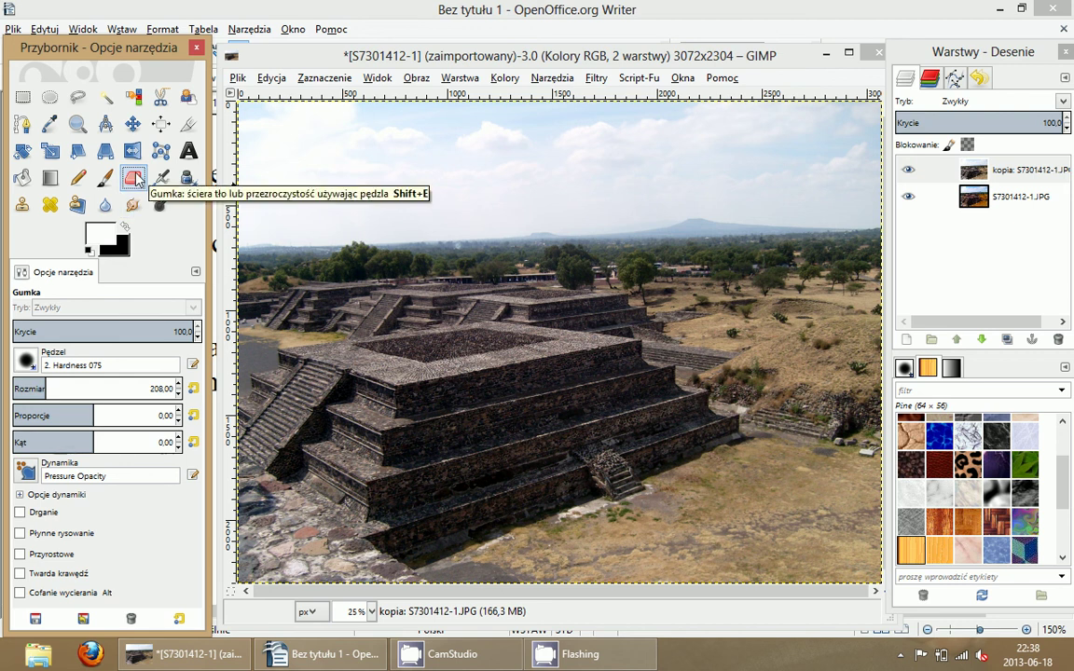
{"action": "left_click", "coordinate": [352, 168]}
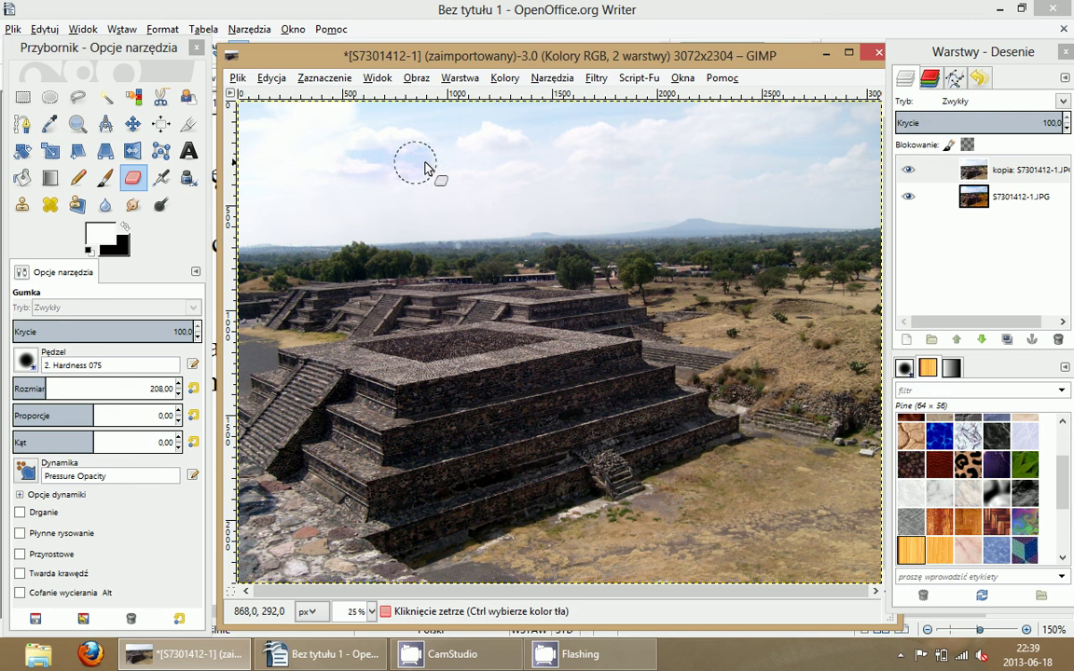
{"action": "left_click", "coordinate": [26, 360]}
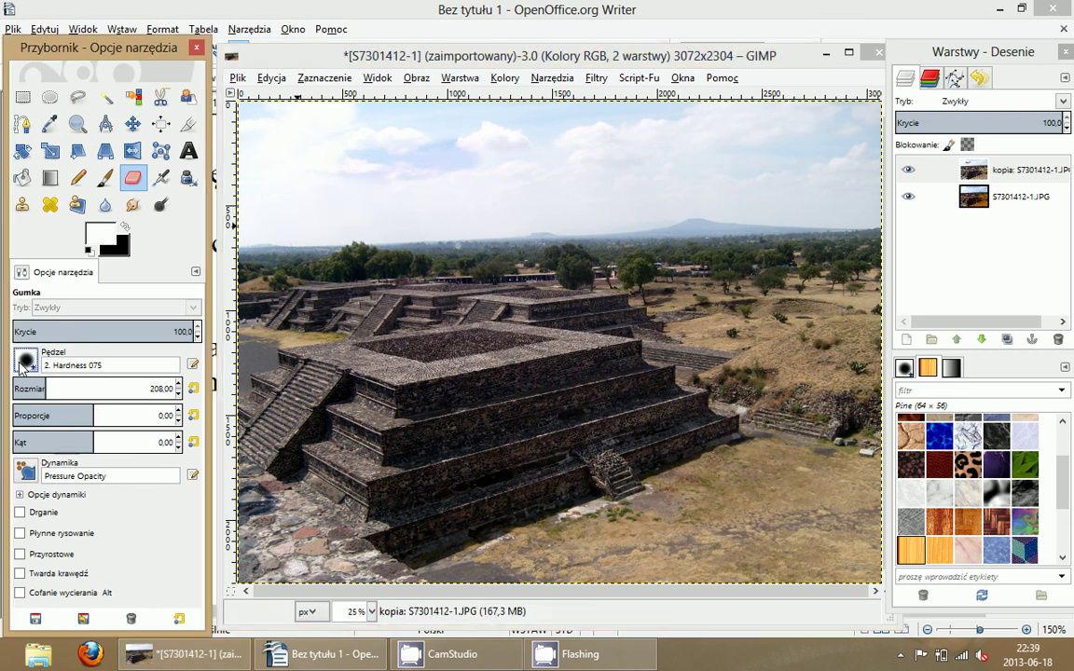
{"action": "left_click", "coordinate": [71, 411]}
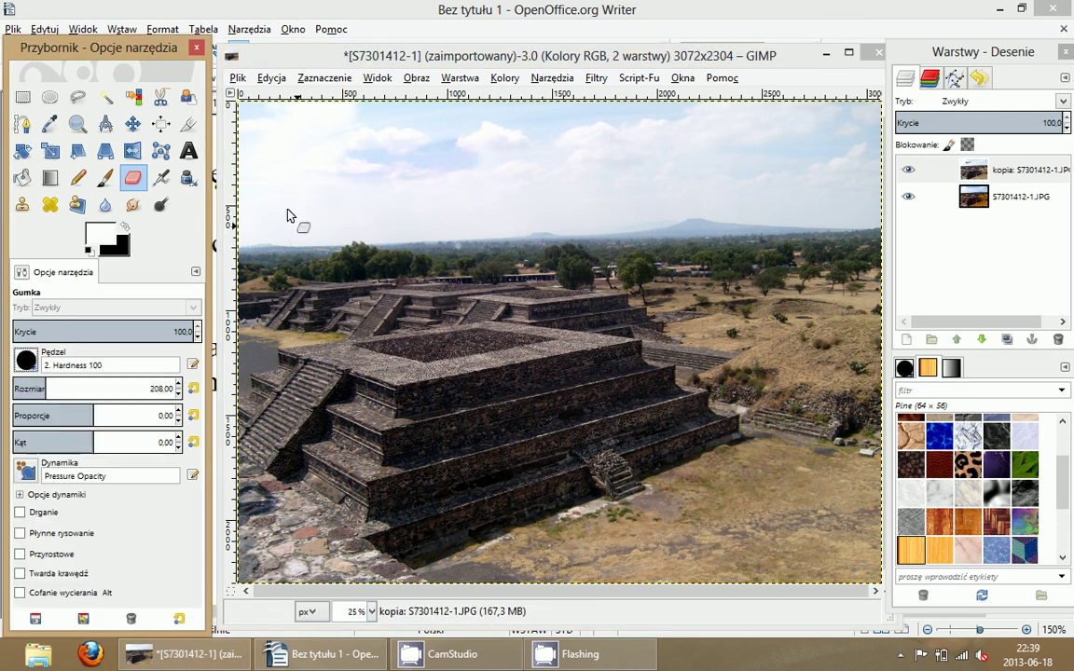
{"action": "left_click", "coordinate": [380, 114]}
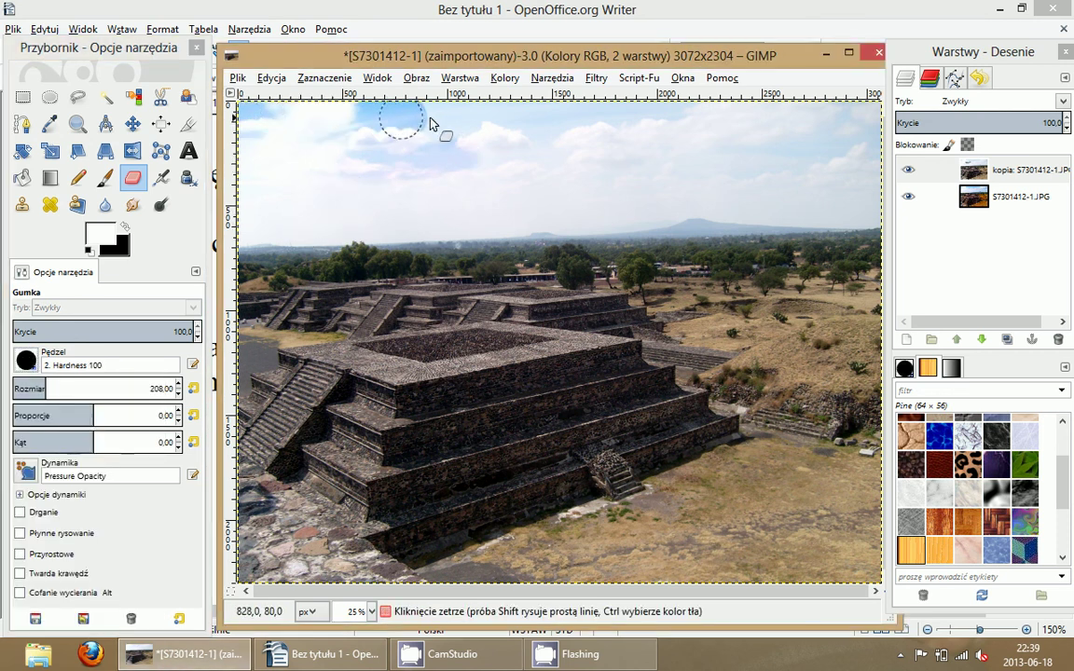
- Erase the sky along the top edge and right side, then switch the eraser to 2. Hardness 075
{"action": "mouse_move", "coordinate": [546, 115]}
{"action": "left_mouse_down"}
{"action": "mouse_move", "coordinate": [876, 114]}
{"action": "mouse_move", "coordinate": [268, 151]}
{"action": "mouse_move", "coordinate": [861, 163]}
{"action": "mouse_move", "coordinate": [806, 166]}
{"action": "mouse_move", "coordinate": [774, 182]}
{"action": "mouse_move", "coordinate": [339, 197]}
{"action": "mouse_move", "coordinate": [299, 221]}
{"action": "mouse_move", "coordinate": [862, 205]}
{"action": "mouse_move", "coordinate": [818, 218]}
{"action": "mouse_move", "coordinate": [215, 232]}
{"action": "left_mouse_up"}
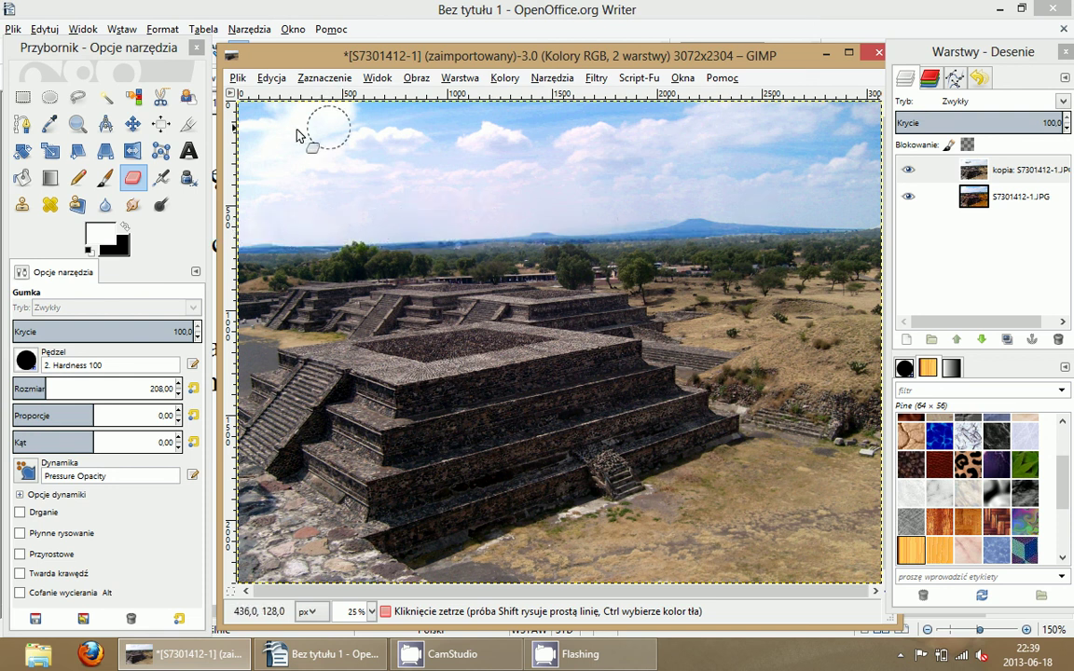
{"action": "mouse_move", "coordinate": [851, 119]}
{"action": "left_mouse_down"}
{"action": "mouse_move", "coordinate": [875, 160]}
{"action": "mouse_move", "coordinate": [878, 235]}
{"action": "left_mouse_up"}
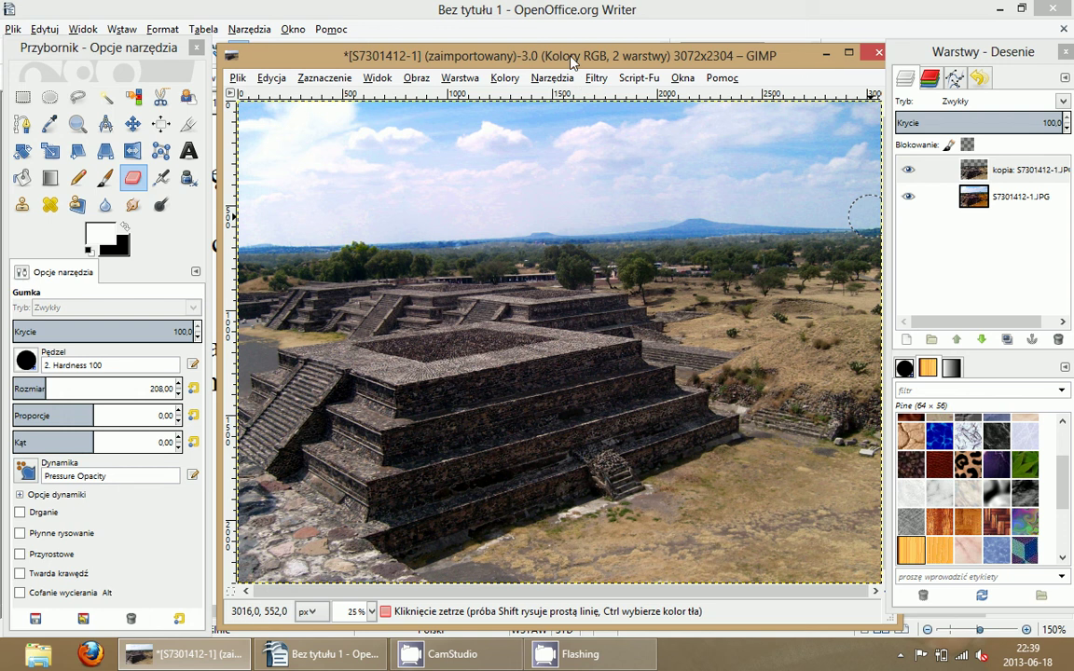
{"action": "left_click_drag", "start_coordinate": [513, 50], "coordinate": [503, 49]}
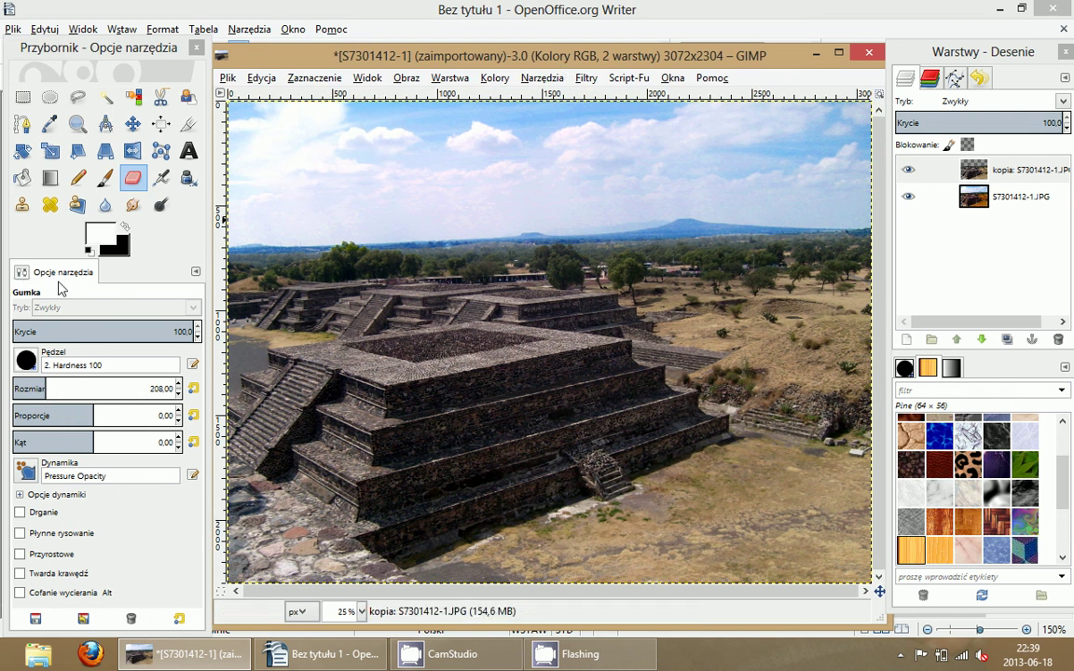
{"action": "left_click", "coordinate": [26, 361]}
{"action": "left_click", "coordinate": [55, 414]}
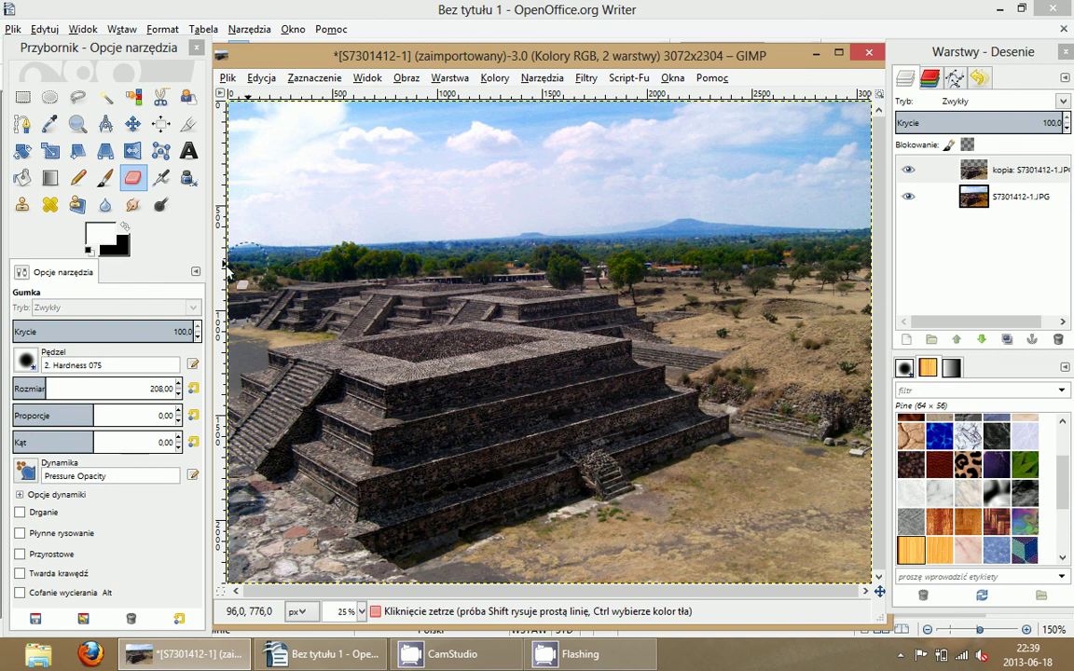
- Erase the horizon tree line on the top layer, resizing the eraser with [ and ]
{"action": "key", "text": "m"}
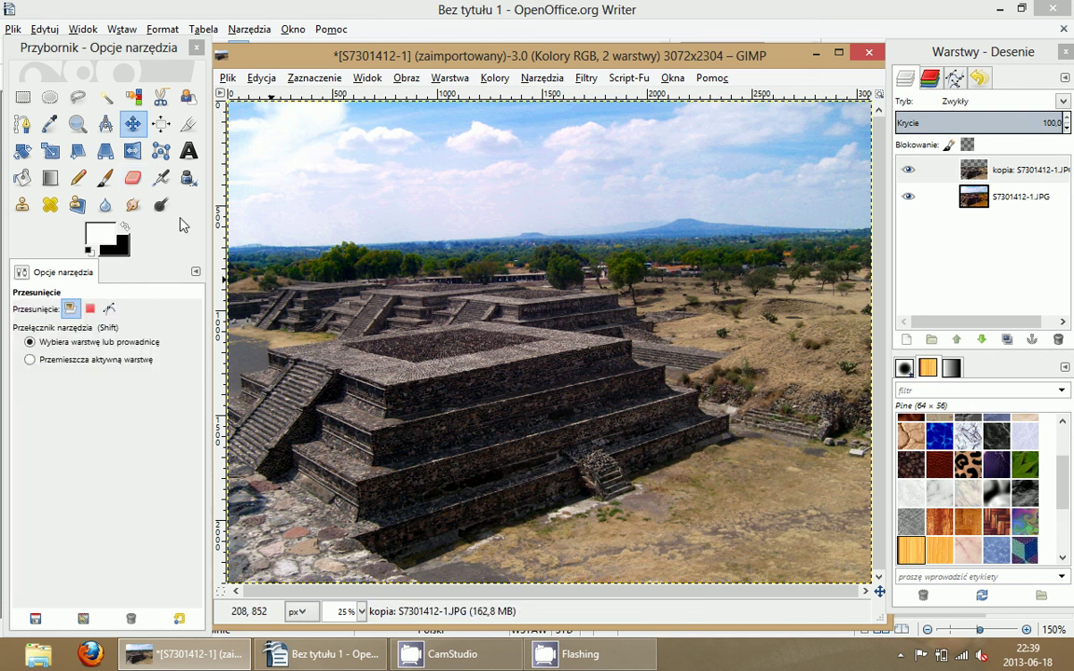
{"action": "left_click", "coordinate": [132, 177]}
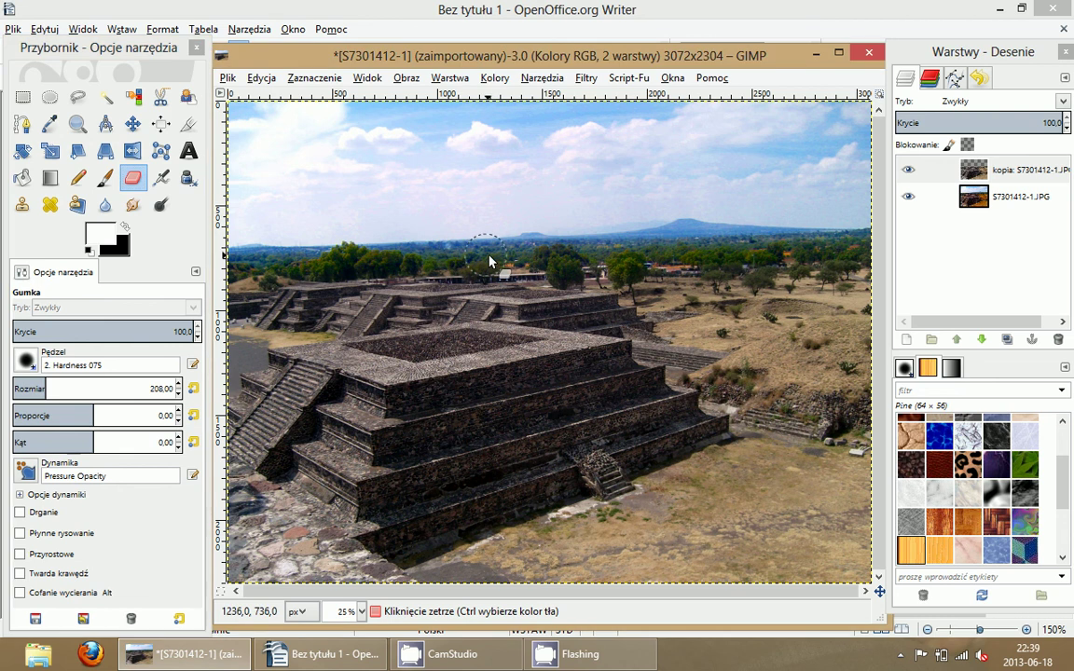
{"action": "left_click_drag", "start_coordinate": [461, 245], "coordinate": [513, 247]}
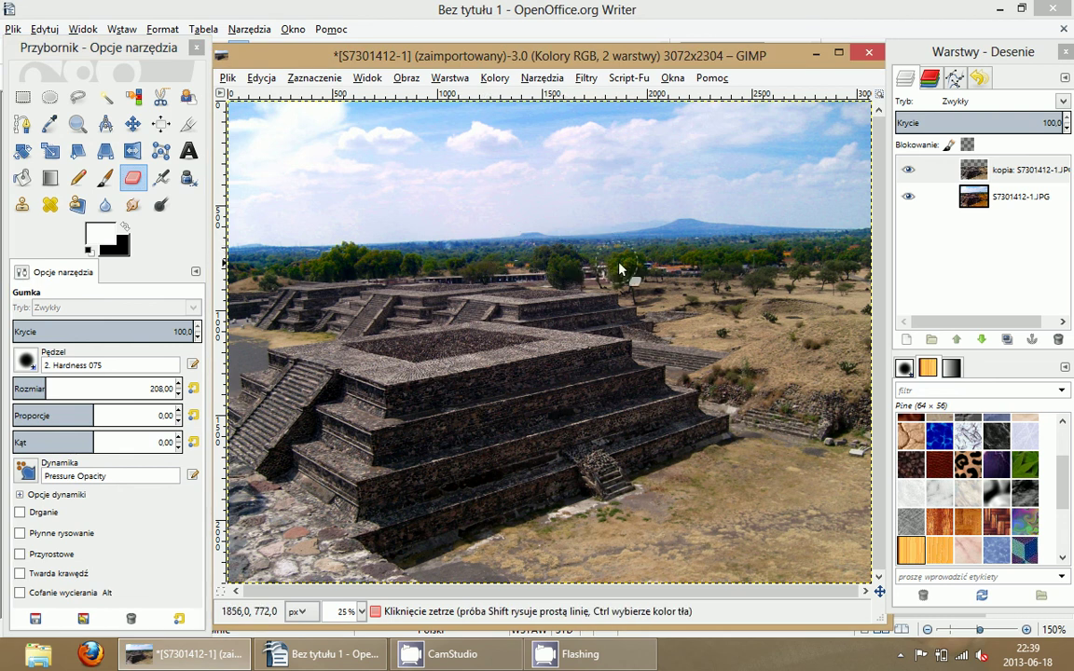
{"action": "key", "text": "bracketleft"}
{"action": "key", "text": "bracketleft"}
{"action": "key", "text": "bracketleft"}
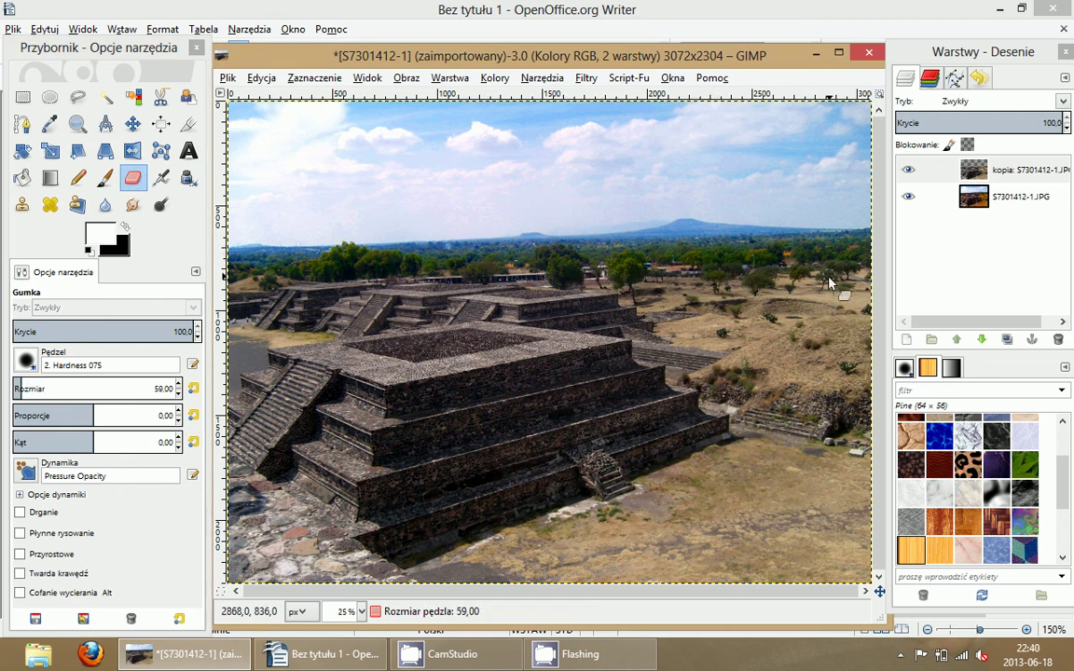
{"action": "key", "text": "bracketleft"}
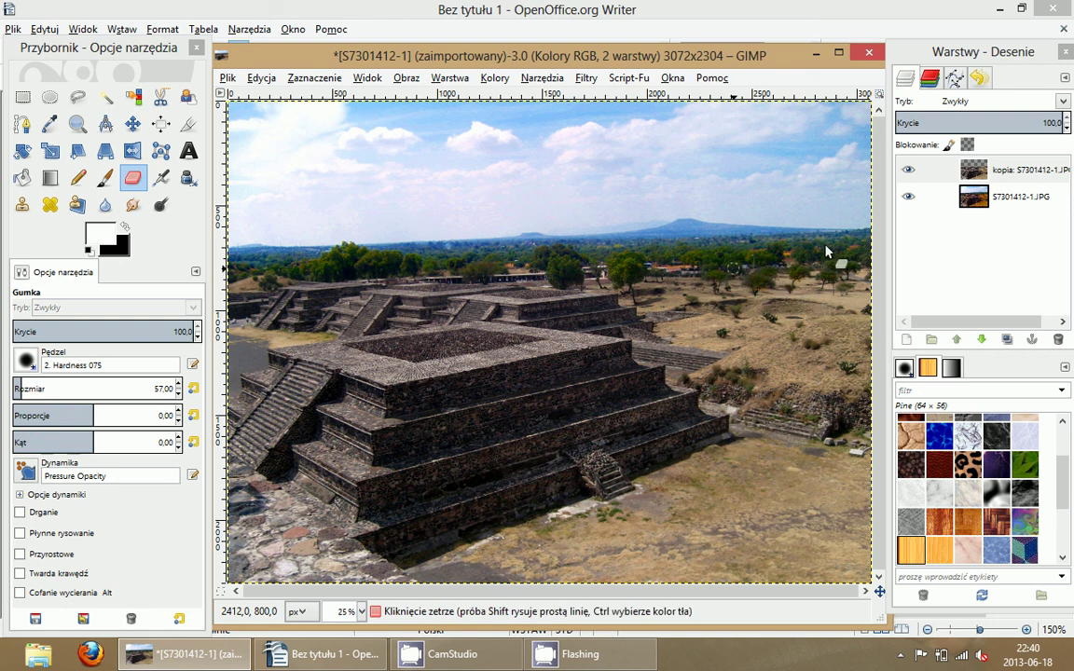
{"action": "key", "text": "bracketright"}
{"action": "key", "text": "bracketright"}
{"action": "key", "text": "bracketright"}
{"action": "key", "text": "bracketright"}
{"action": "key", "text": "bracketright"}
{"action": "key", "text": "bracketright"}
{"action": "key", "text": "bracketright"}
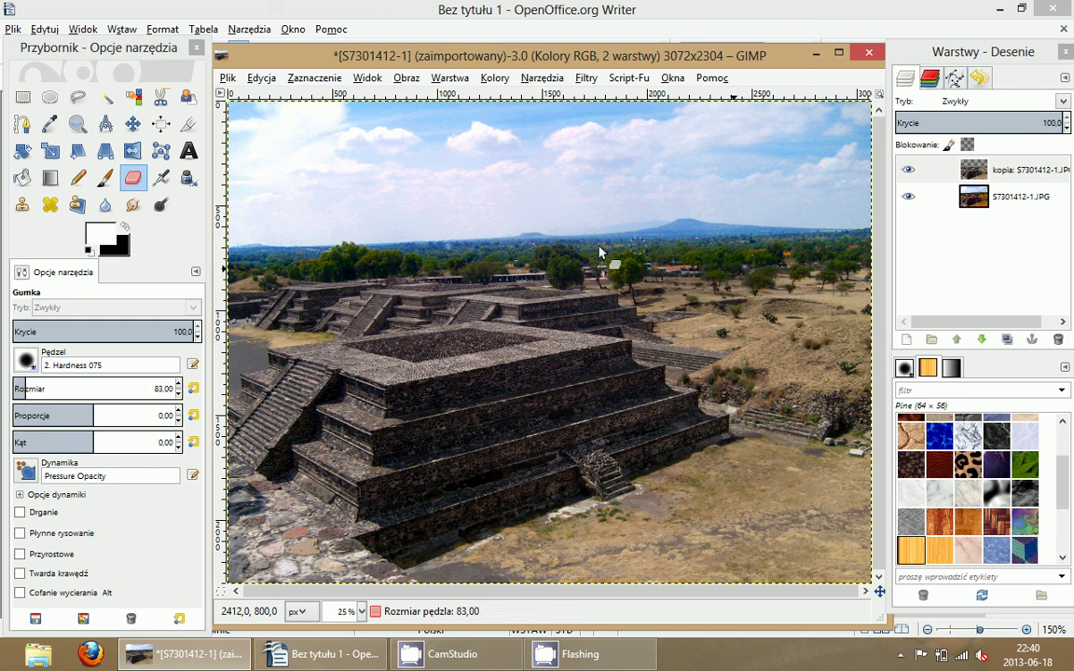
- Add the Writer note 'rozmiar gumki zmieniamy klawiszami [ oraz ] na klawiaturze :)'
{"action": "left_click", "coordinate": [322, 654]}
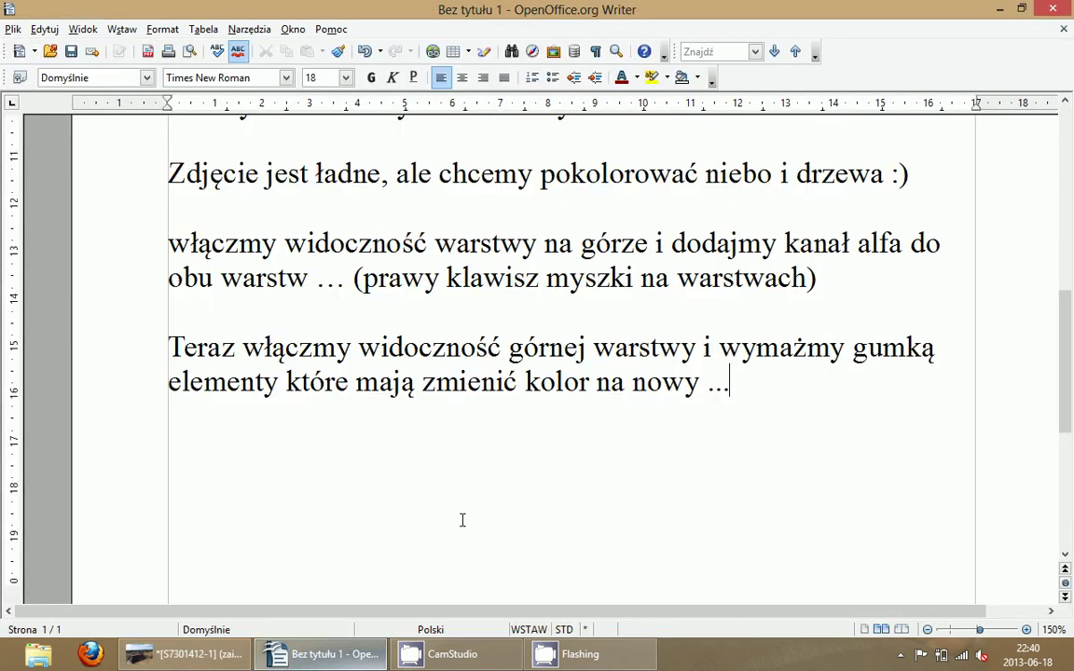
{"action": "type", "text": "rozmi"}
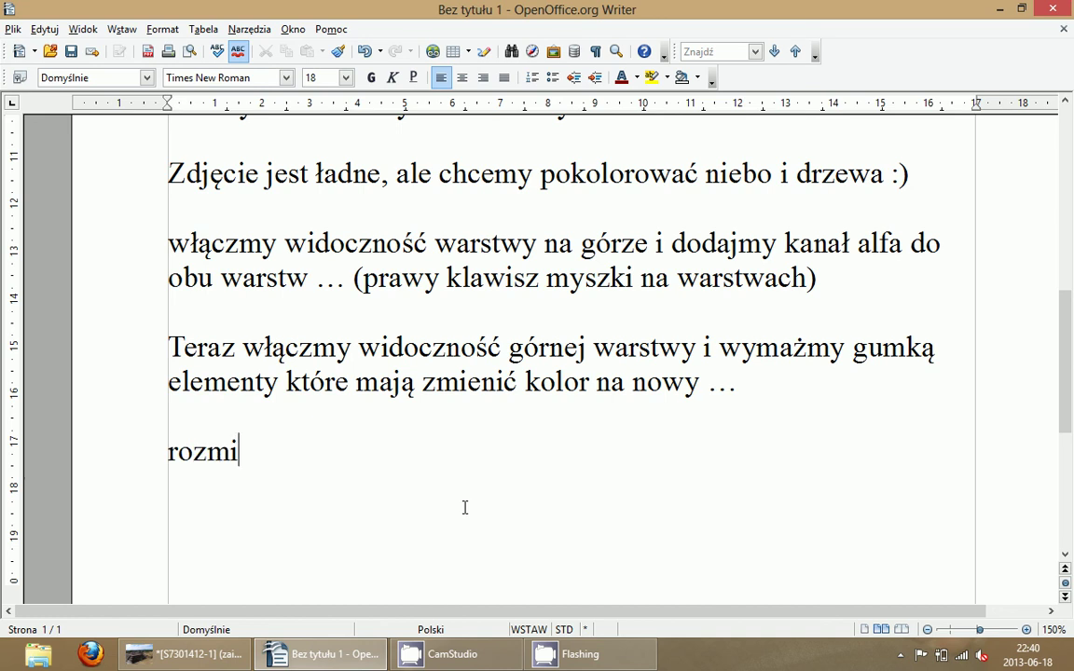
{"action": "type", "text": "ar gumi"}
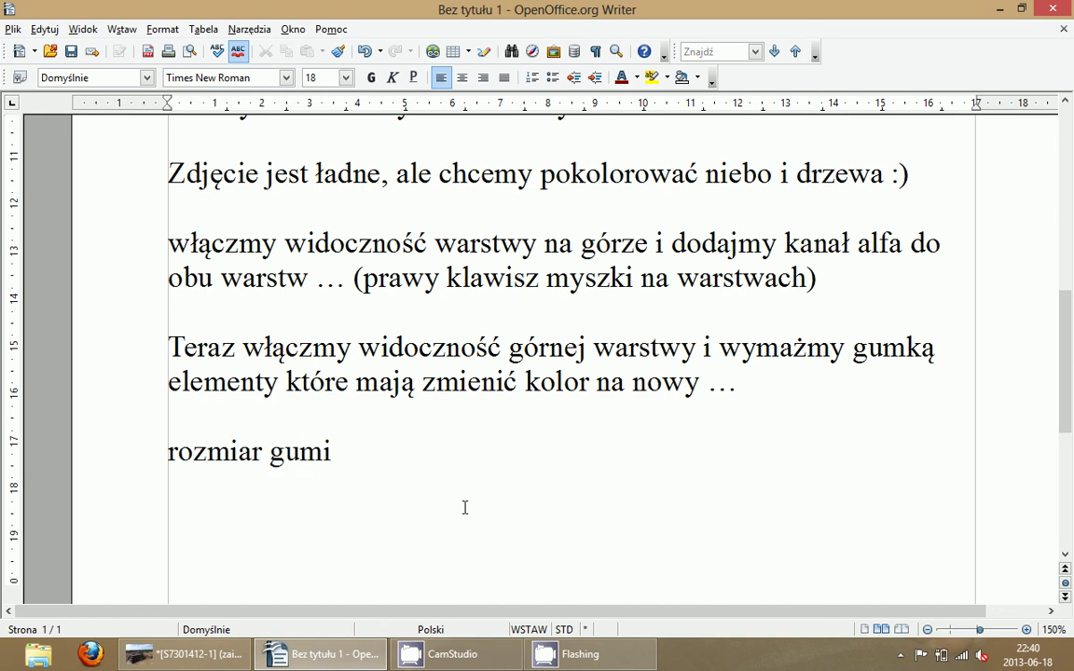
{"action": "key", "text": "BackSpace"}
{"action": "type", "text": "ki zmieniam"}
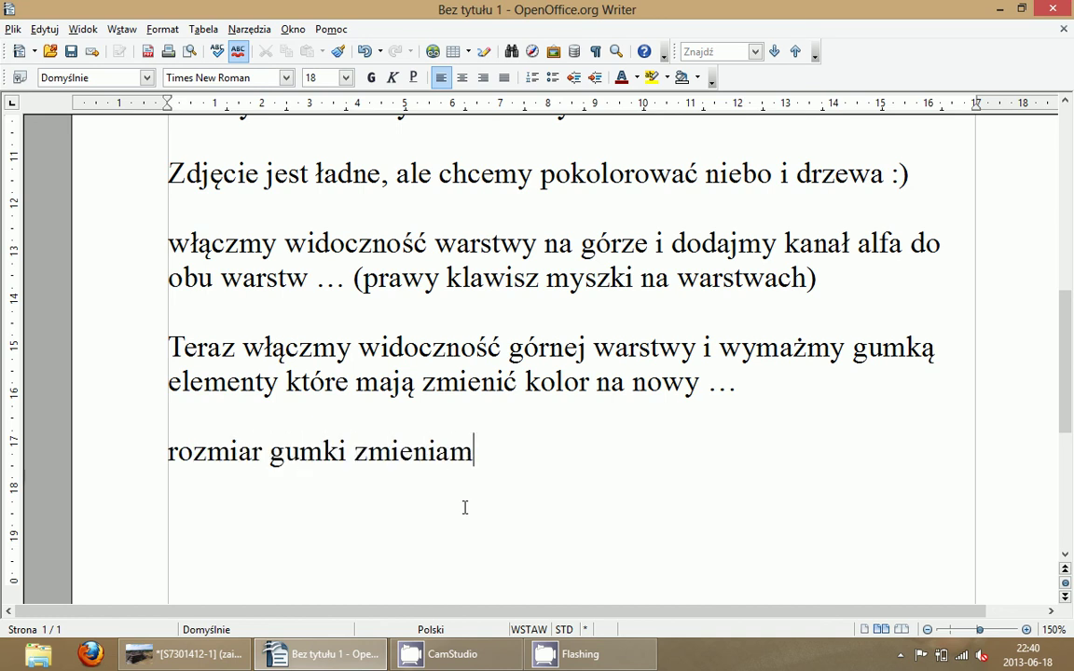
{"action": "type", "text": "y klawis"}
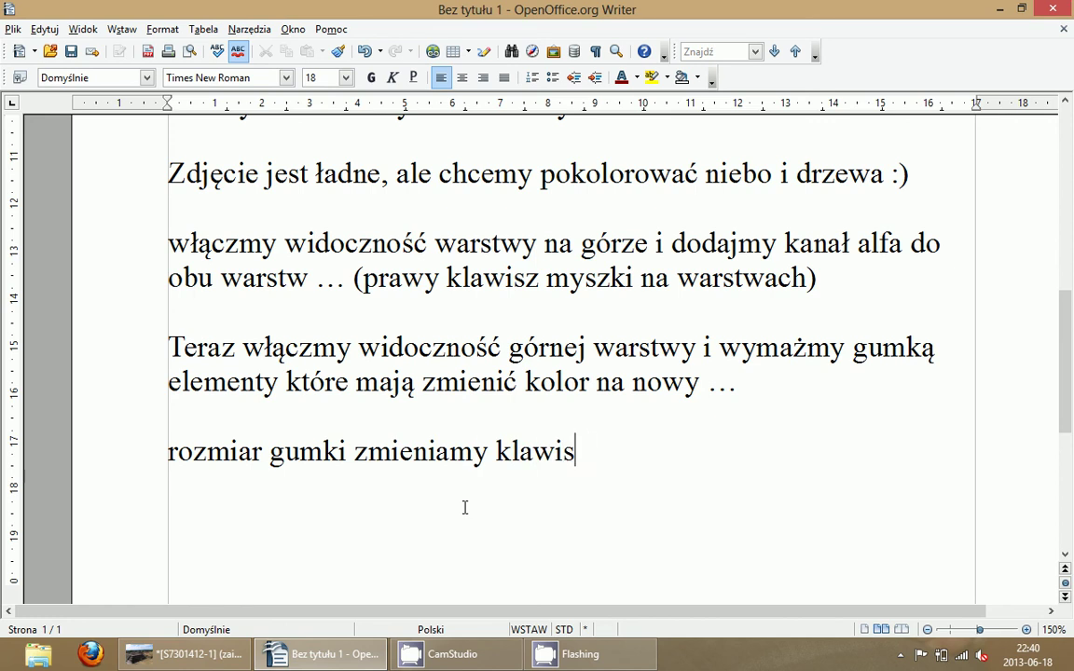
{"action": "type", "text": "zami ["}
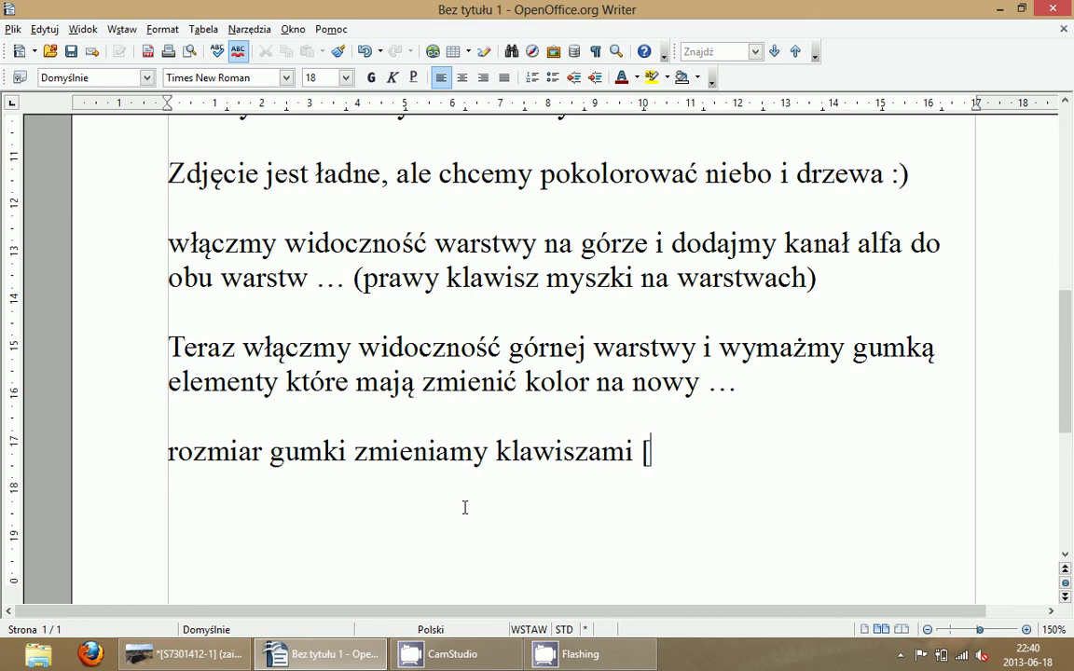
{"action": "type", "text": " oraz ]"}
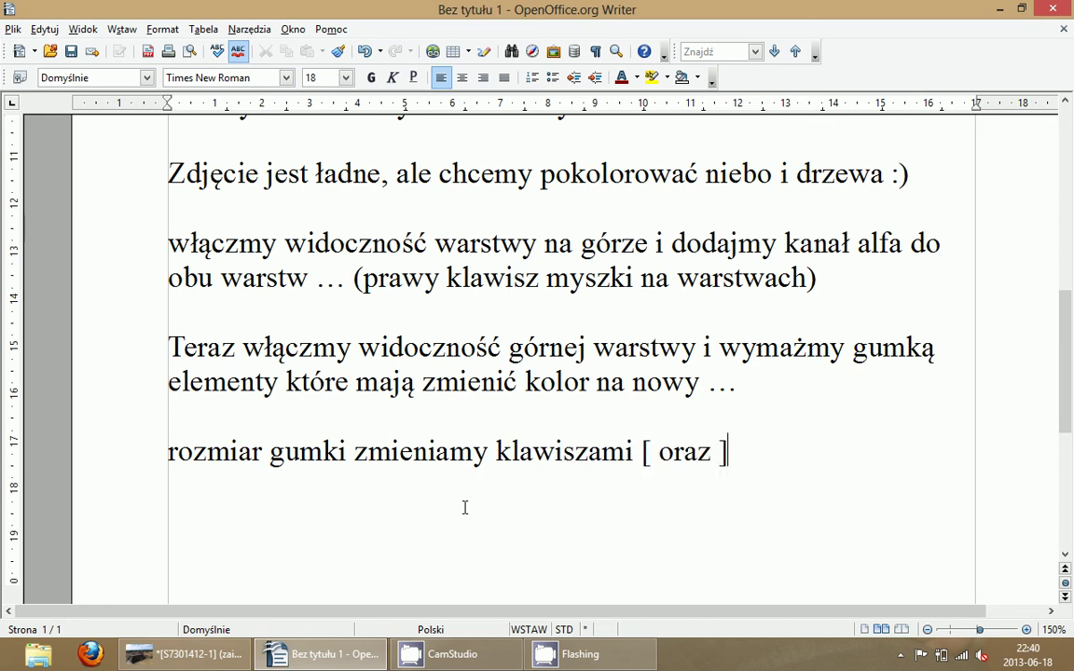
{"action": "type", "text": " na klawiatu"}
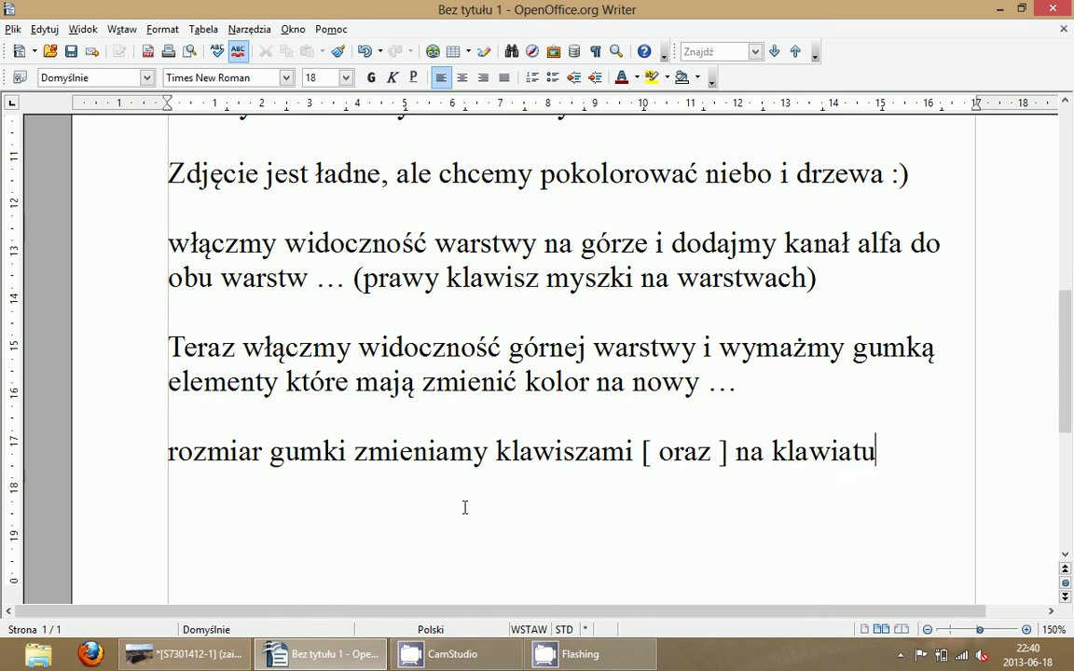
{"action": "type", "text": "rze :)"}
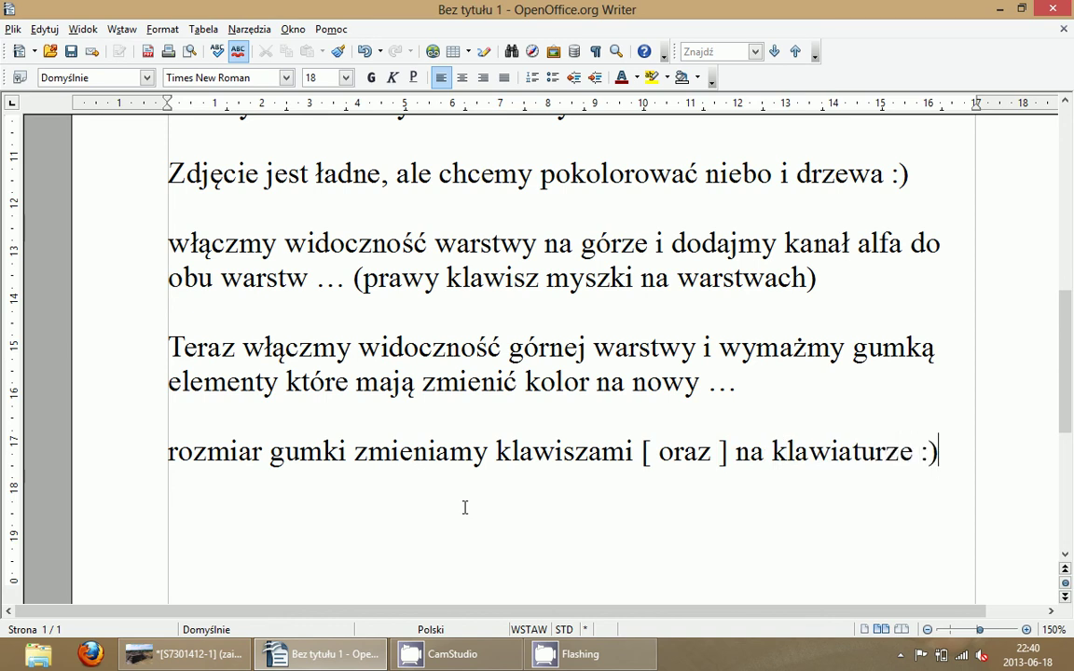
- Add the closing line 'w sumie zdjęcie gotowe :)' below it
{"action": "scroll", "coordinate": [464, 508], "scroll_direction": "down", "scroll_amount": 1}
{"action": "scroll", "coordinate": [465, 507], "scroll_direction": "down", "scroll_amount": 1}
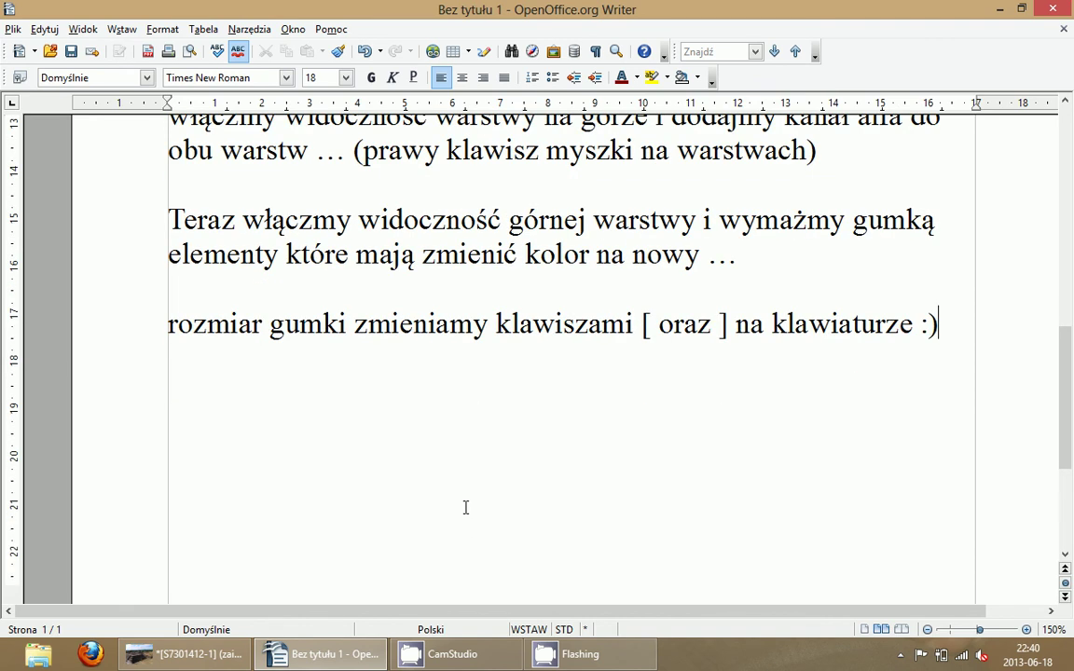
{"action": "type", "text": "w sumie"}
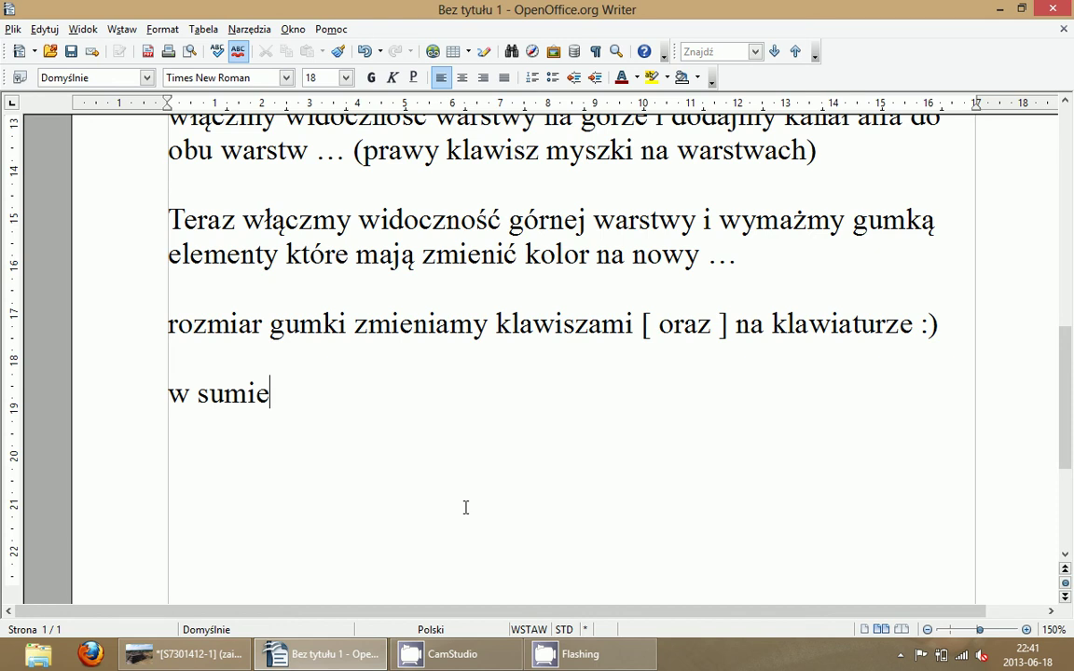
{"action": "type", "text": " zdjęcie goto"}
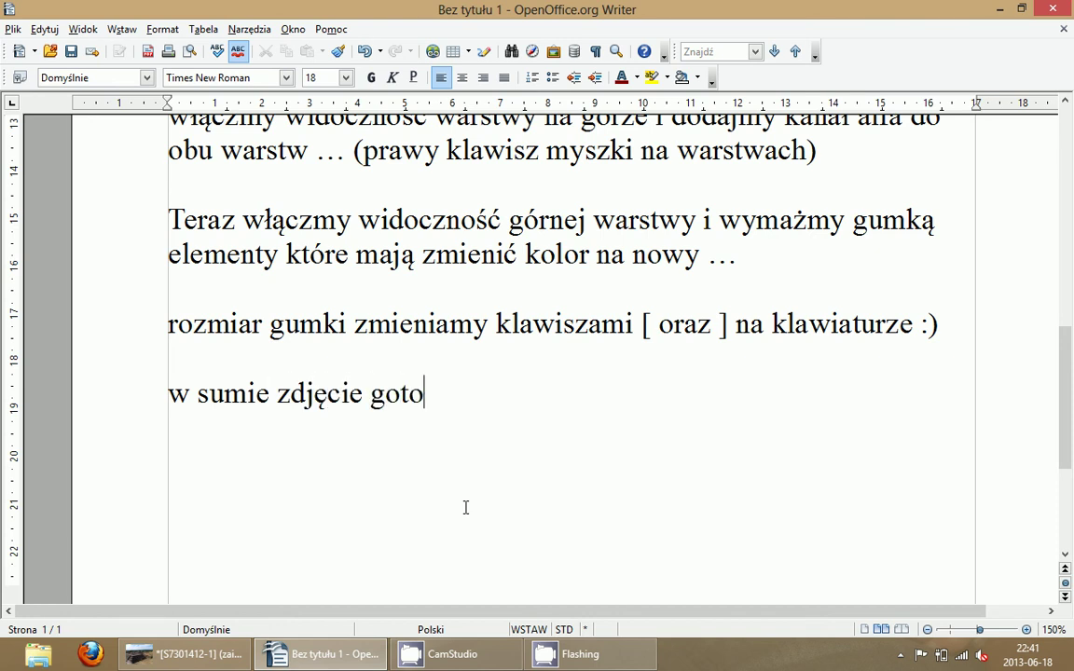
{"action": "type", "text": "we :)"}
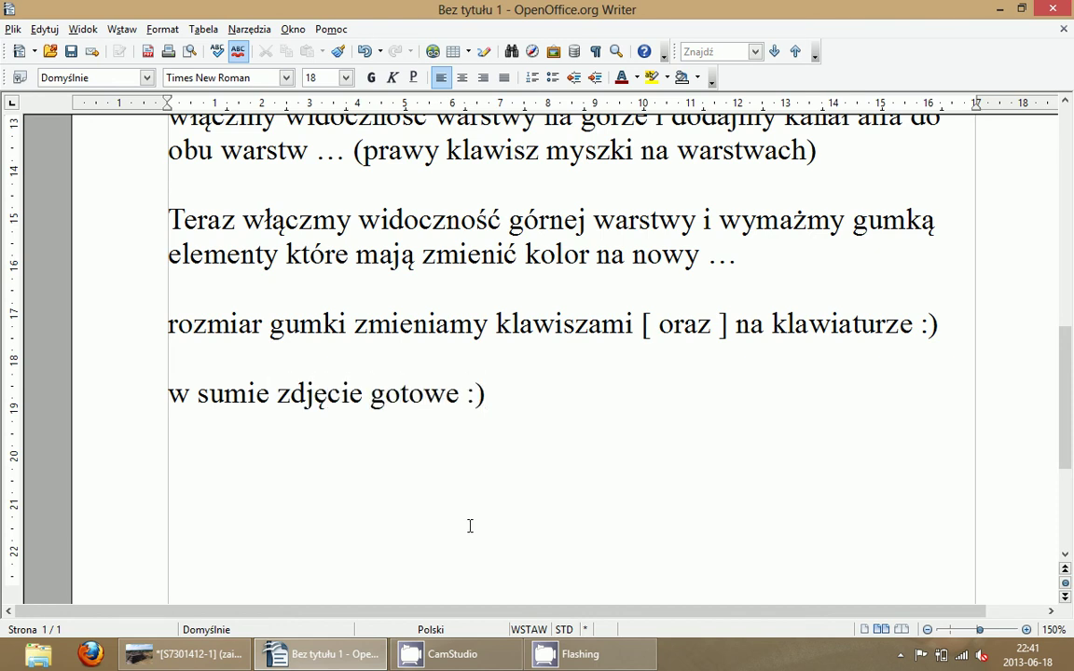